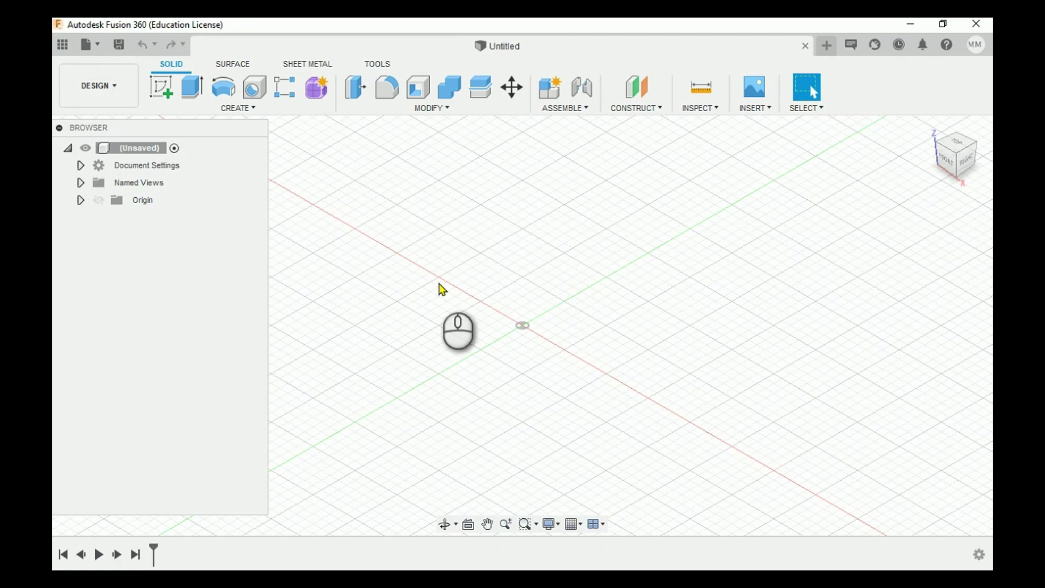
# Start a new sketch on the vertical XZ (front) origin plane.
pyautogui.click(156, 94)
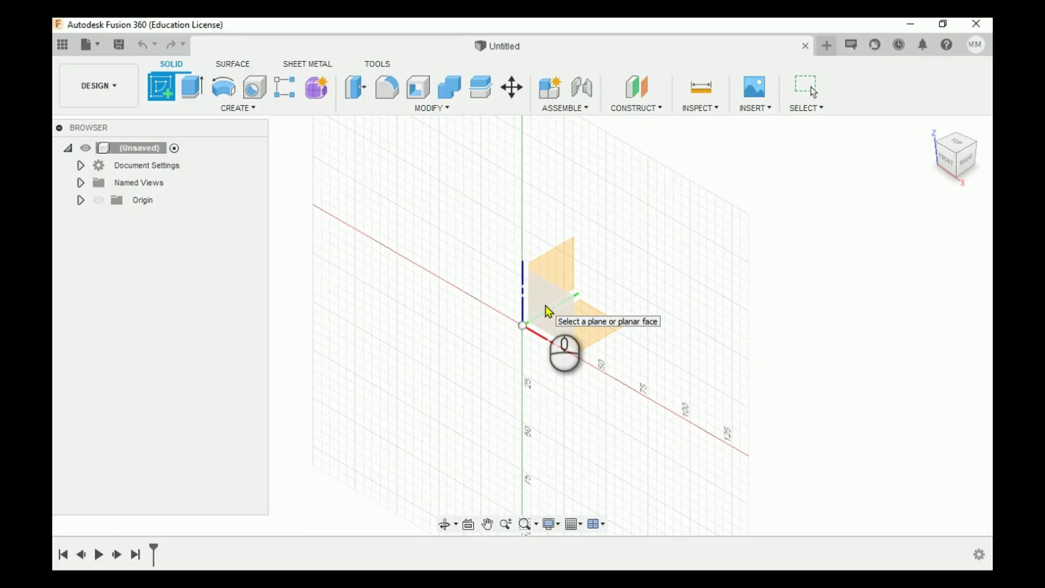
pyautogui.click(547, 309)
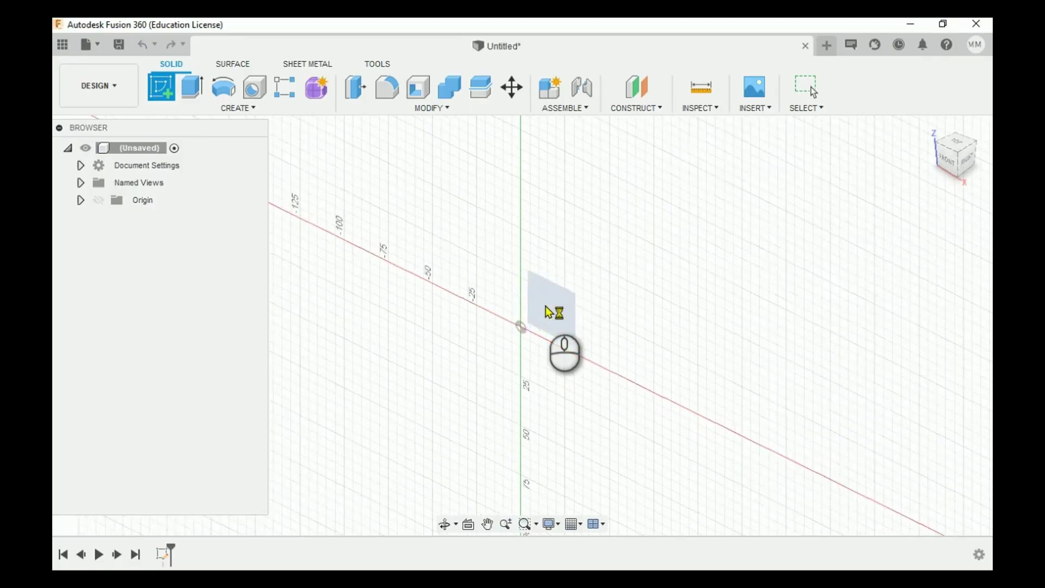
pyautogui.scroll(2, 573, 268)
pyautogui.scroll(1, 500, 331)
pyautogui.scroll(-1, 502, 228)
pyautogui.scroll(1, 502, 227)
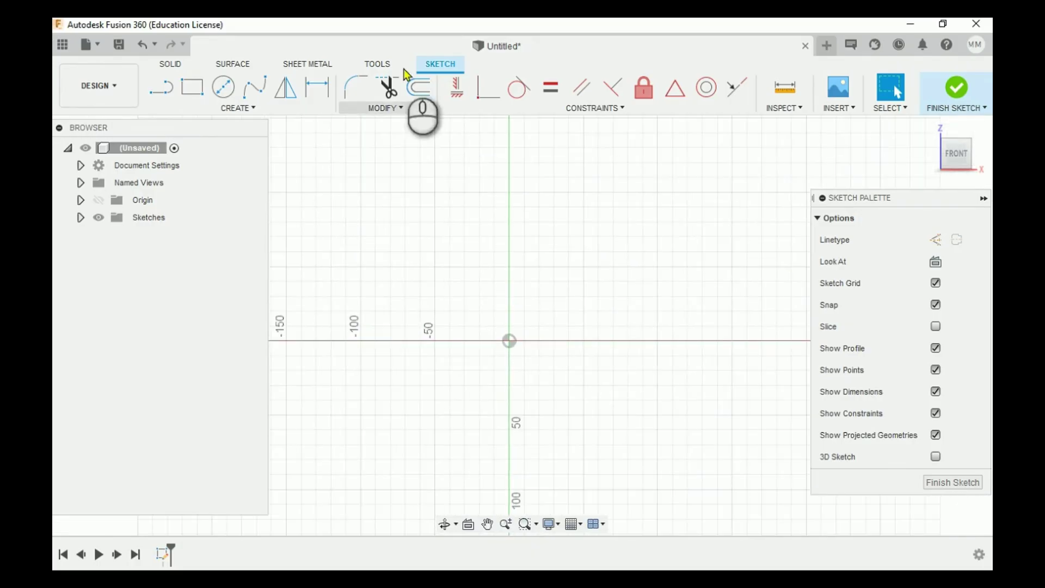
# Draw a vertical construction line about 140 mm long upward from the origin.
pyautogui.click(172, 96)
pyautogui.click(934, 241)
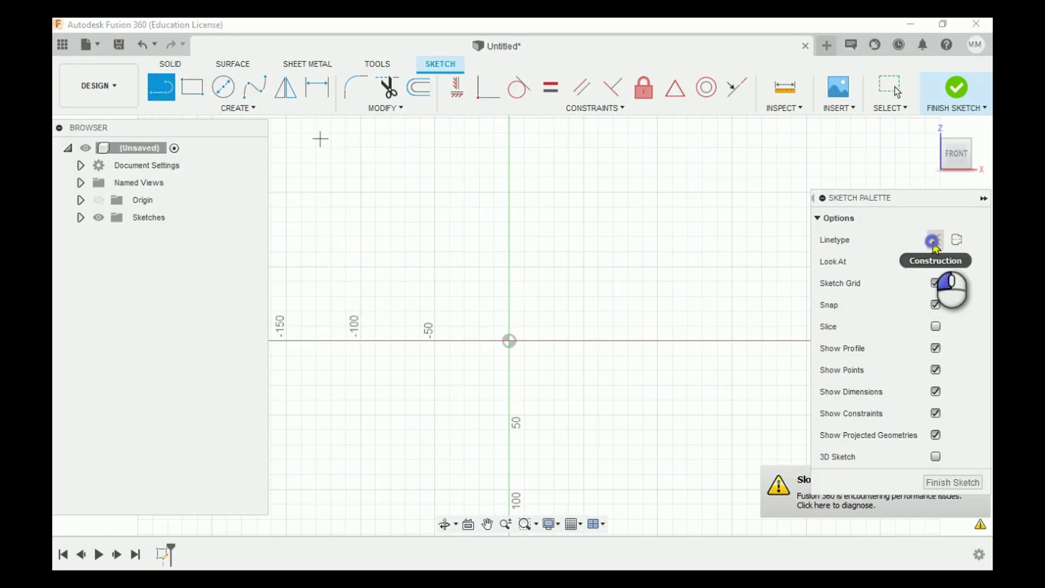
pyautogui.click(510, 342)
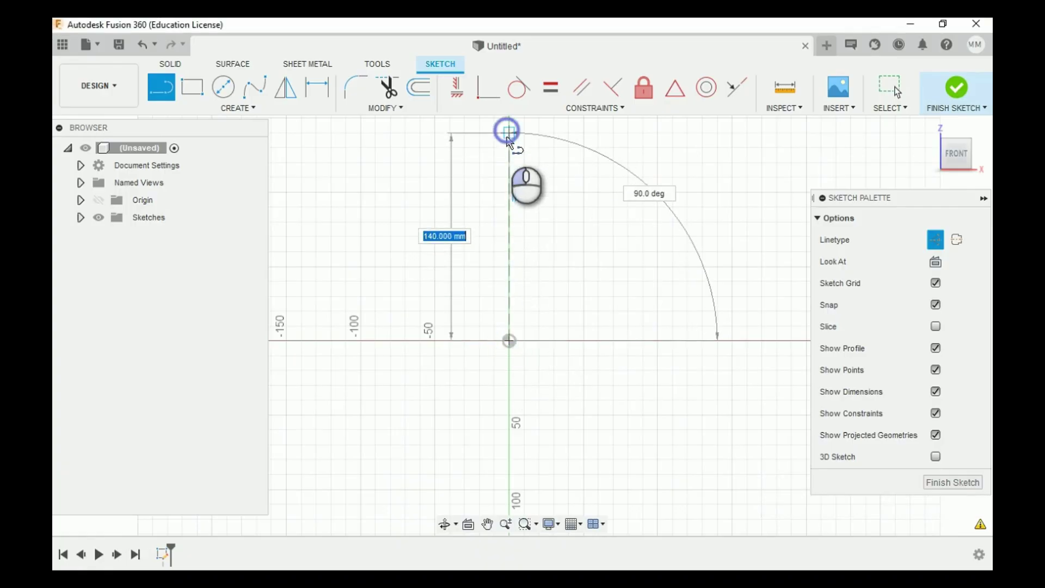
pyautogui.click(510, 132)
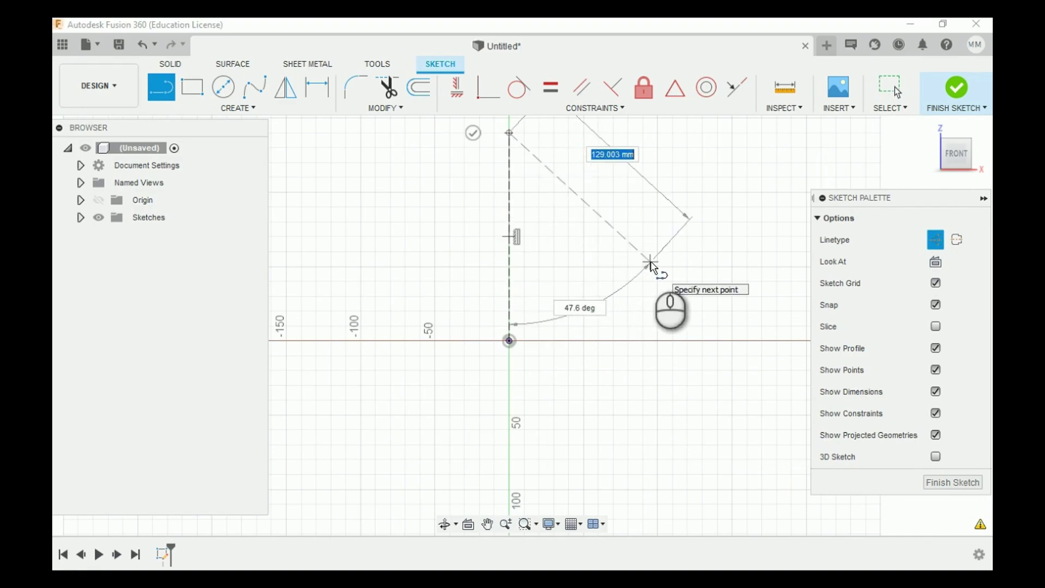
pyautogui.press('Escape')
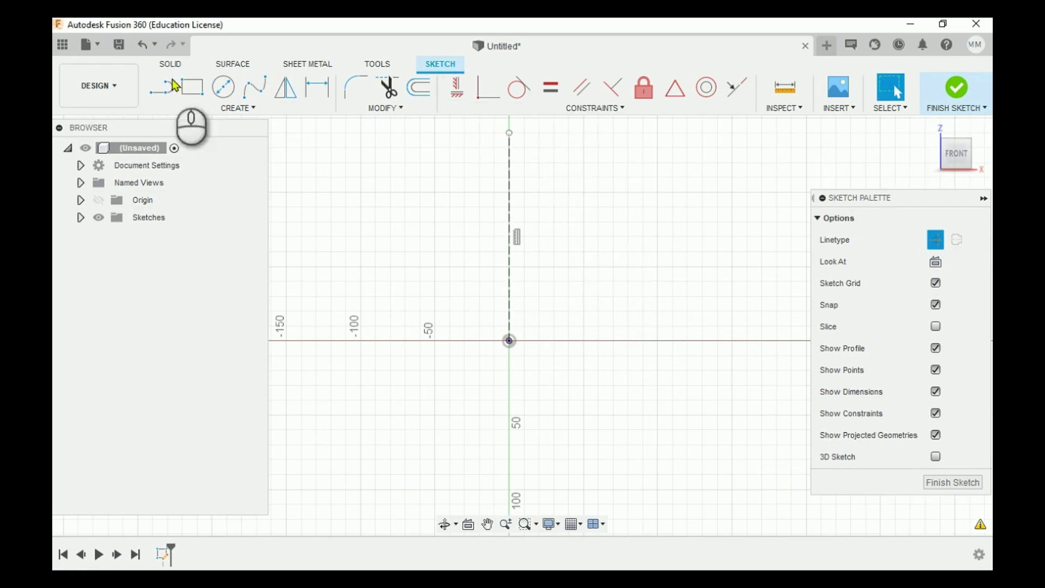
# Draw two horizontal construction lines in the positive X direction, one about 50 mm long from the origin and a longer one from the vertical line's upper end.
pyautogui.click(158, 89)
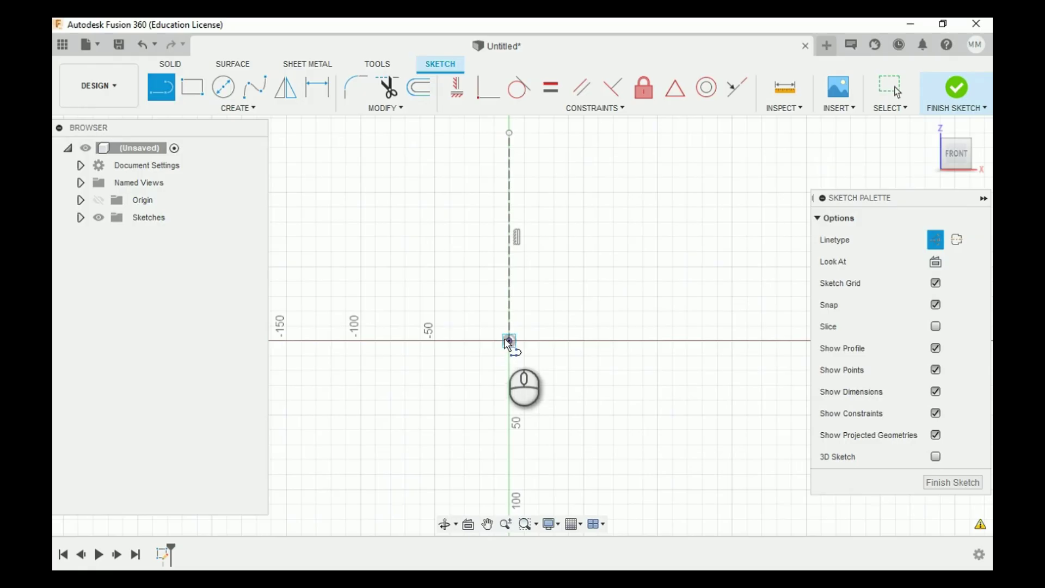
pyautogui.click(509, 341)
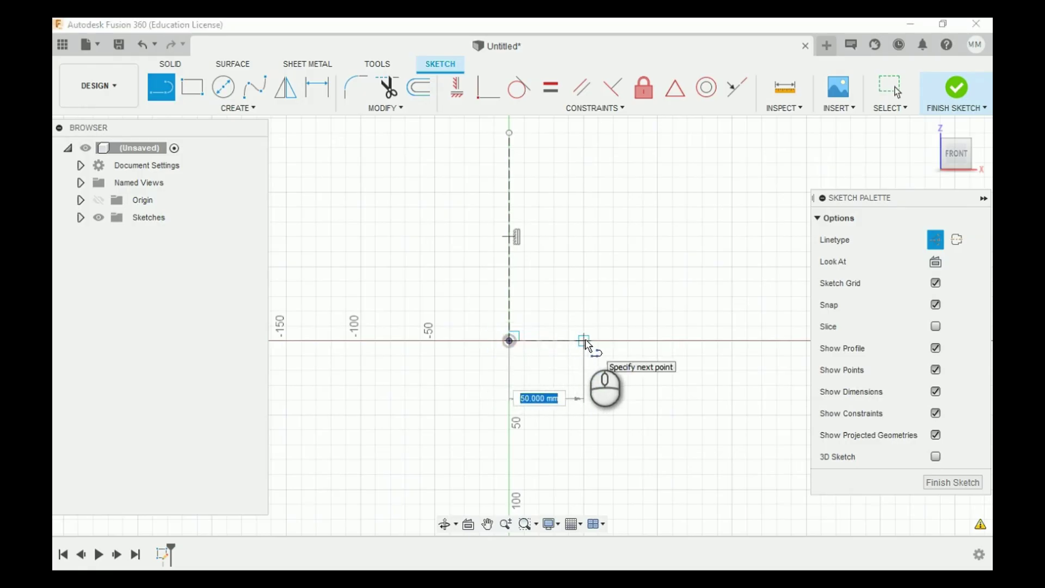
pyautogui.click(586, 341)
pyautogui.press('Escape')
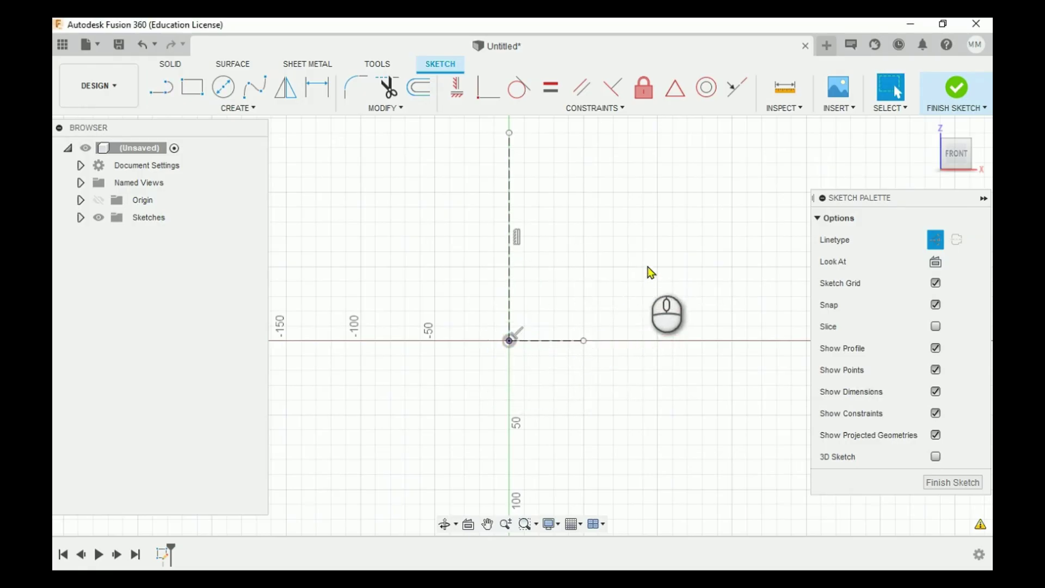
pyautogui.click(166, 90)
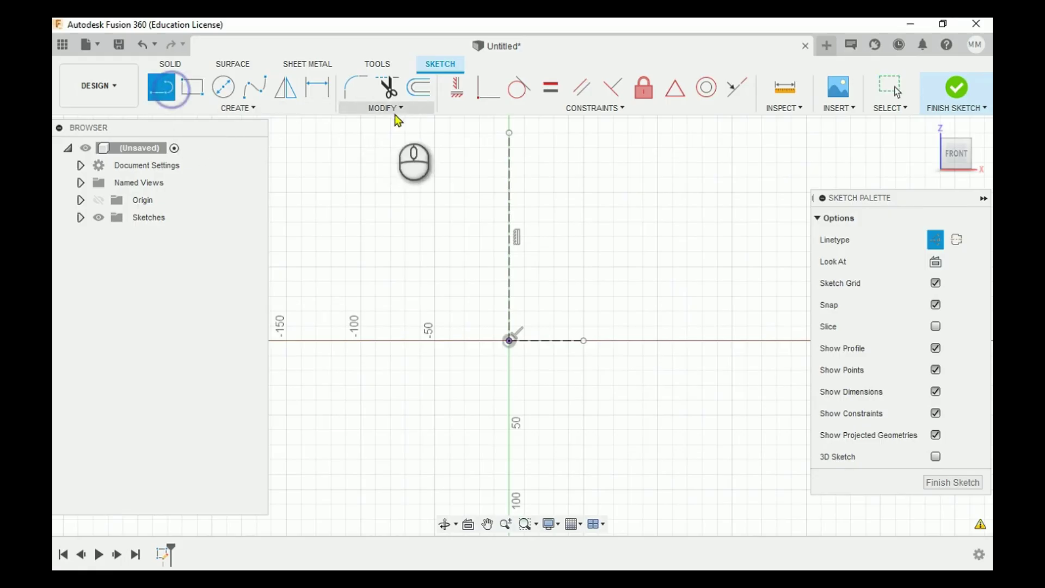
pyautogui.click(510, 134)
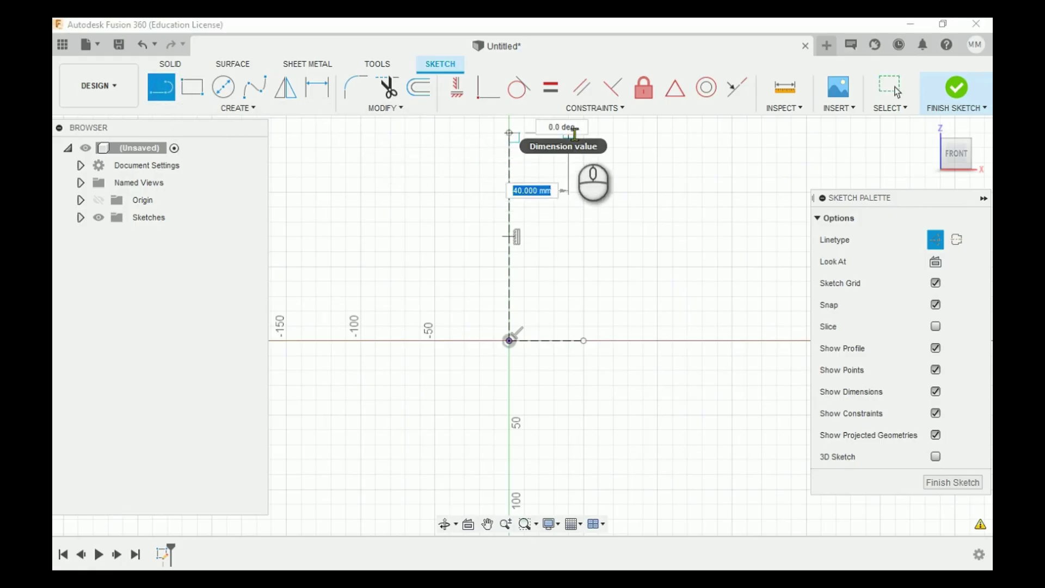
pyautogui.click(614, 133)
pyautogui.press('Escape')
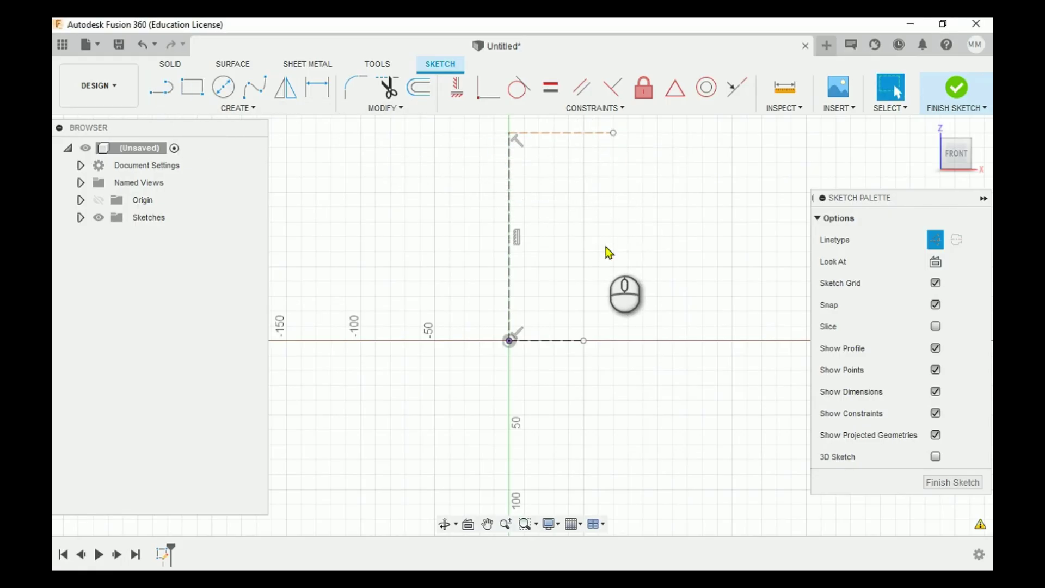
# Dimension the bottom construction line to 30 mm and the vertical construction line to 140 mm.
pyautogui.press('d')
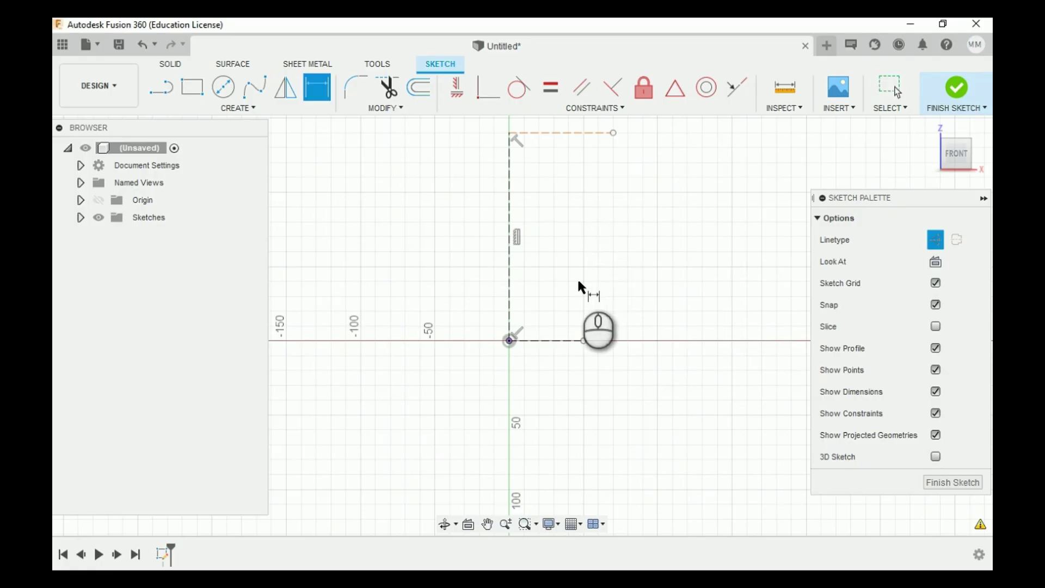
pyautogui.click(551, 341)
pyautogui.click(550, 369)
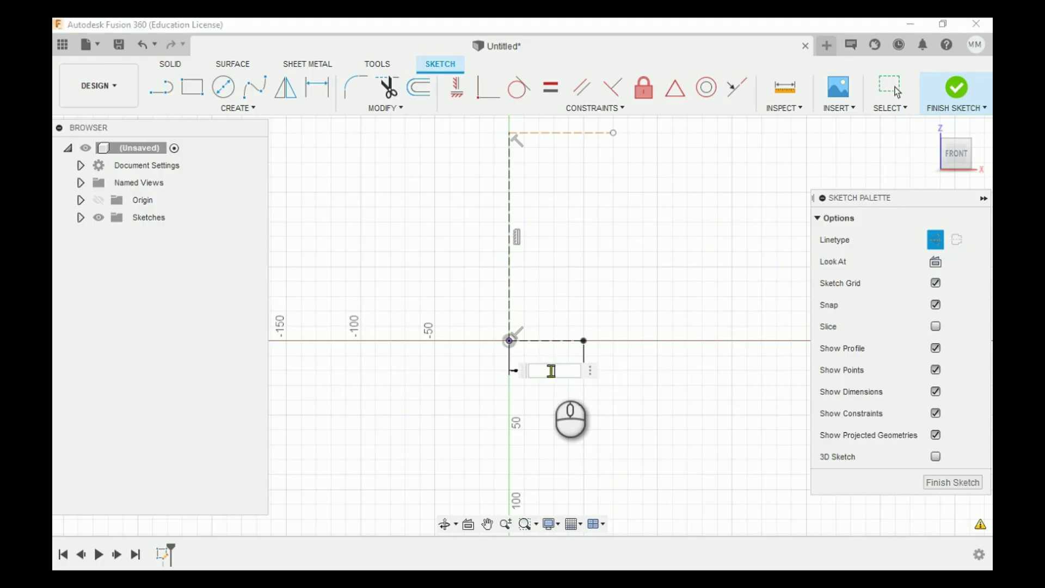
pyautogui.press('Return')
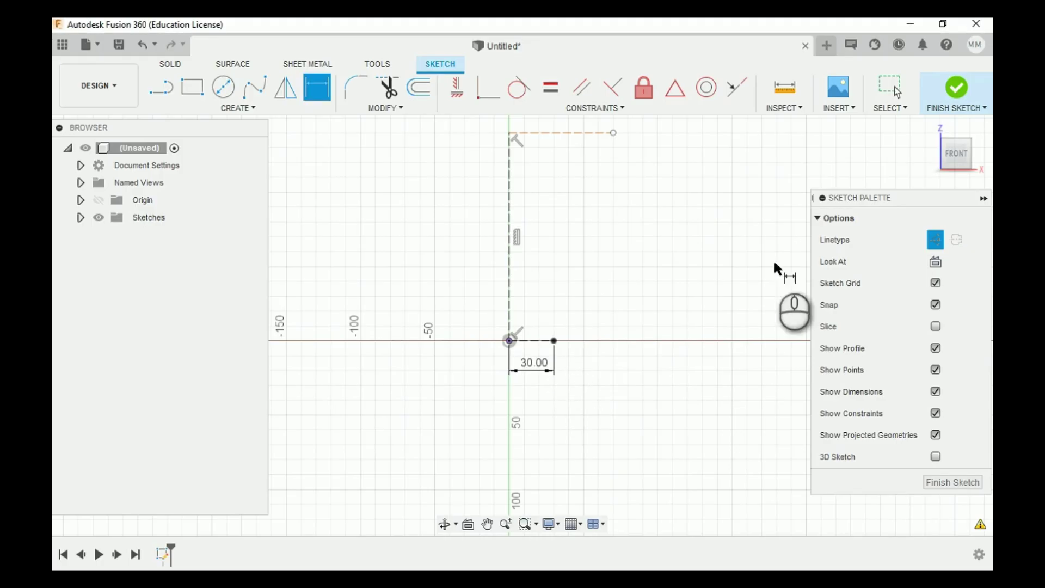
pyautogui.click(512, 195)
pyautogui.click(436, 210)
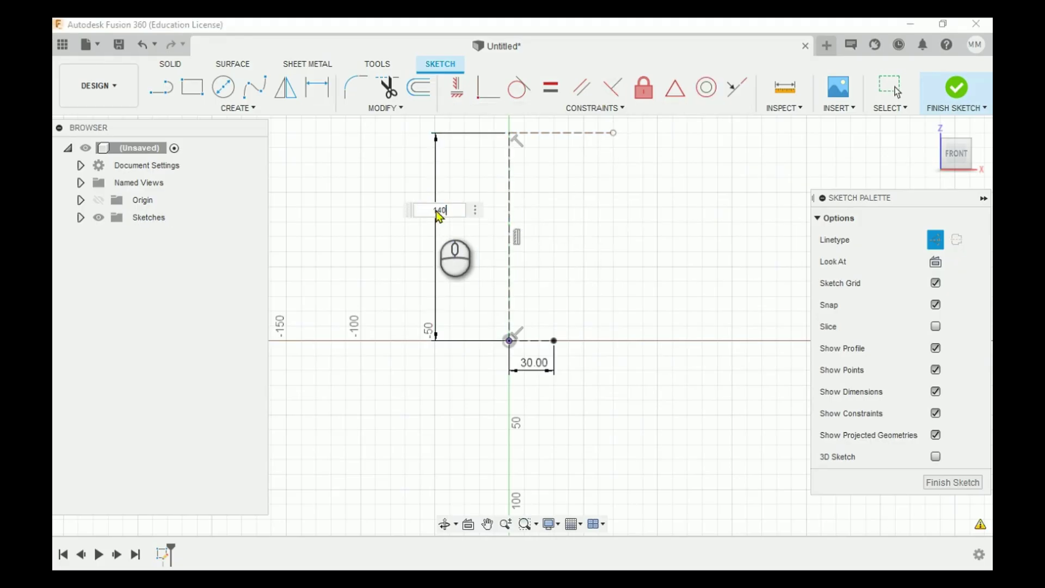
pyautogui.write('140')
pyautogui.press('Return')
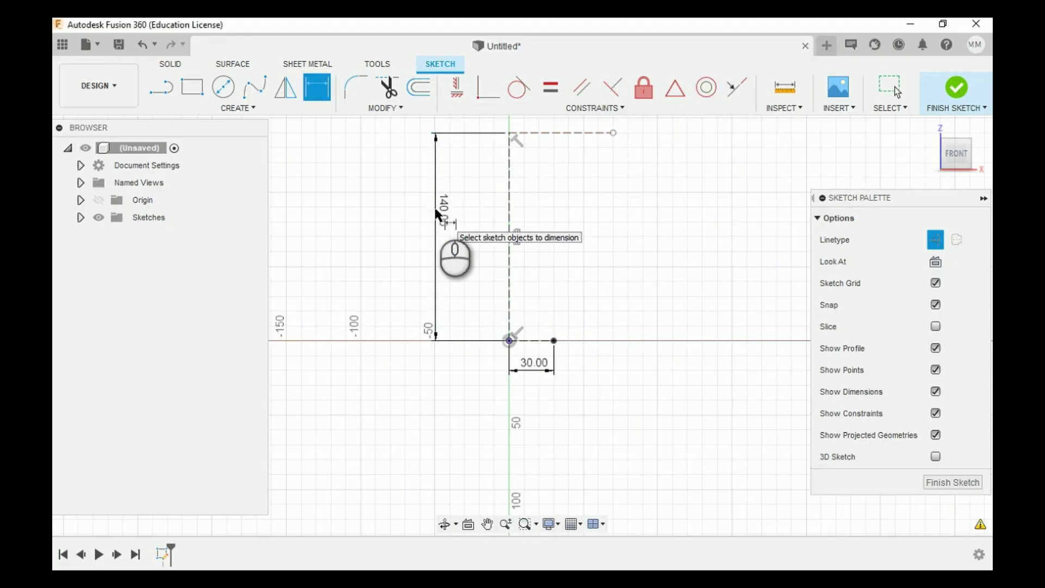
# Dimension the upper horizontal construction line to 20 mm.
pyautogui.click(564, 133)
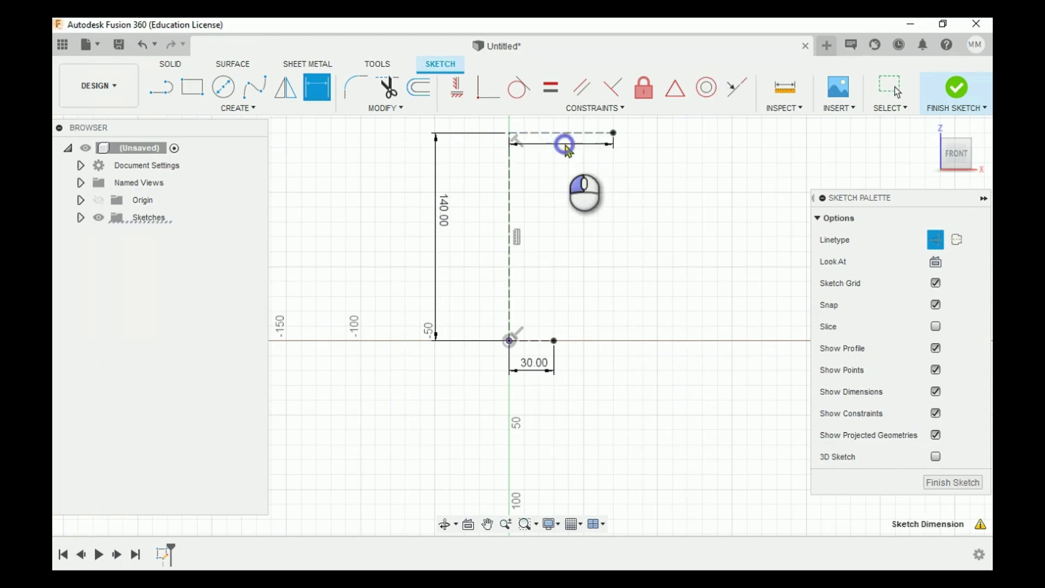
pyautogui.click(566, 145)
pyautogui.write('20')
pyautogui.press('Return')
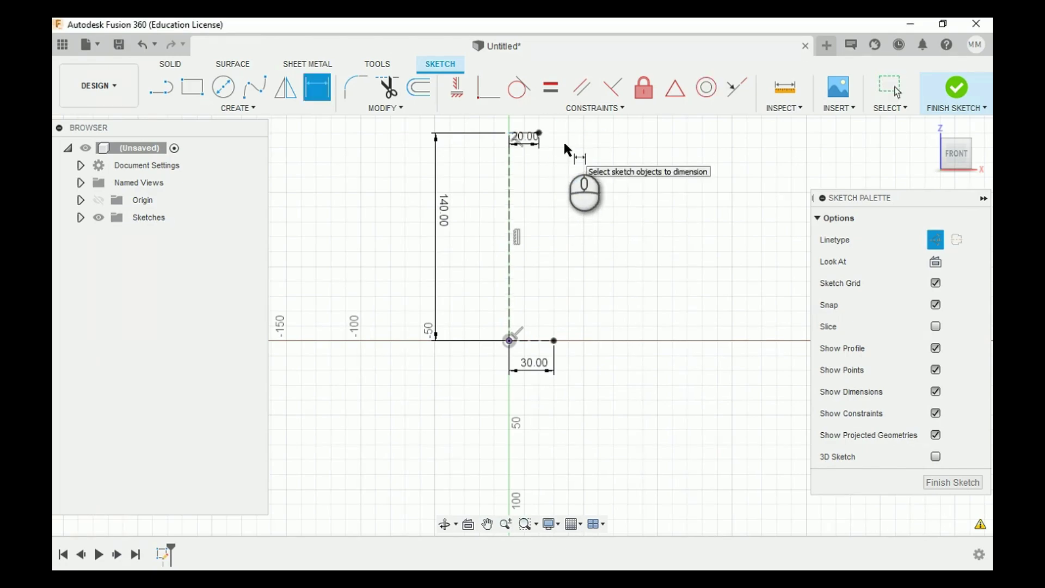
# Draw a two-point fit point spline with normal linetype from the upper construction line's free end to the bottom line's free end.
pyautogui.scroll(1, 596, 251)
pyautogui.scroll(2, 594, 250)
pyautogui.scroll(-3, 570, 166)
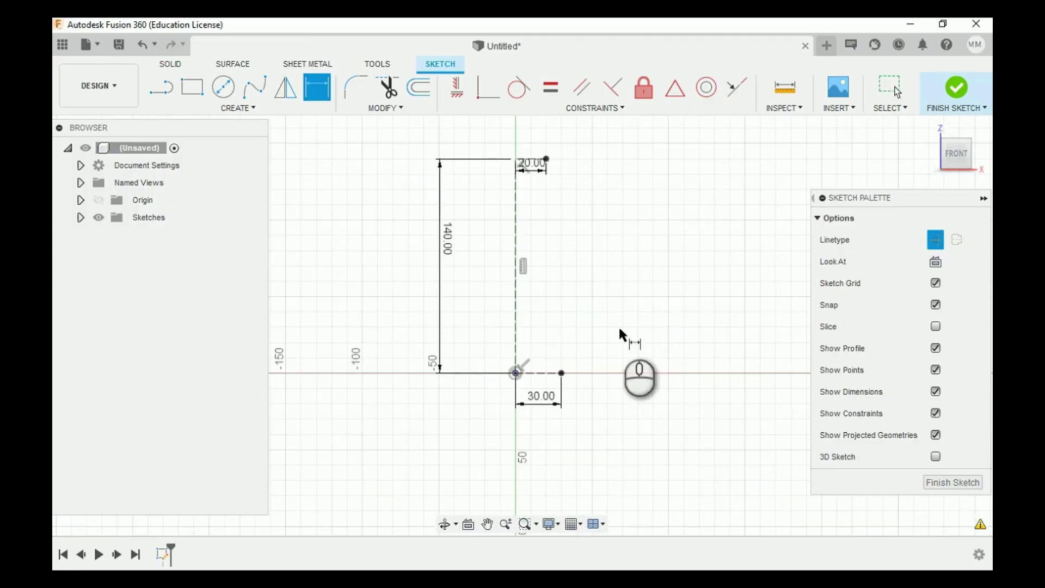
pyautogui.click(254, 86)
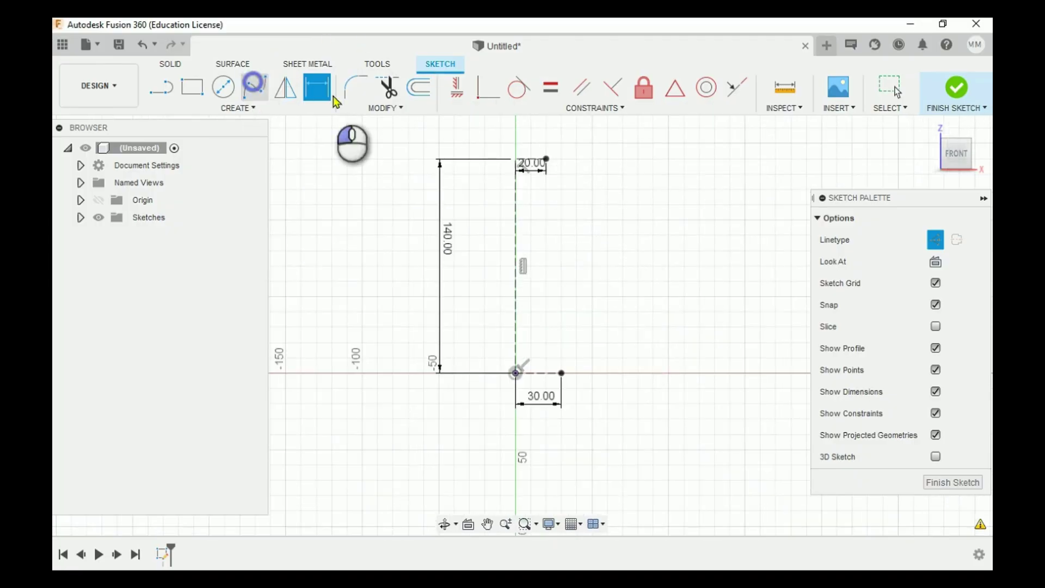
pyautogui.click(546, 159)
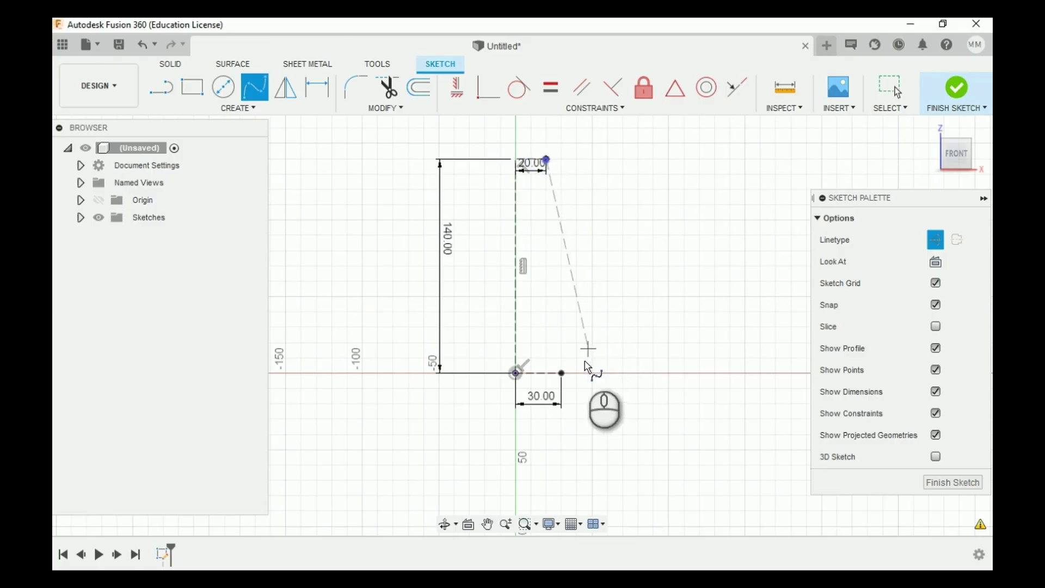
pyautogui.click(934, 241)
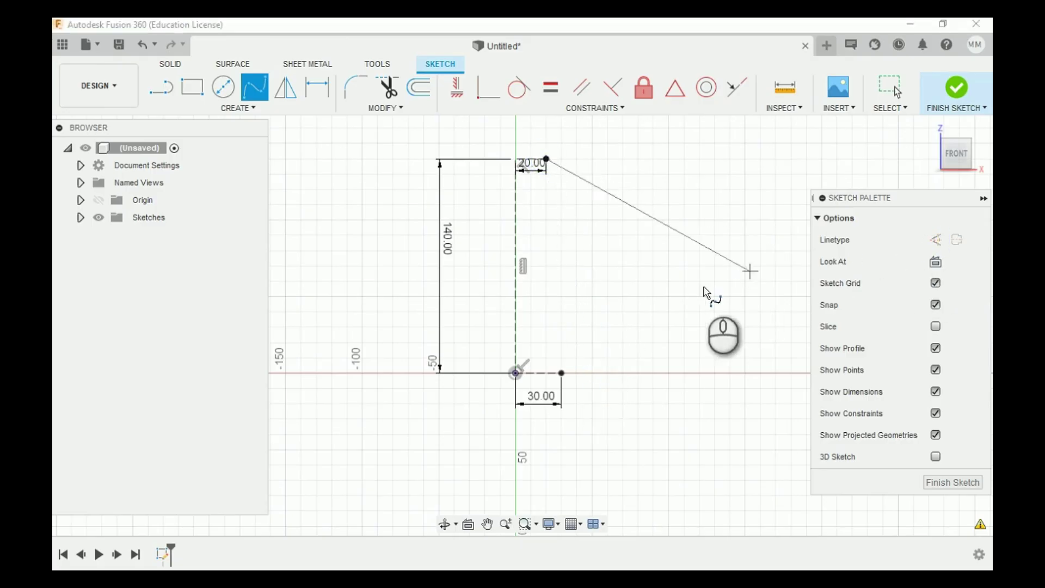
pyautogui.click(562, 374)
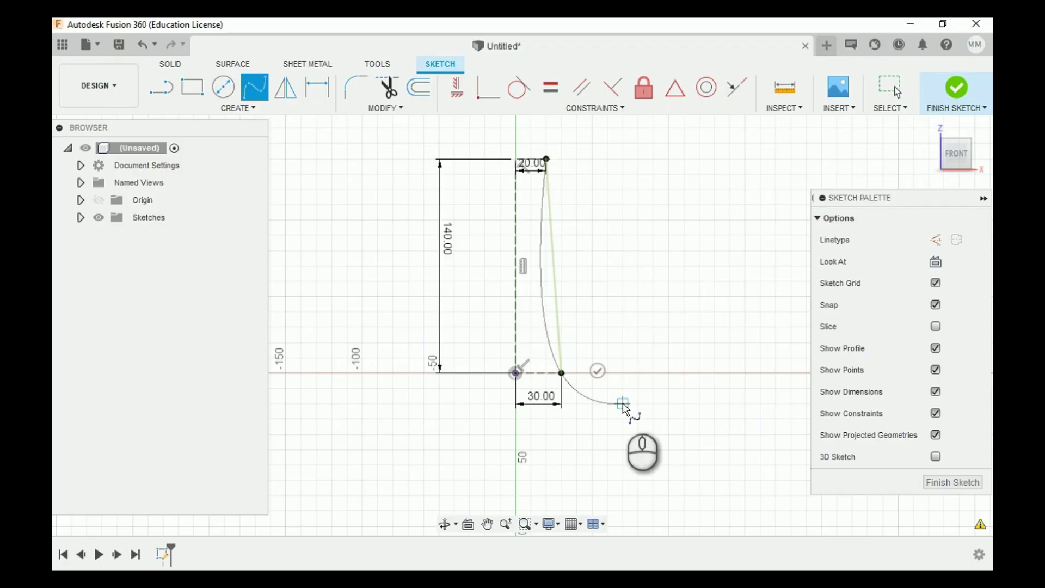
pyautogui.click(597, 372)
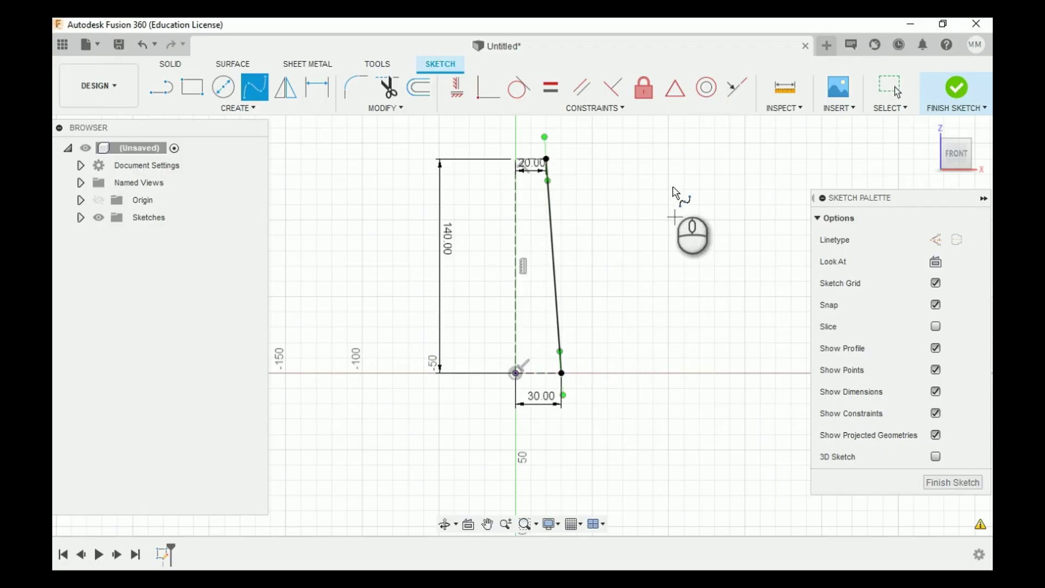
pyautogui.press('Escape')
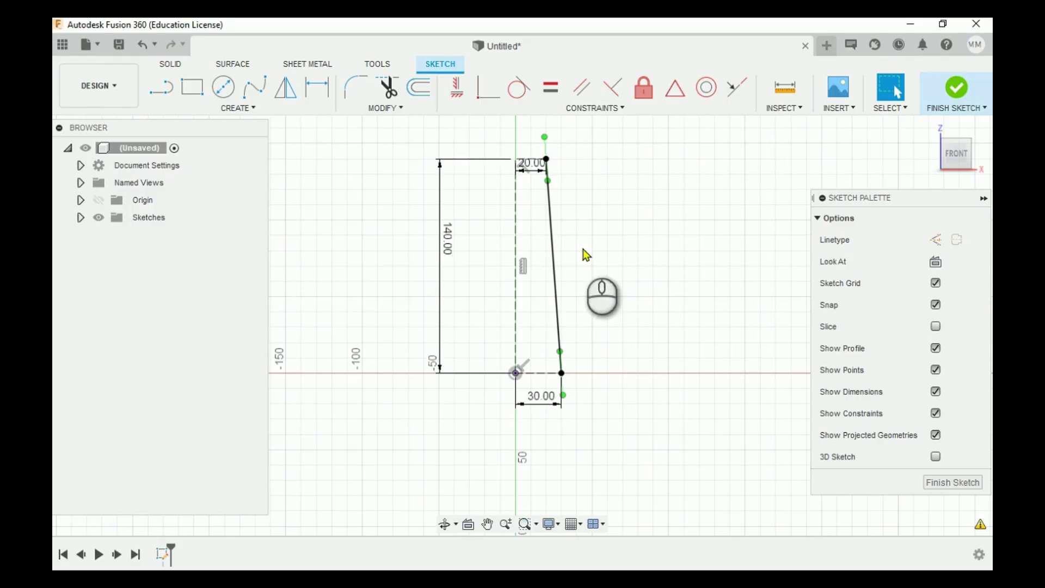
# Pull the spline's lower tangent handle outward so the curve bulges away from the vertical axis.
pyautogui.click(560, 351)
pyautogui.moveTo(596, 333); pyautogui.dragTo(577, 359)
pyautogui.click(647, 301)
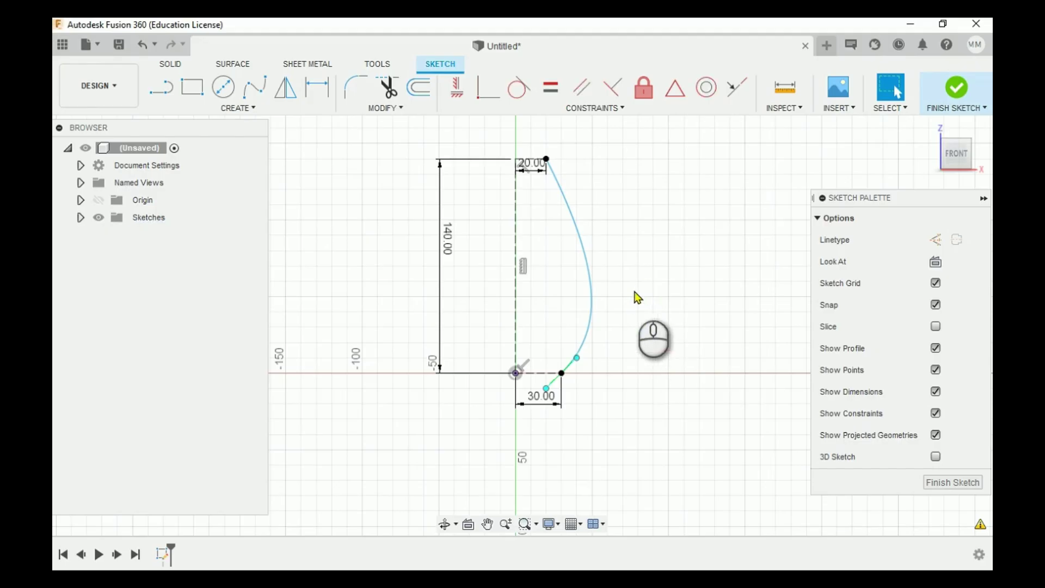
pyautogui.press('d')
pyautogui.click(575, 362)
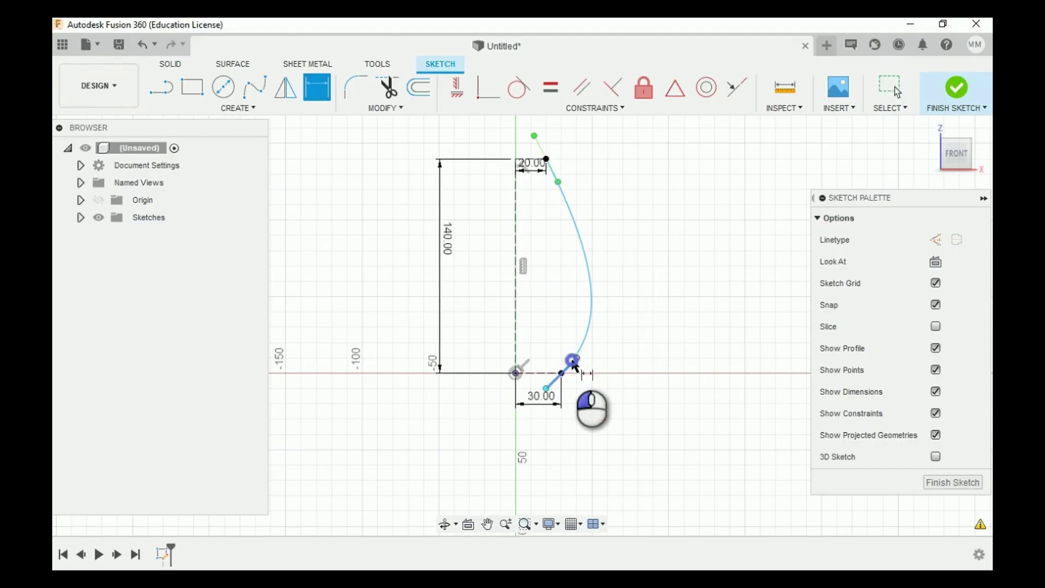
pyautogui.click(543, 375)
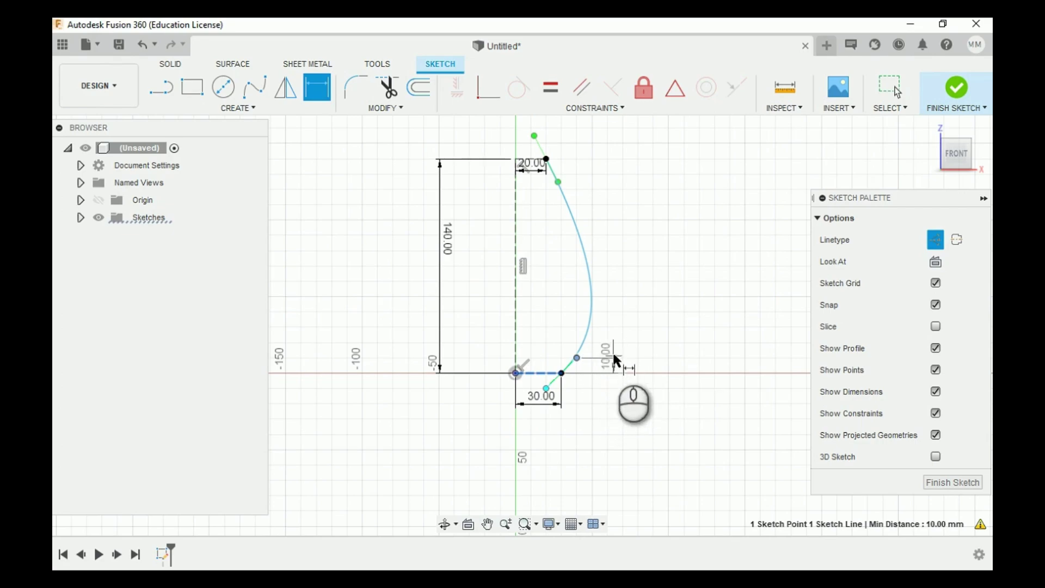
pyautogui.press('Escape')
# Lengthen the spline's lower tangent handle outward to increase the bulge near the base.
pyautogui.click(579, 360)
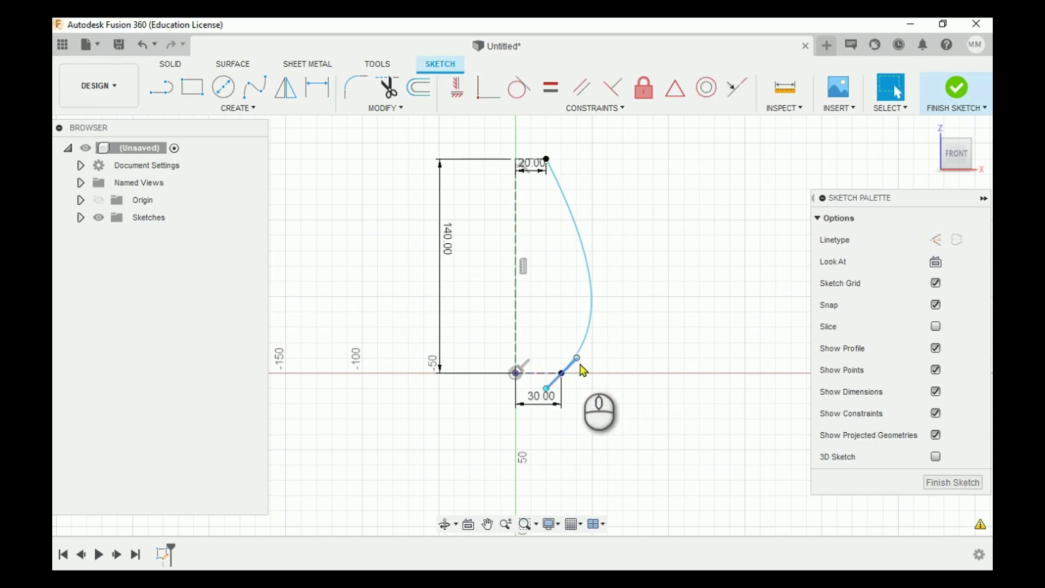
pyautogui.scroll(2, 578, 361)
pyautogui.scroll(1, 578, 361)
pyautogui.moveTo(578, 361); pyautogui.dragTo(596, 340)
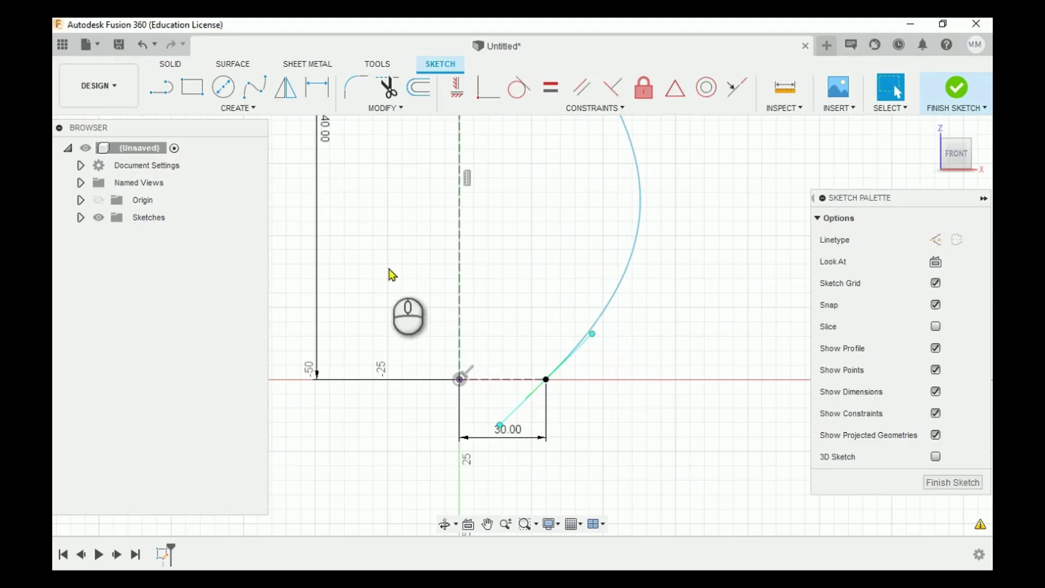
# Dimension the angle between the spline's lower tangent handle and the bottom construction line to 45 degrees.
pyautogui.press('d')
pyautogui.click(579, 353)
pyautogui.click(512, 380)
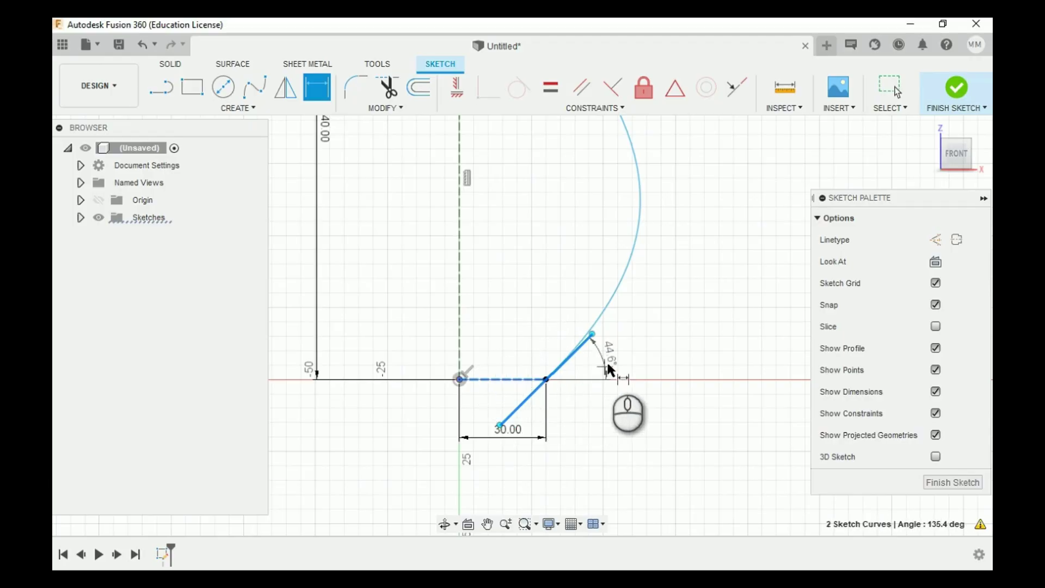
pyautogui.click(611, 364)
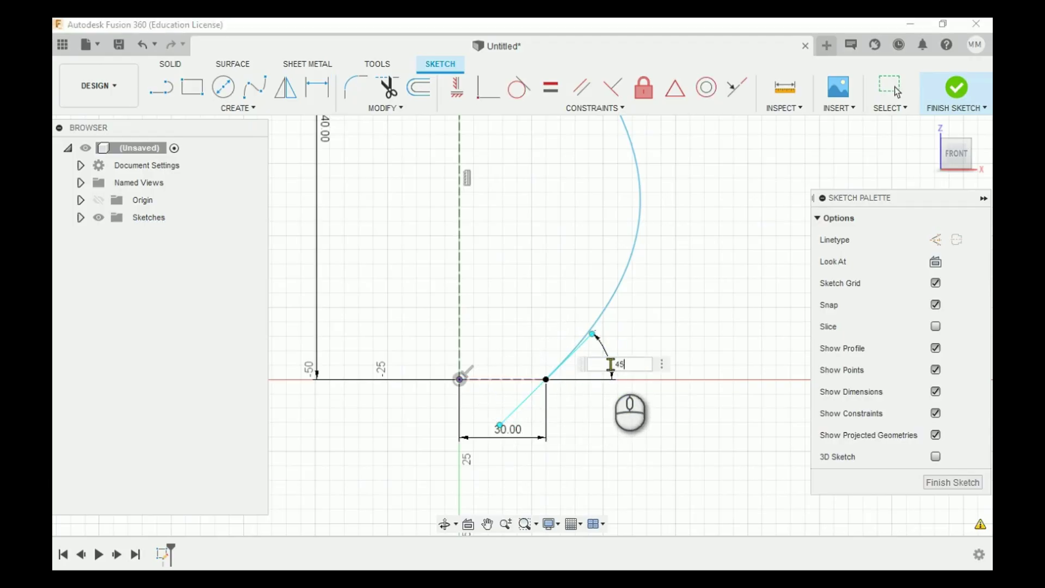
pyautogui.write('45')
pyautogui.press('Return')
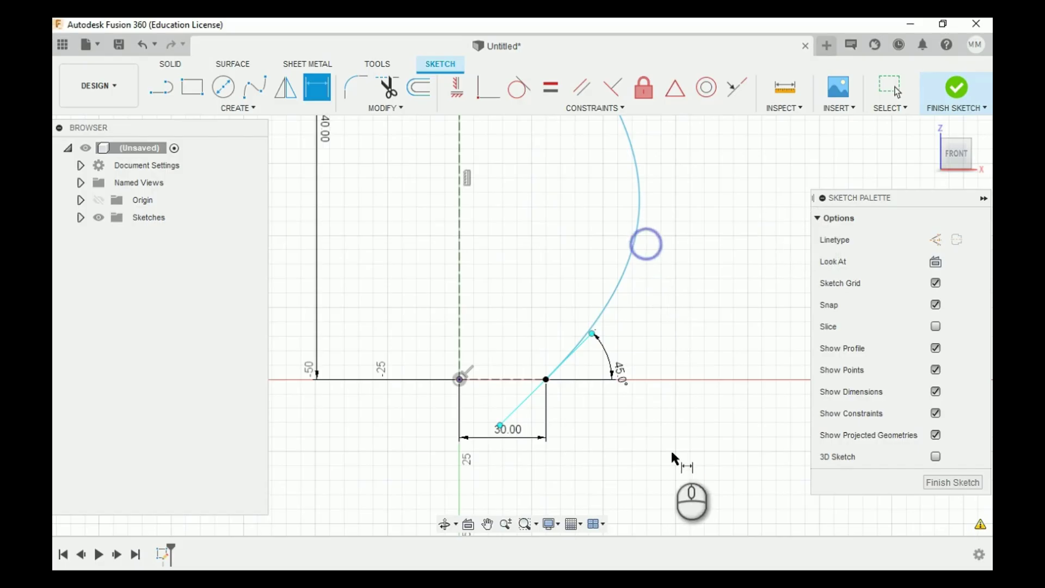
# Shorten the spline's lower tangent handle and pull its upper tangent handle to a steeper slope to slim the curve.
pyautogui.scroll(-4, 673, 449)
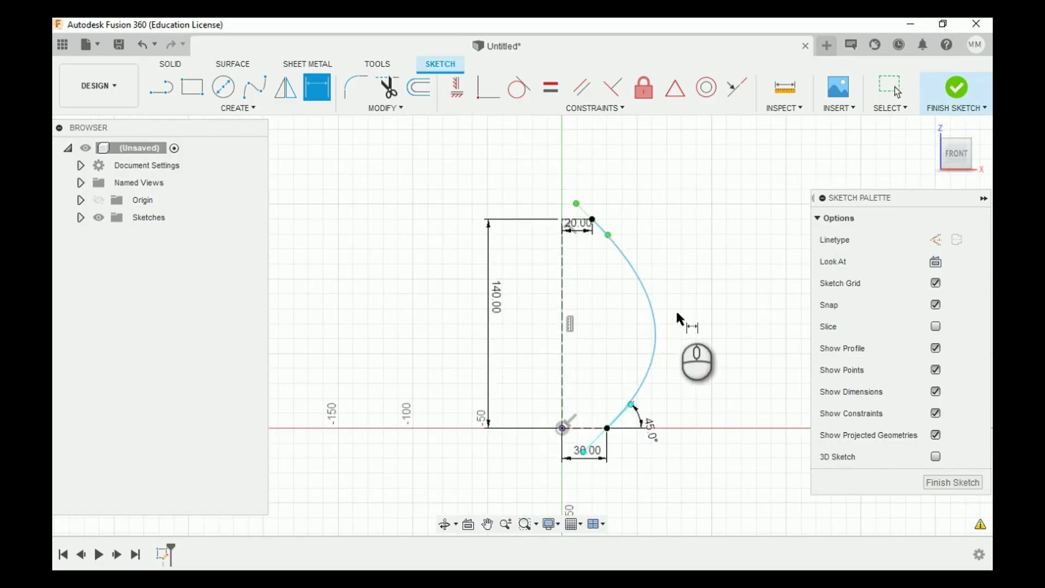
pyautogui.press('Escape')
pyautogui.click(609, 236)
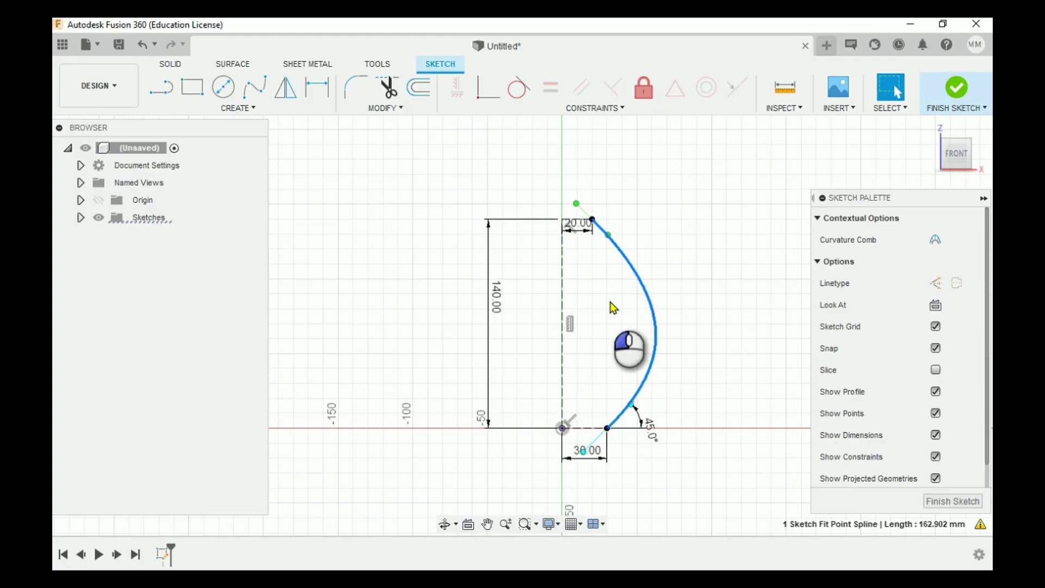
pyautogui.click(649, 246)
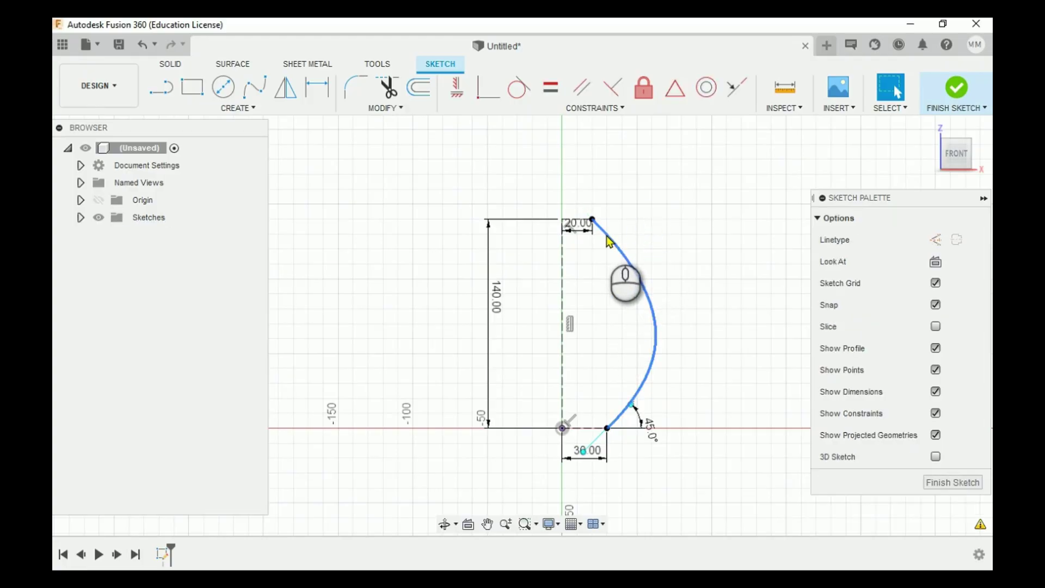
pyautogui.click(608, 238)
pyautogui.moveTo(605, 236)
pyautogui.mouseDown()
pyautogui.moveTo(622, 256)
pyautogui.moveTo(613, 262)
pyautogui.moveTo(607, 234)
pyautogui.mouseUp()
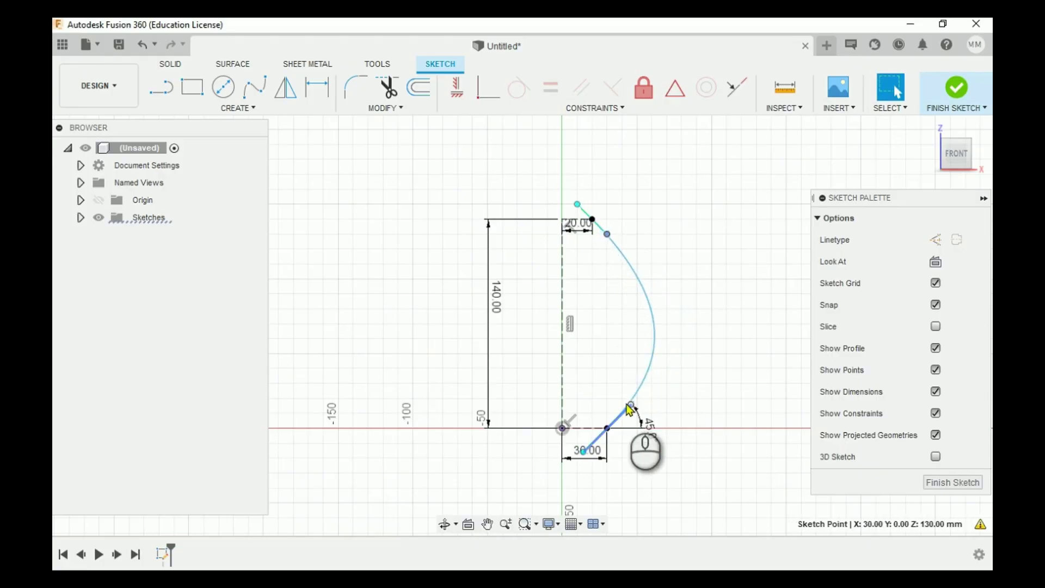
pyautogui.moveTo(630, 405); pyautogui.dragTo(630, 420)
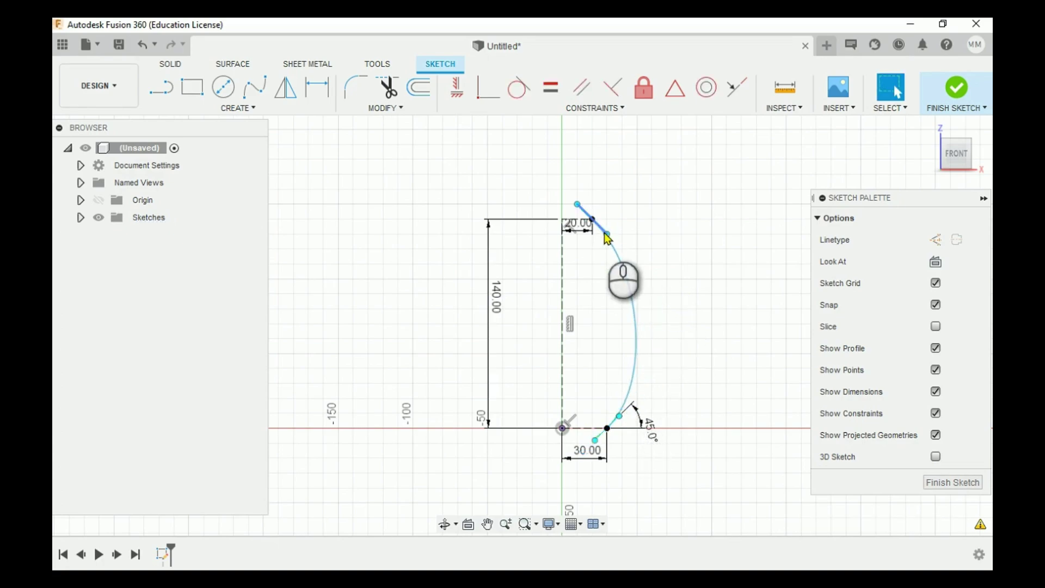
pyautogui.moveTo(608, 236); pyautogui.dragTo(614, 259)
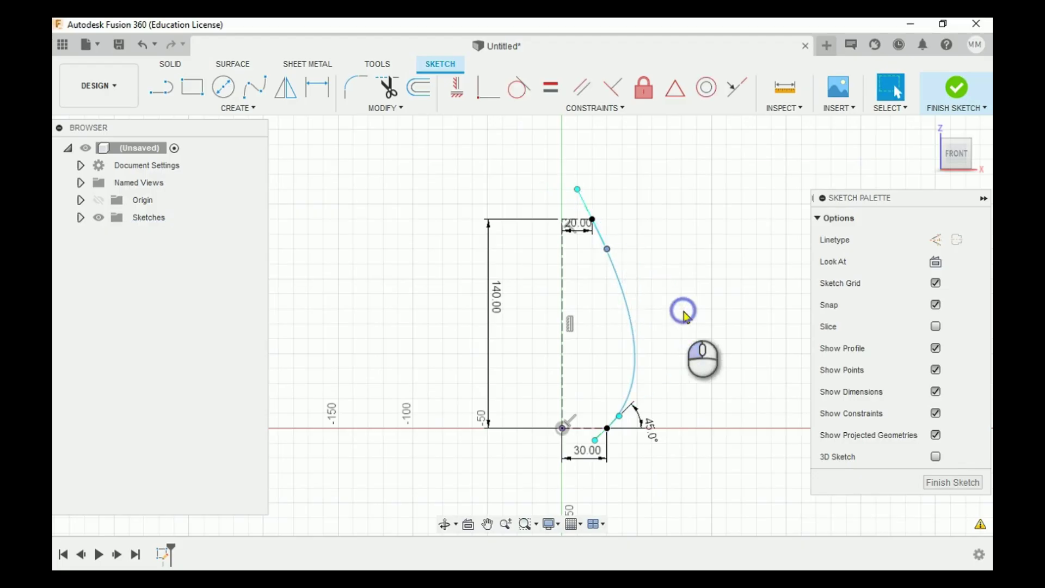
# Dimension the angle between the spline's upper tangent handle and the vertical construction line to 25 degrees.
pyautogui.scroll(-3, 683, 362)
pyautogui.scroll(3, 654, 305)
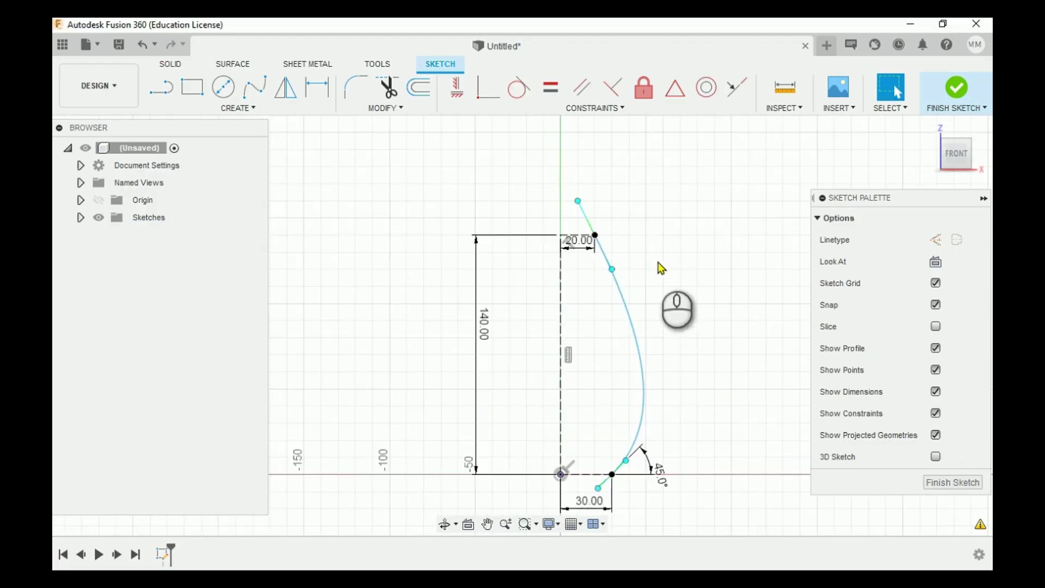
pyautogui.press('d')
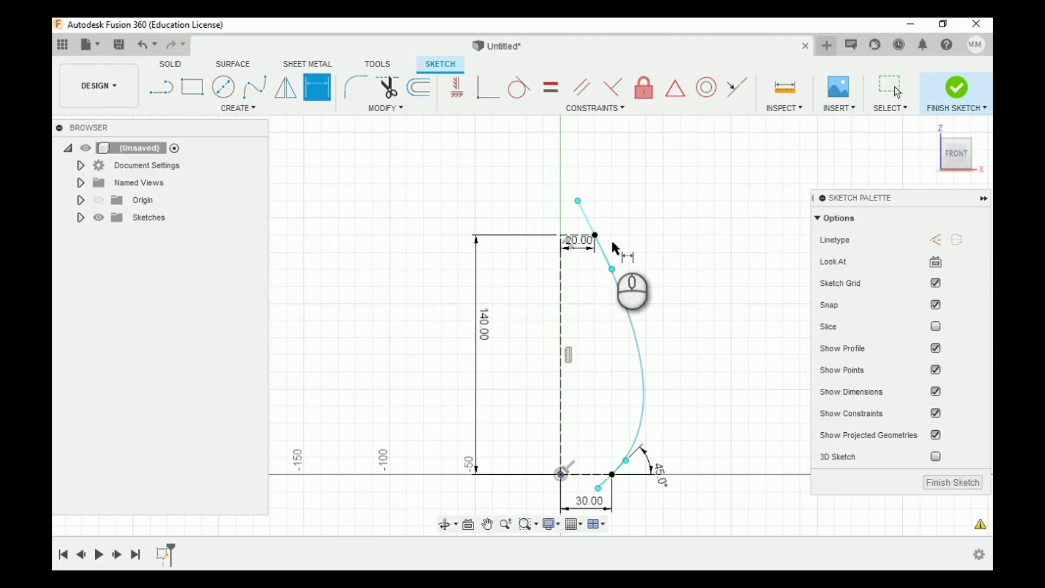
pyautogui.click(607, 254)
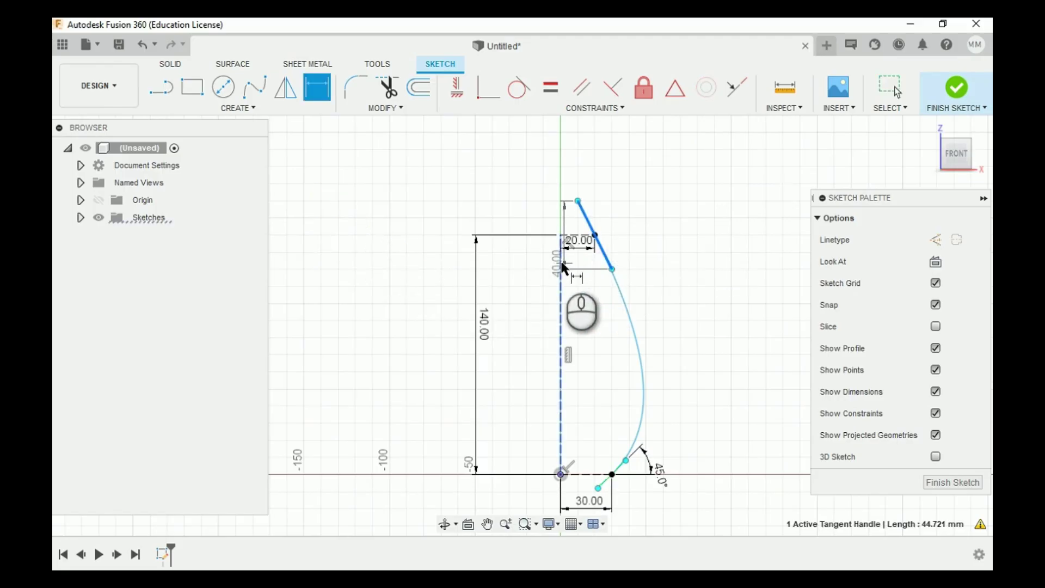
pyautogui.click(561, 264)
pyautogui.click(597, 297)
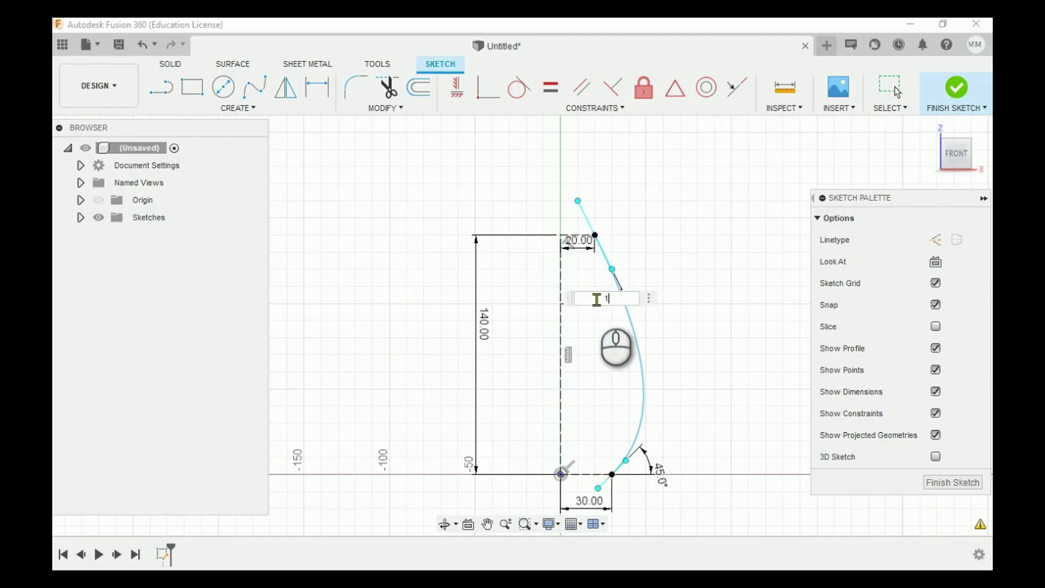
pyautogui.press('Return')
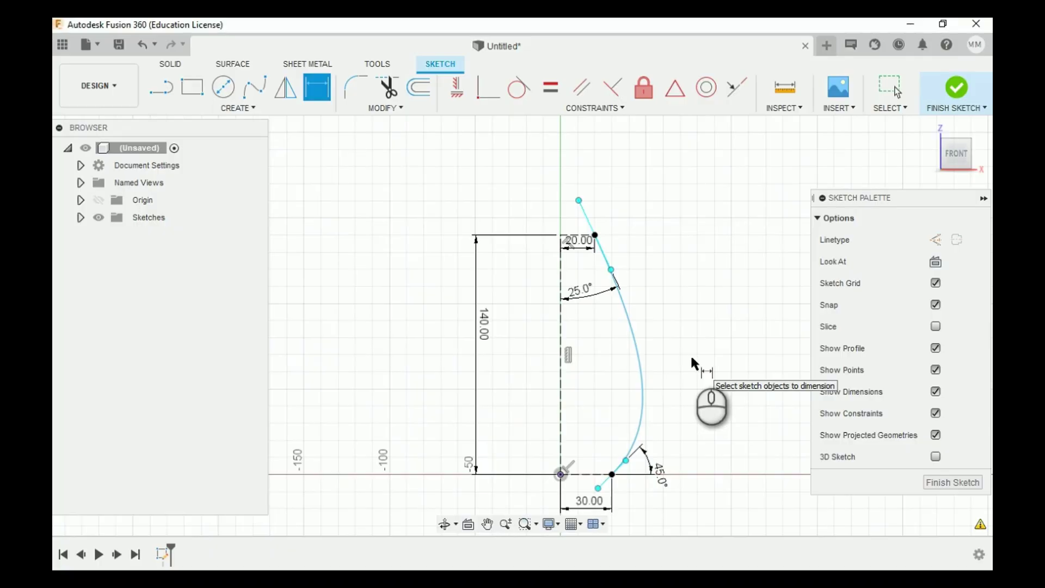
# Dimension the length of the spline's lower tangent handle to 20 mm.
pyautogui.click(623, 467)
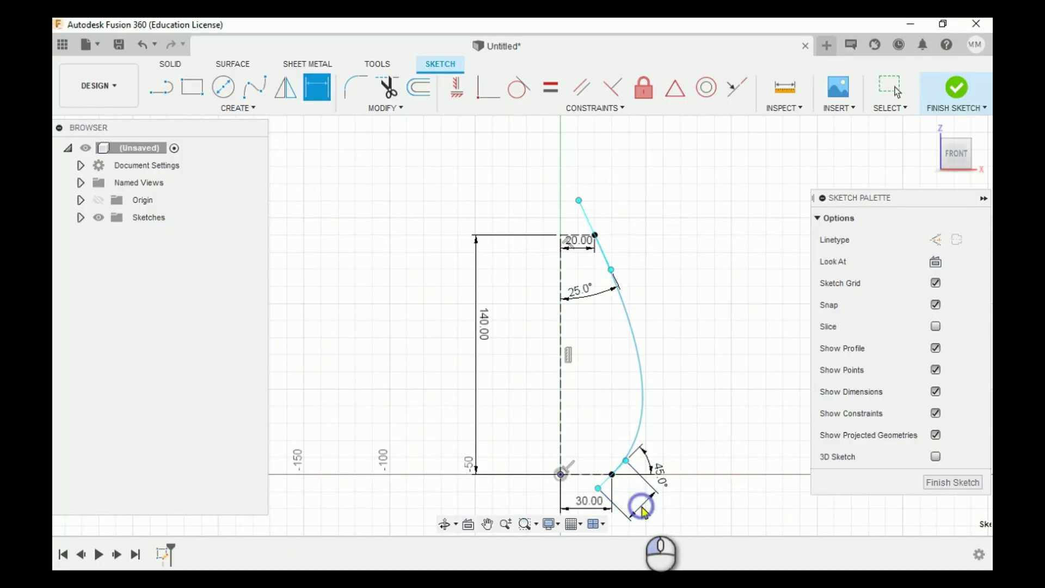
pyautogui.click(641, 505)
pyautogui.write('20')
pyautogui.press('Return')
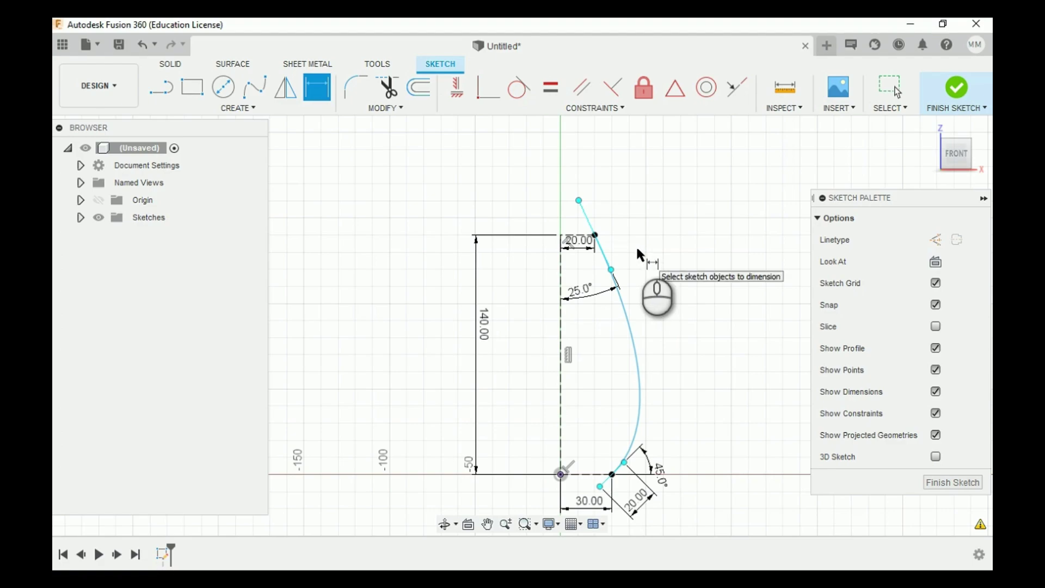
pyautogui.press('Escape')
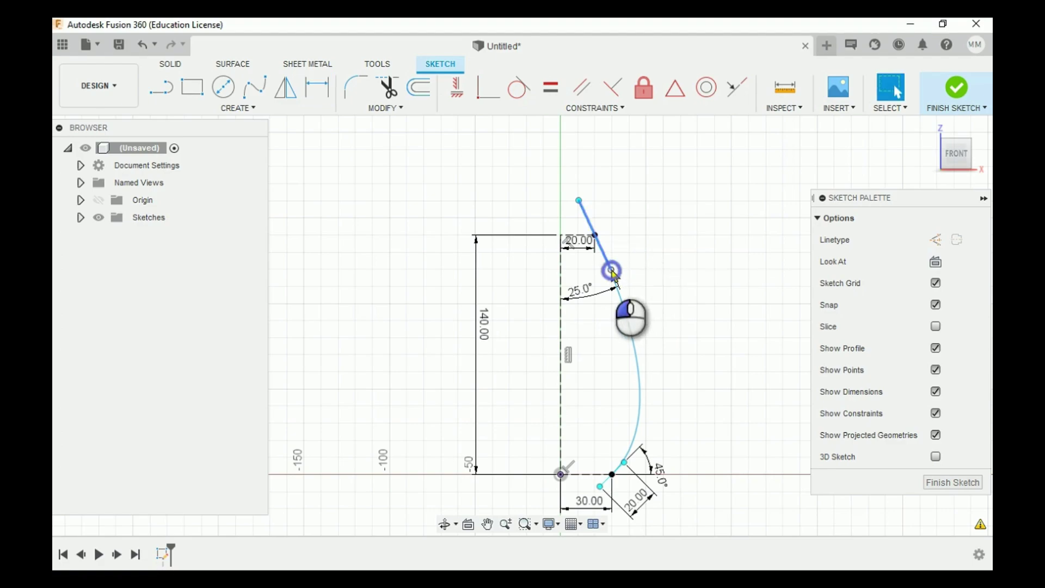
pyautogui.click(612, 271)
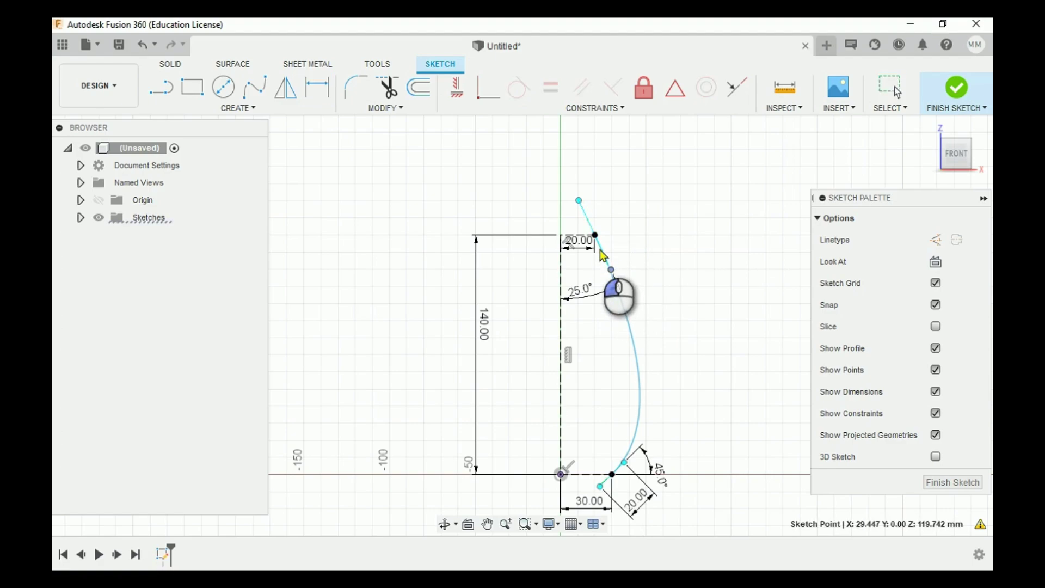
pyautogui.moveTo(600, 251); pyautogui.dragTo(603, 244)
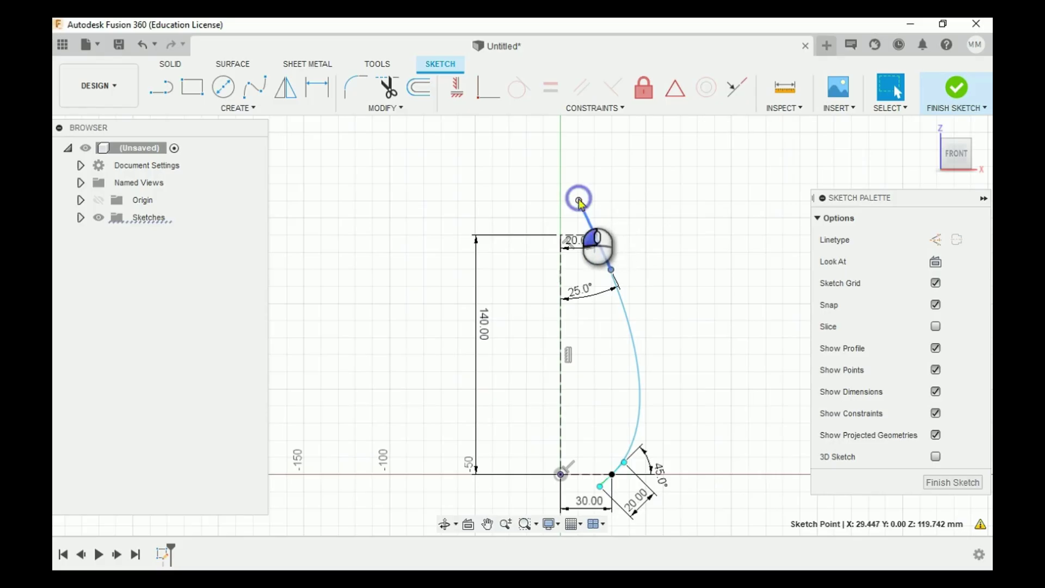
pyautogui.click(580, 201)
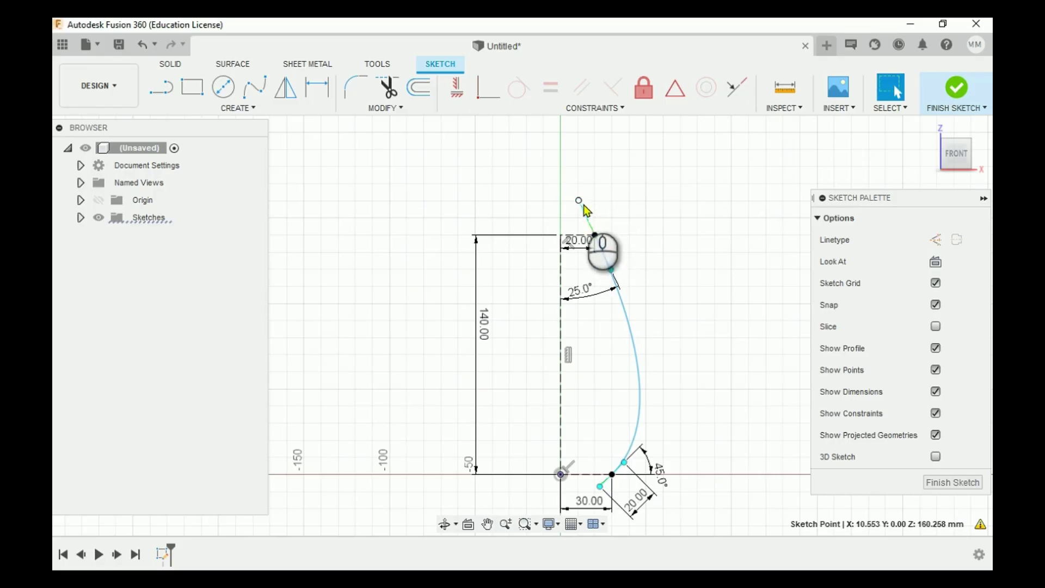
pyautogui.click(602, 200)
pyautogui.click(606, 198)
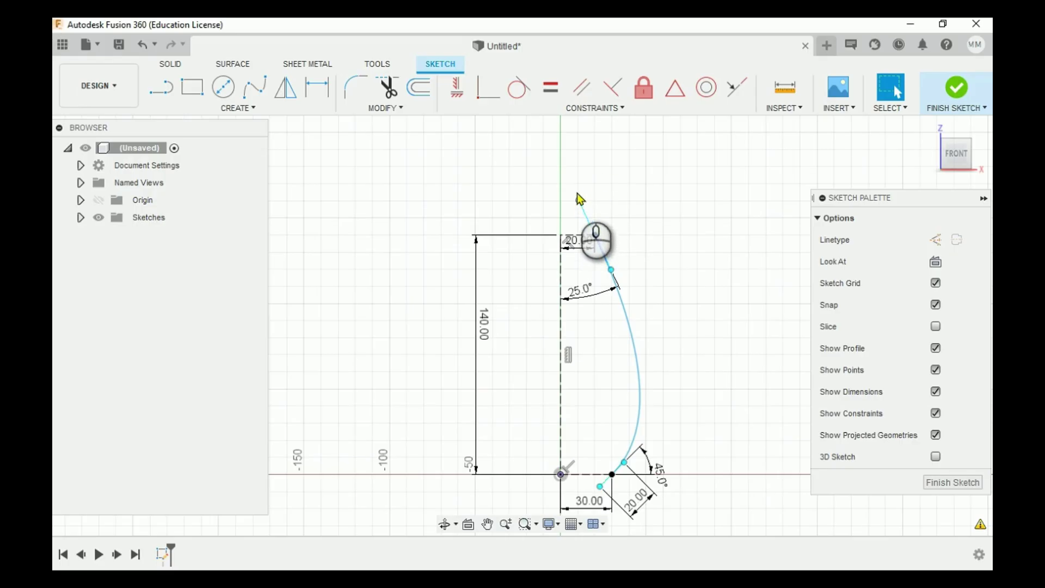
pyautogui.click(578, 199)
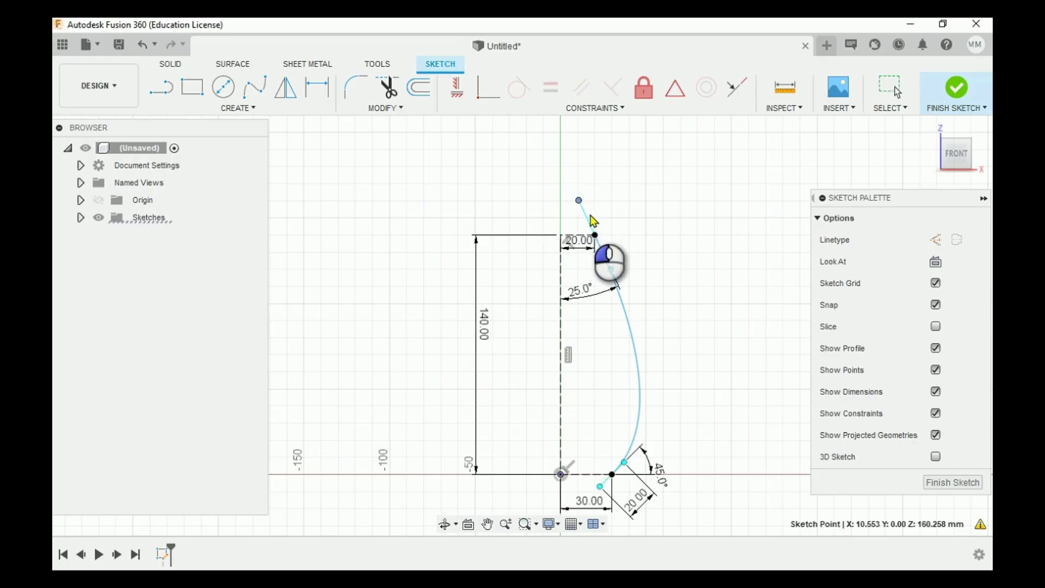
pyautogui.moveTo(602, 234); pyautogui.dragTo(641, 272)
# Slightly shorten the spline's upper tangent handle by moving its lower end point, and finish the sketch.
pyautogui.scroll(-3, 676, 304)
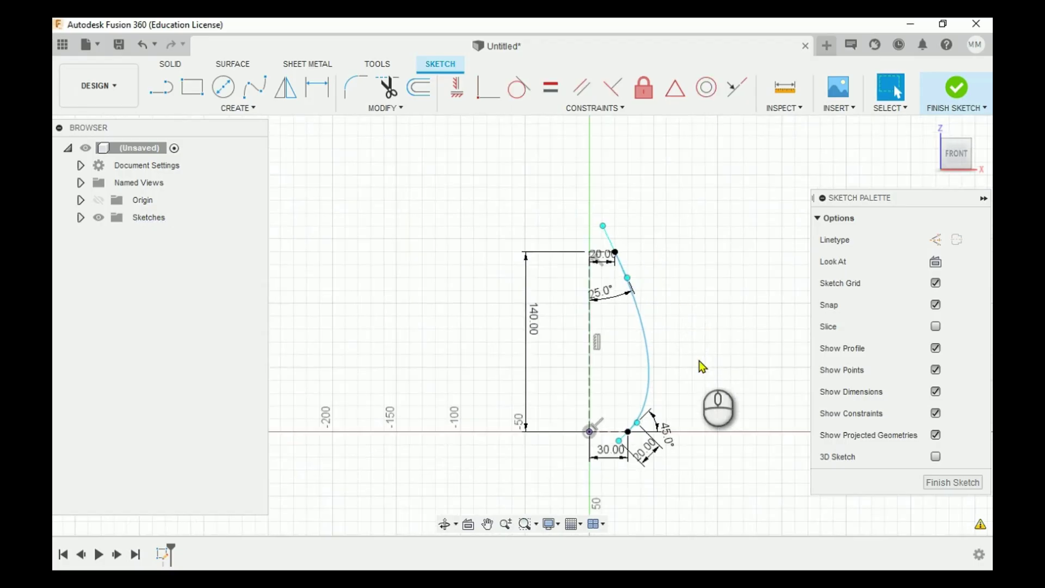
pyautogui.scroll(2, 695, 367)
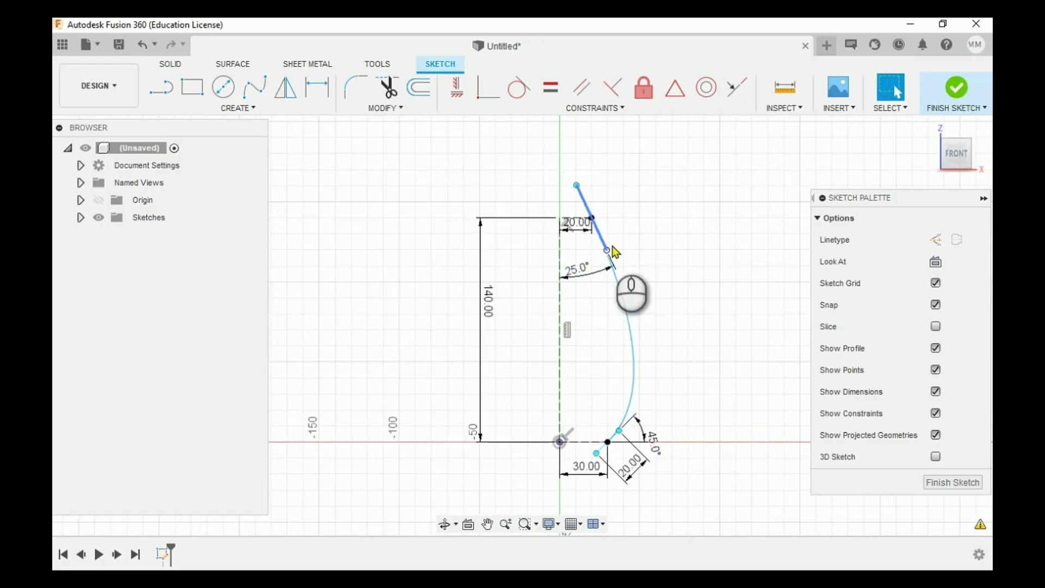
pyautogui.moveTo(609, 251)
pyautogui.mouseDown()
pyautogui.moveTo(602, 240)
pyautogui.moveTo(602, 254)
pyautogui.moveTo(640, 280)
pyautogui.moveTo(645, 299)
pyautogui.mouseUp()
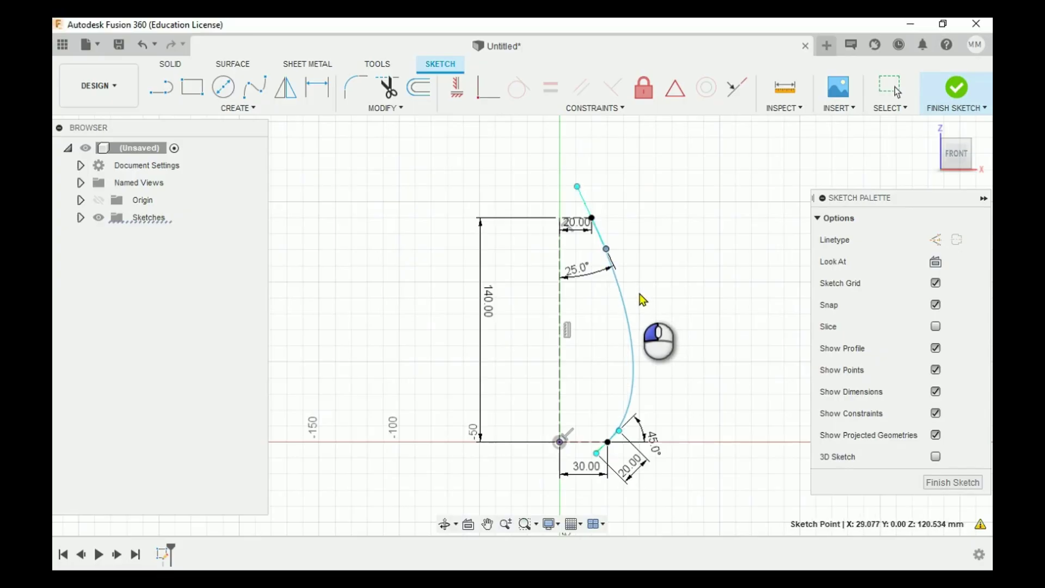
pyautogui.click(679, 285)
pyautogui.scroll(-2, 686, 312)
pyautogui.scroll(1, 660, 433)
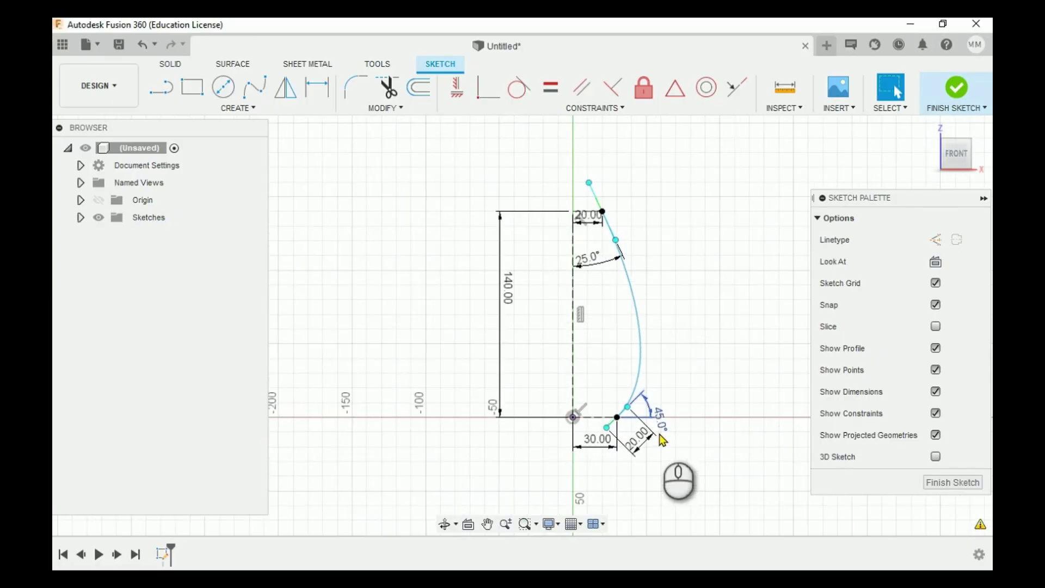
pyautogui.click(716, 259)
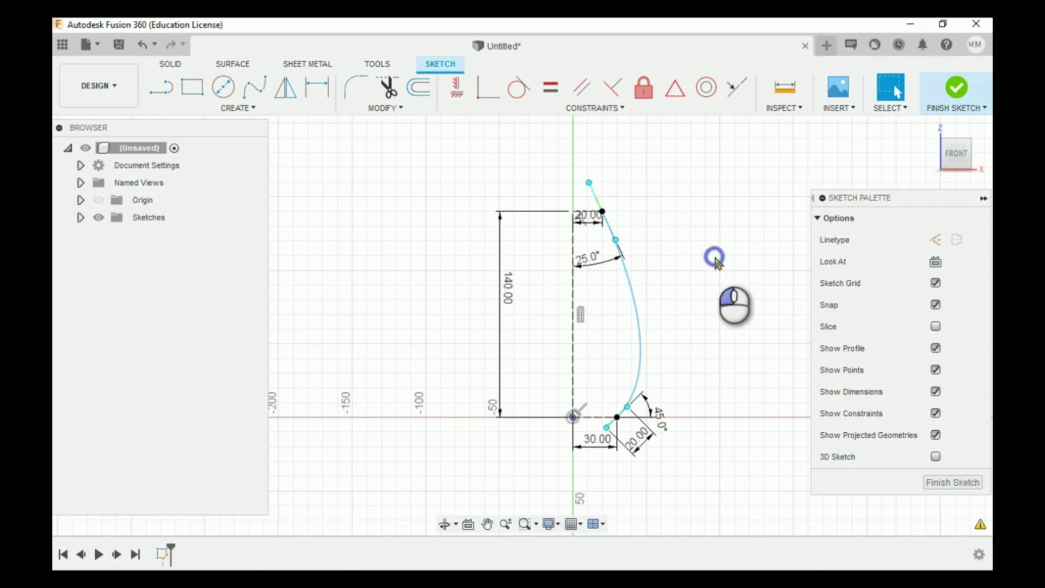
pyautogui.click(956, 98)
pyautogui.scroll(-3, 708, 376)
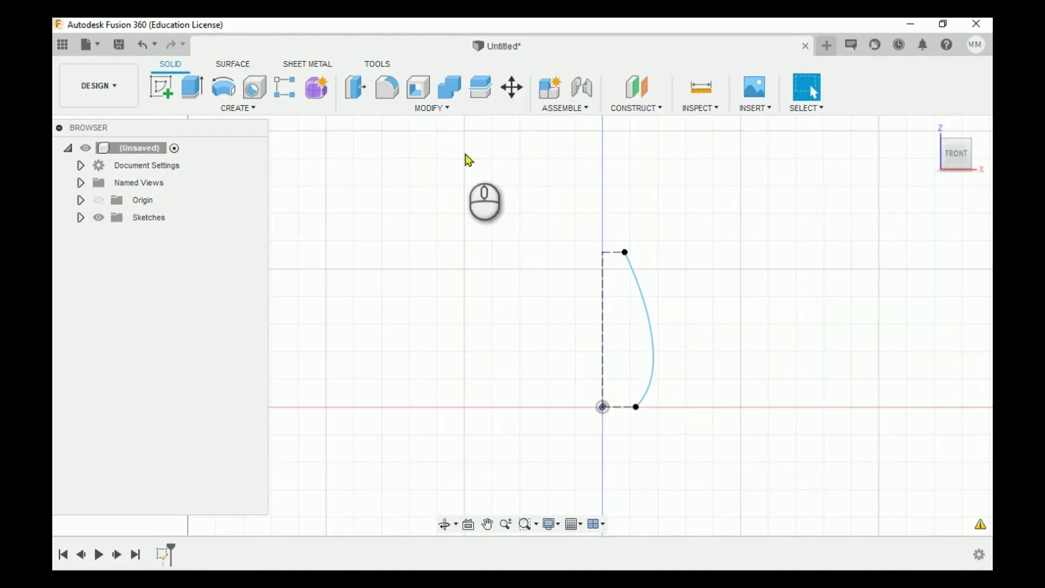
# Set up a surface Revolve of the spline profile about the 140 mm vertical construction line.
pyautogui.click(238, 64)
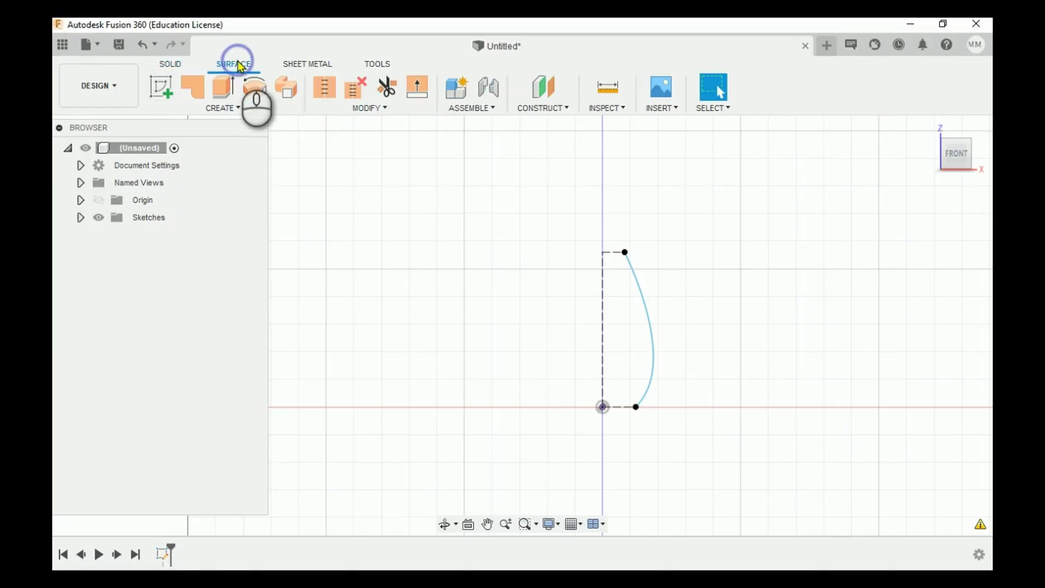
pyautogui.click(257, 97)
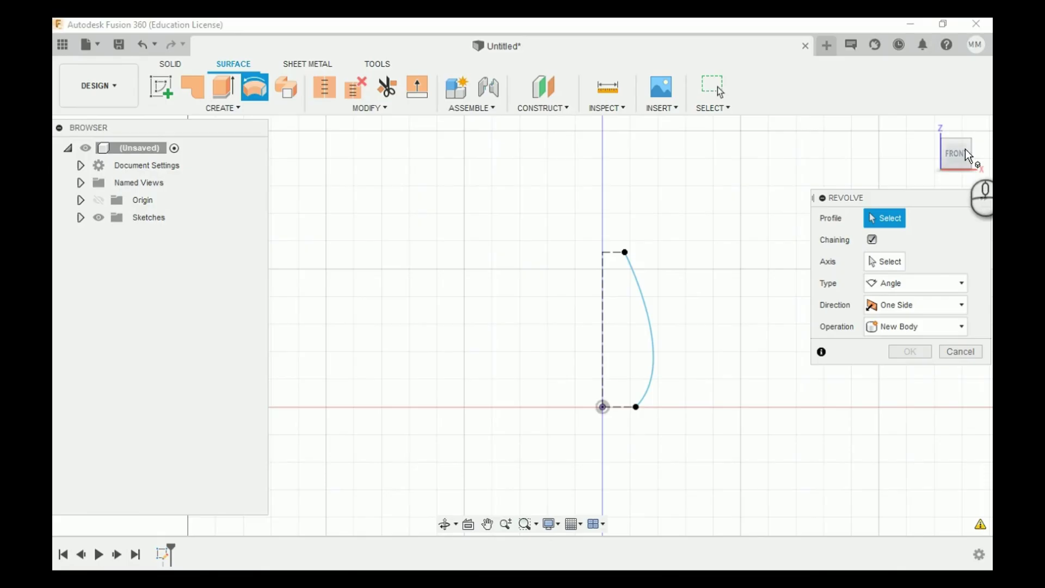
pyautogui.moveTo(950, 156); pyautogui.dragTo(901, 195)
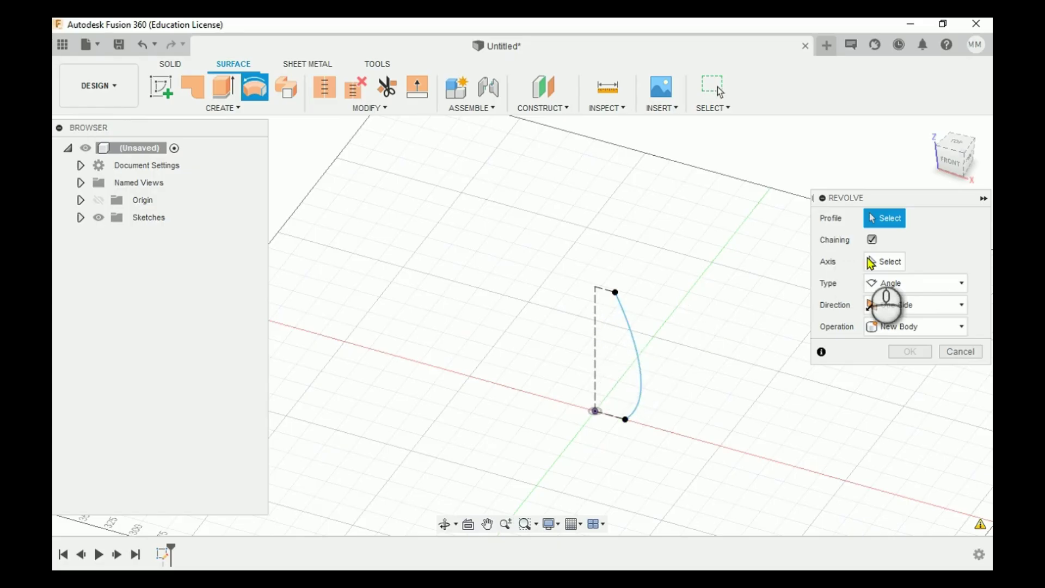
pyautogui.click(885, 262)
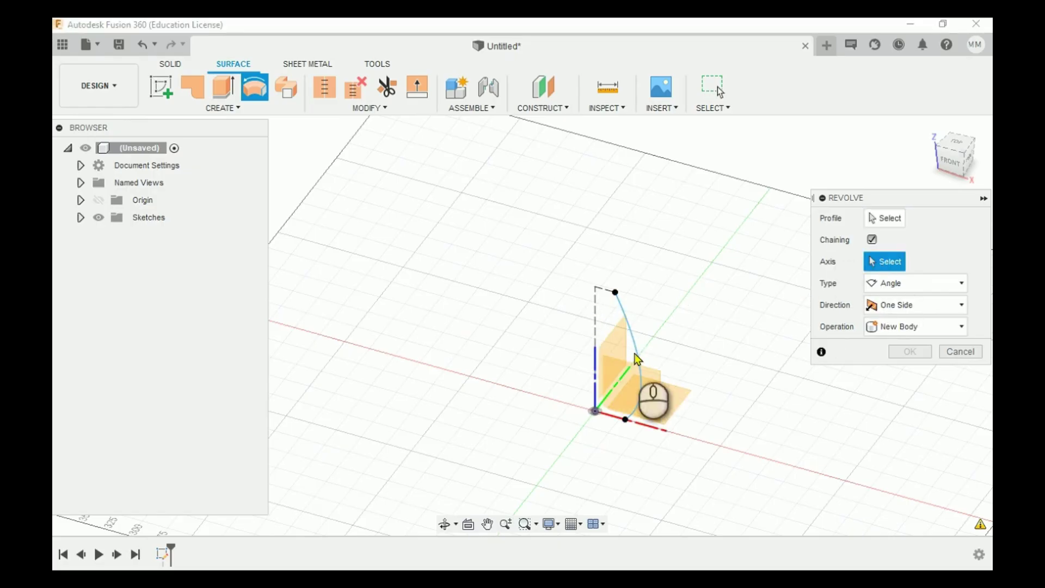
pyautogui.click(596, 319)
pyautogui.scroll(3, 597, 395)
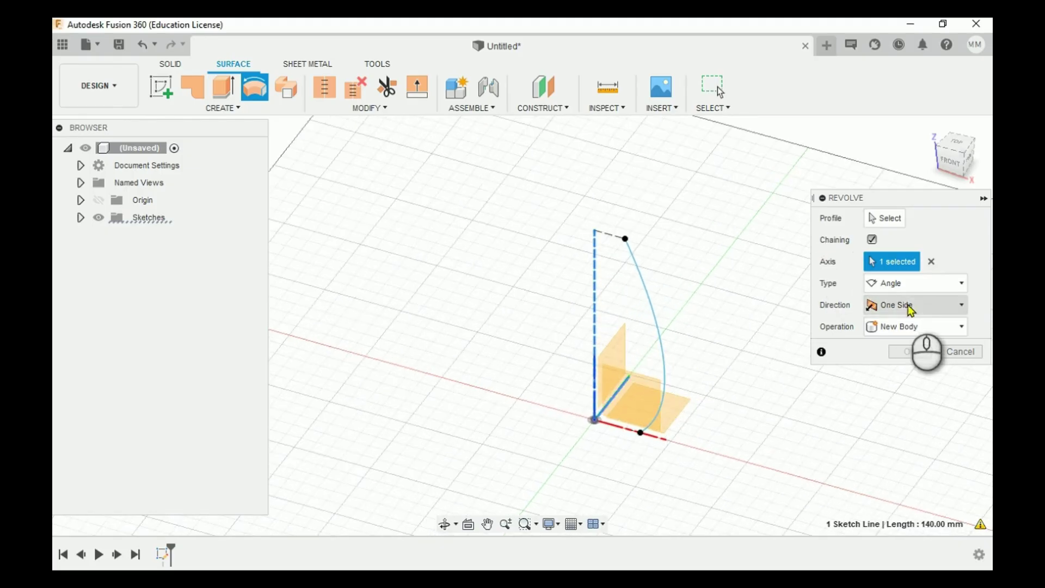
pyautogui.click(885, 218)
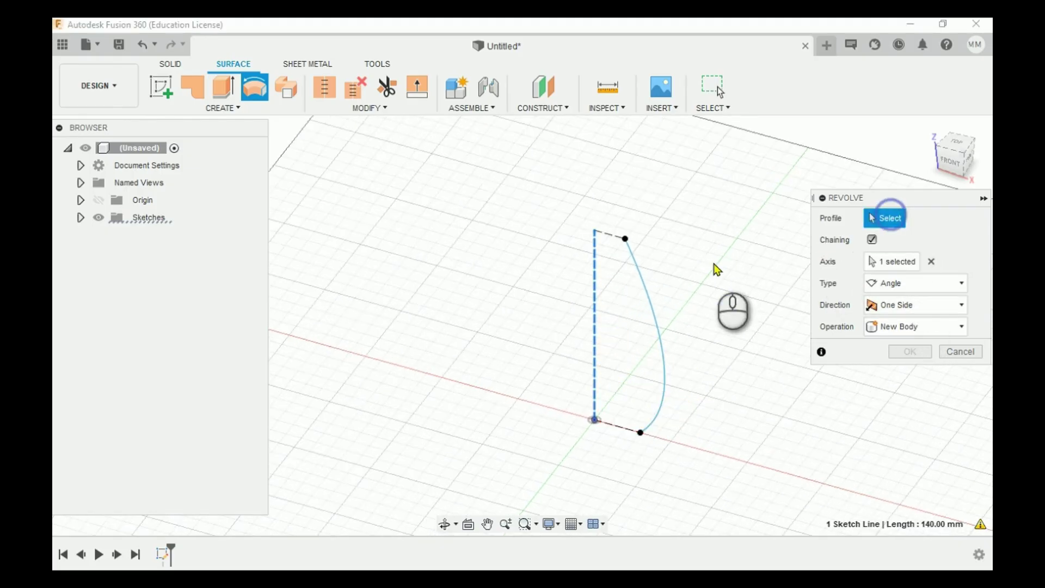
pyautogui.click(658, 323)
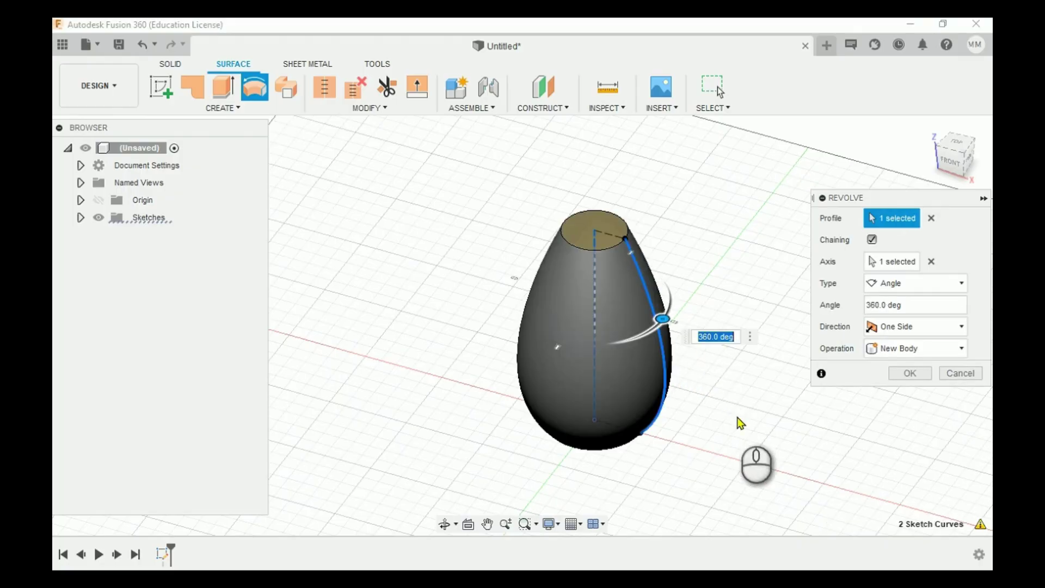
# Set the revolve angle to -15 degrees and create the narrow surface strip as a new body.
pyautogui.write('15')
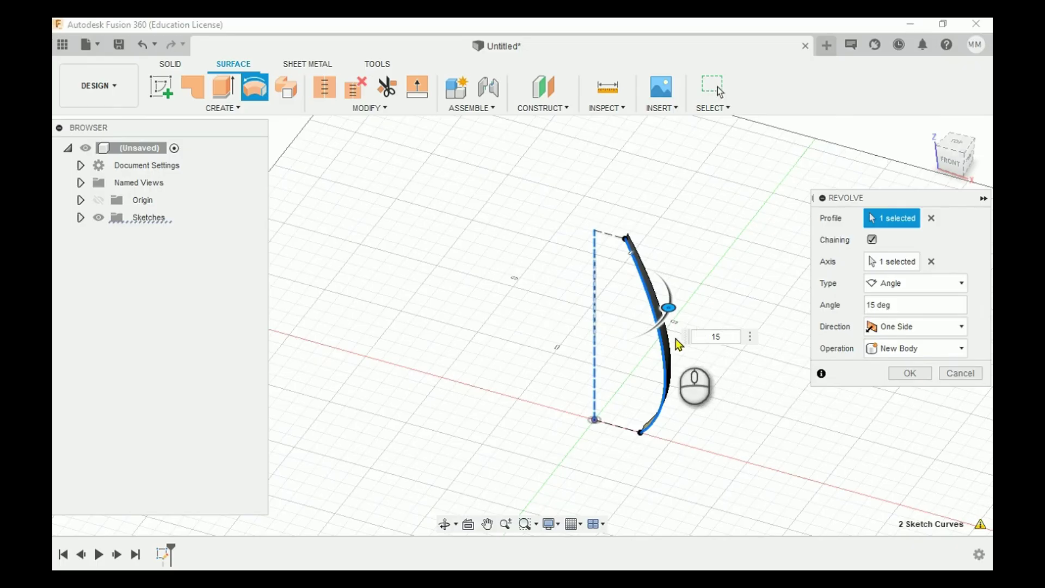
pyautogui.scroll(3, 678, 341)
pyautogui.moveTo(944, 181); pyautogui.dragTo(928, 206)
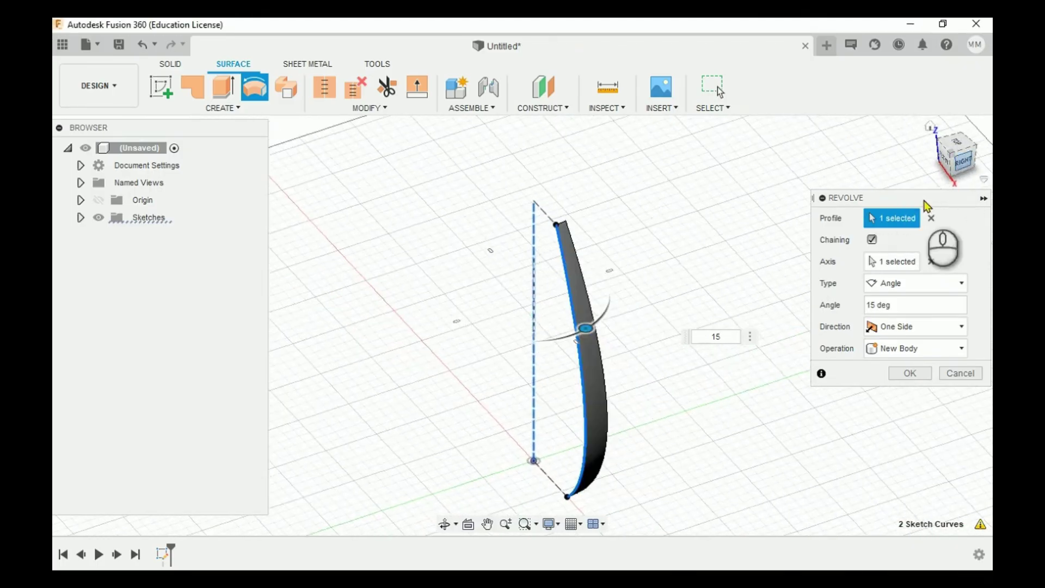
pyautogui.click(716, 336)
pyautogui.write('-15')
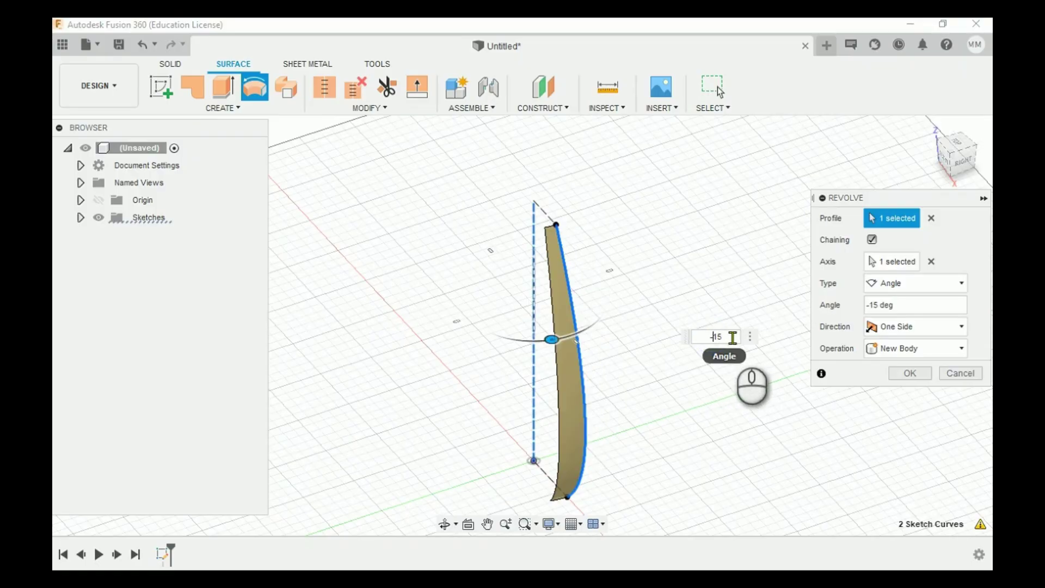
pyautogui.scroll(2, 599, 473)
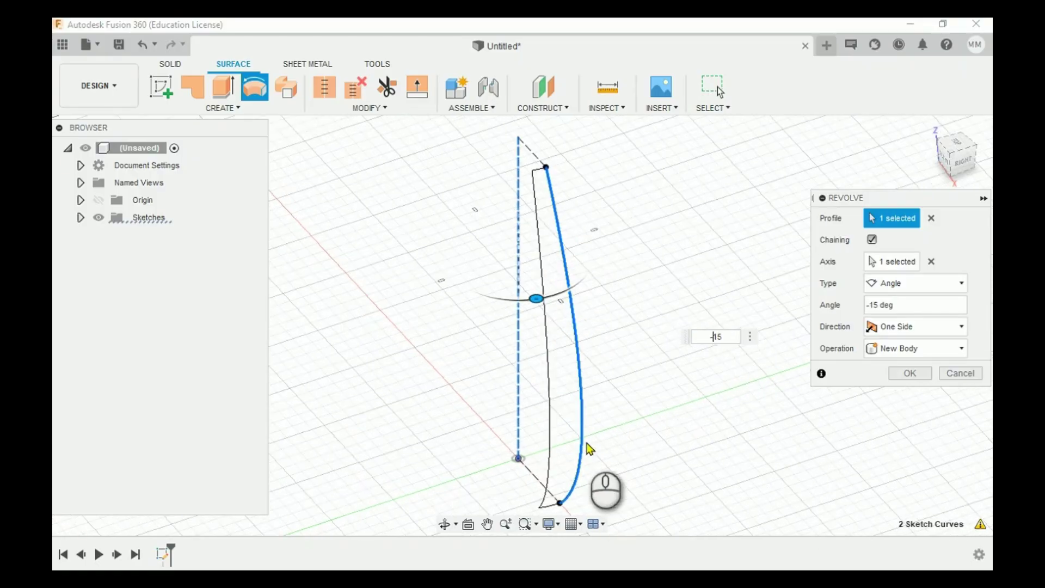
pyautogui.click(908, 374)
pyautogui.scroll(-2, 809, 400)
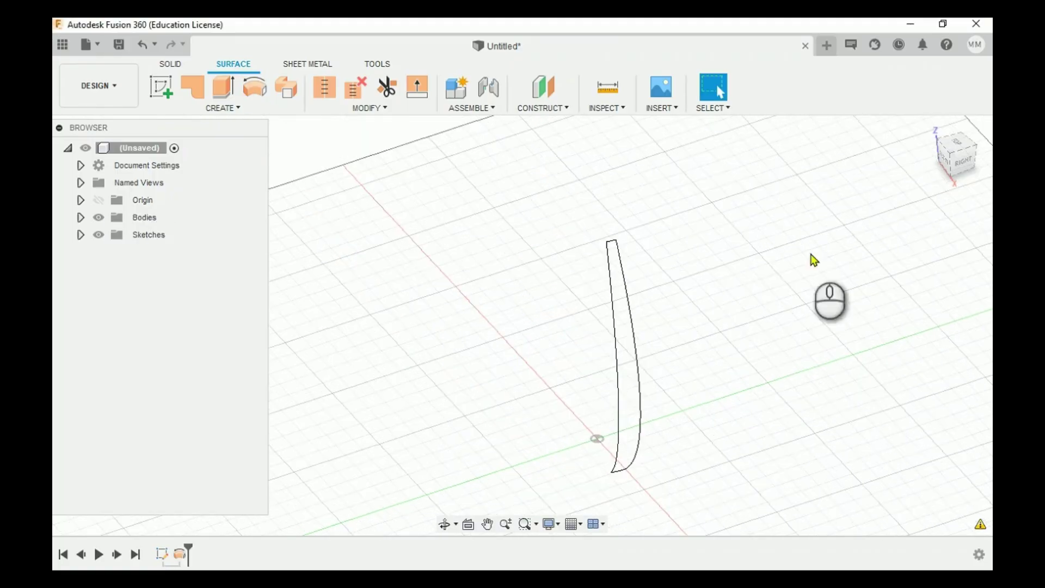
# Start a new sketch on the vertical origin plane facing the right view, behind the revolved strip.
pyautogui.moveTo(961, 161)
pyautogui.mouseDown()
pyautogui.moveTo(918, 145)
pyautogui.moveTo(925, 128)
pyautogui.moveTo(951, 169)
pyautogui.mouseUp()
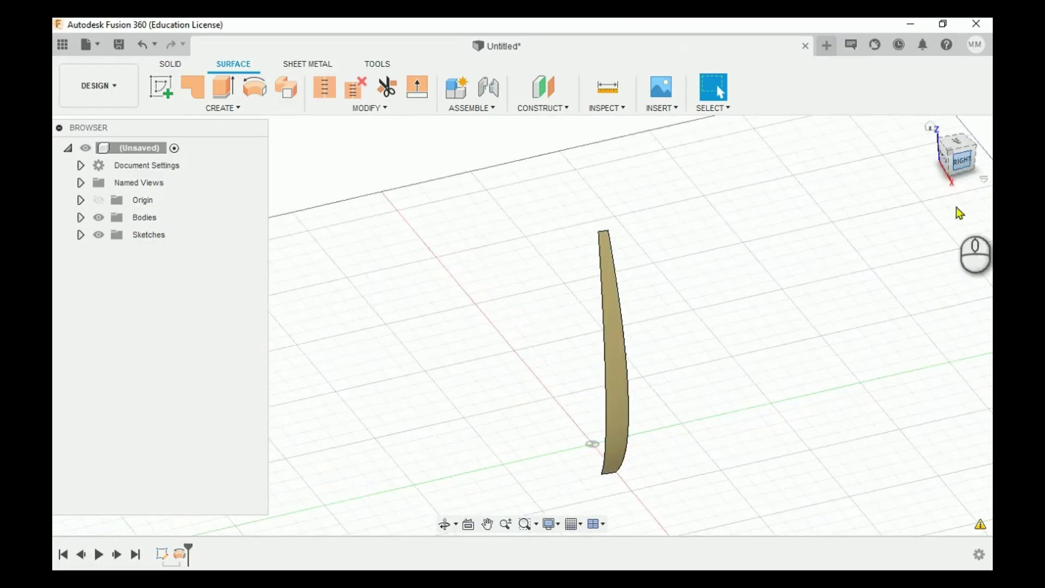
pyautogui.click(163, 90)
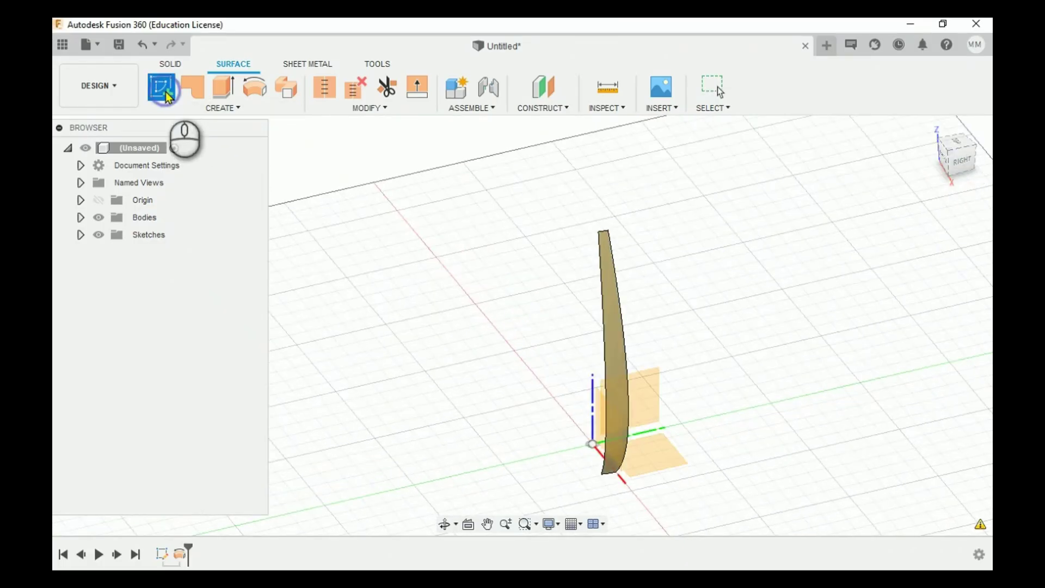
pyautogui.click(644, 392)
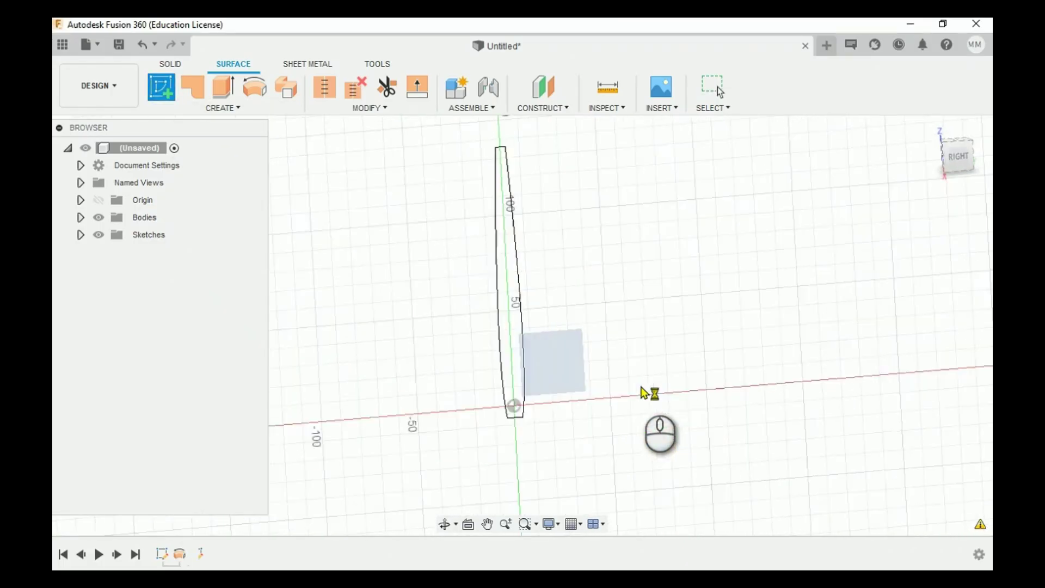
pyautogui.scroll(-3, 471, 438)
pyautogui.scroll(3, 446, 277)
pyautogui.scroll(2, 463, 326)
pyautogui.scroll(1, 464, 470)
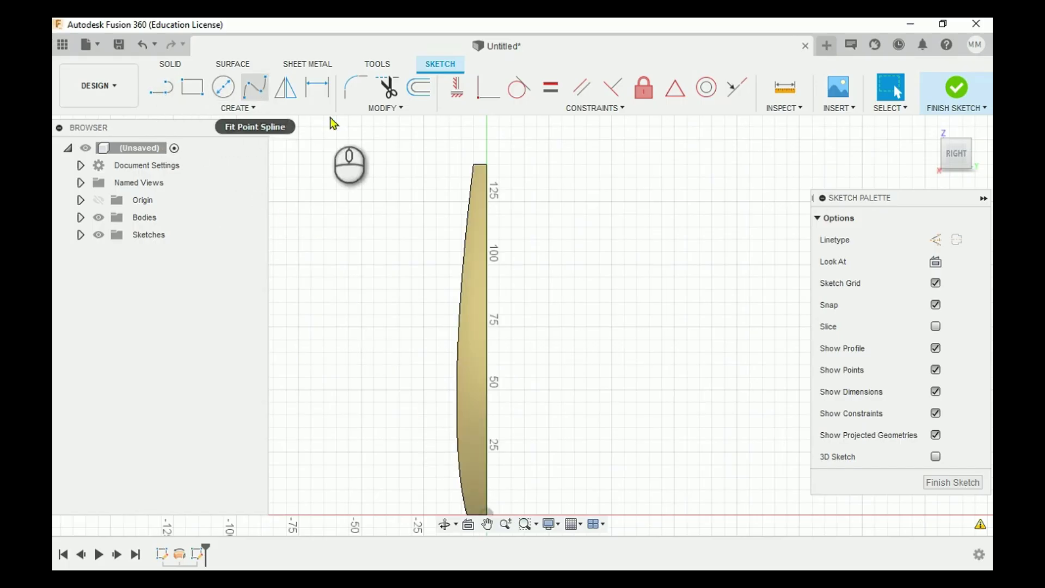
pyautogui.moveTo(610, 319); pyautogui.dragTo(636, 287, button='middle')
# Begin a wavy fit point spline just above the strip's lower edge, alternating its points between both long edges up the lower half.
pyautogui.click(253, 90)
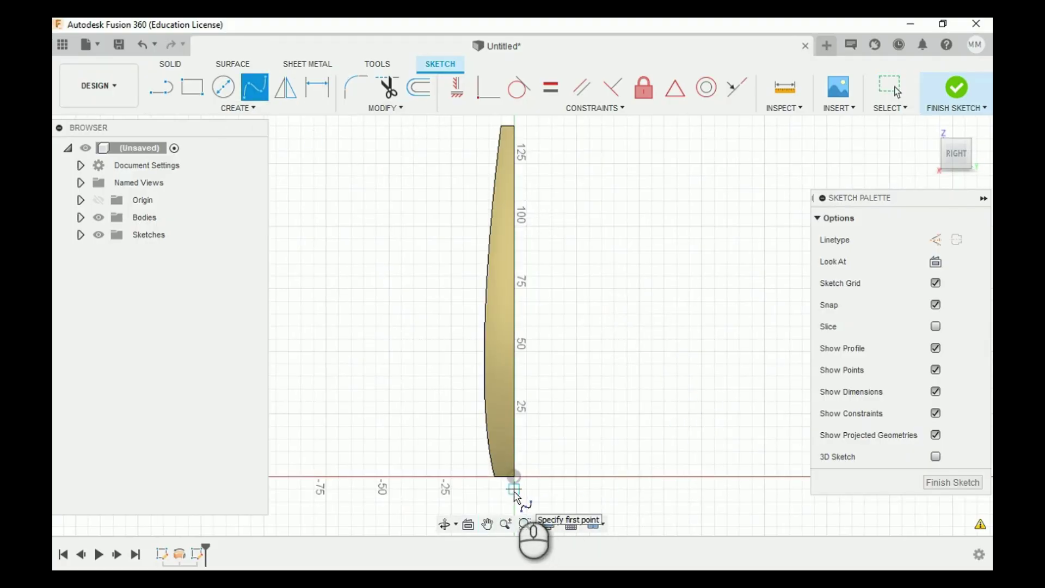
pyautogui.scroll(4, 515, 492)
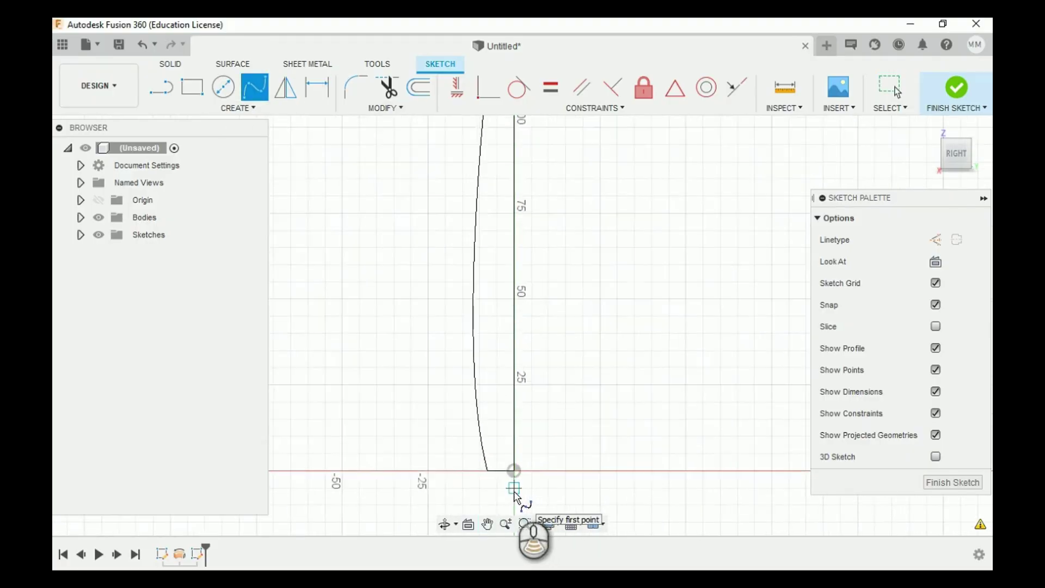
pyautogui.click(501, 458)
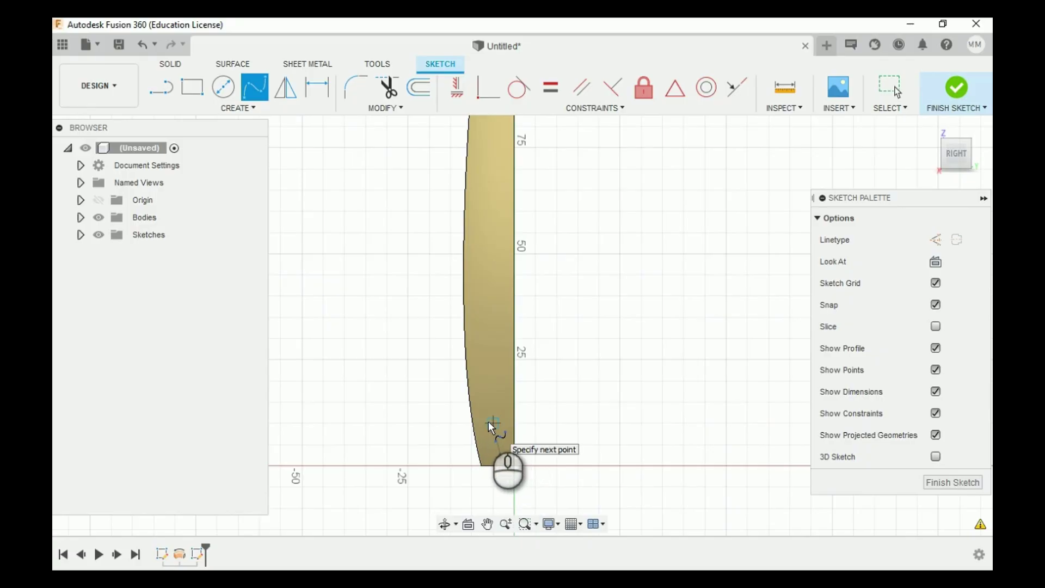
pyautogui.click(493, 423)
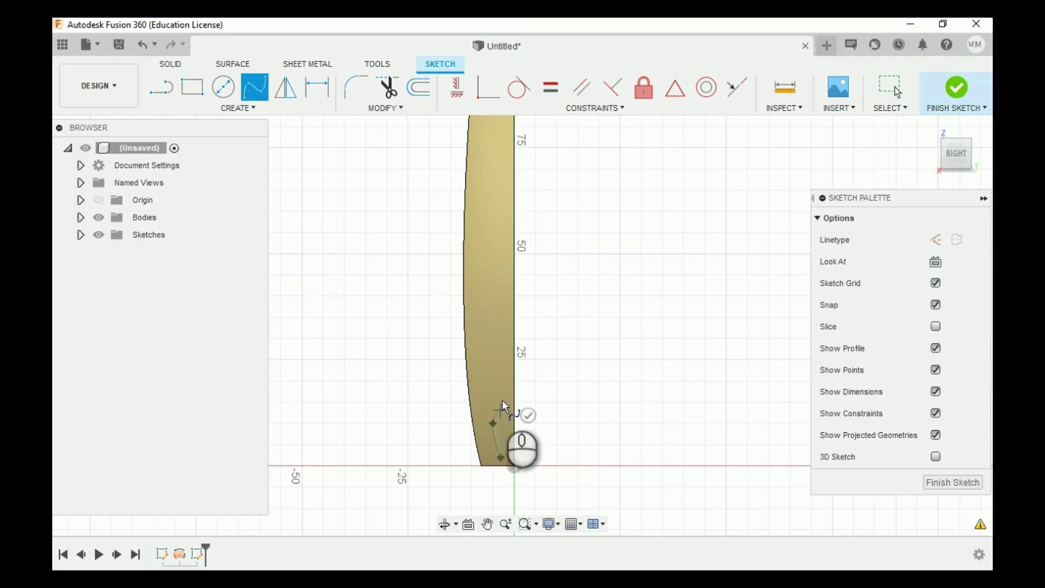
pyautogui.click(508, 373)
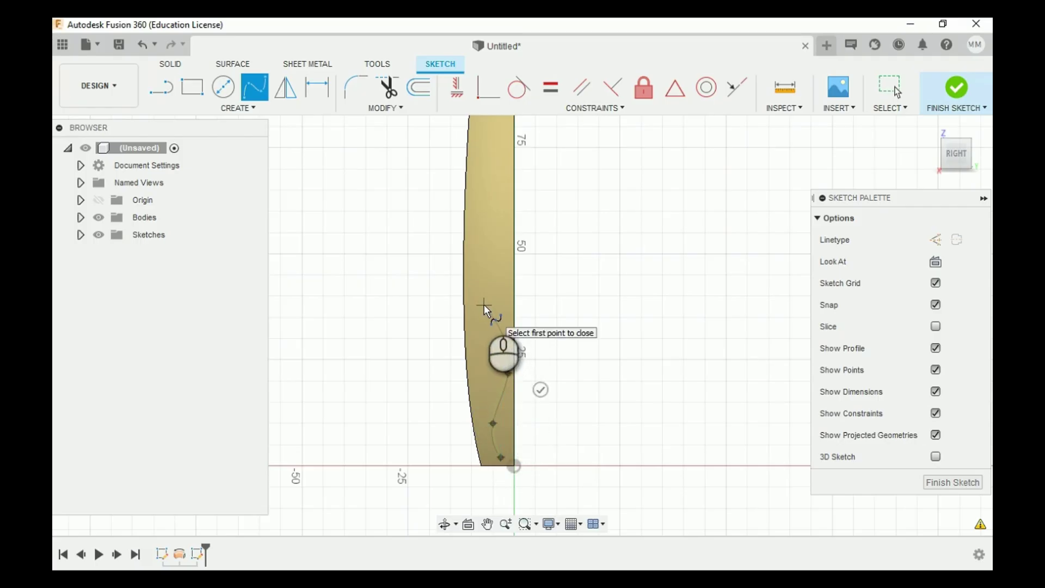
pyautogui.click(485, 305)
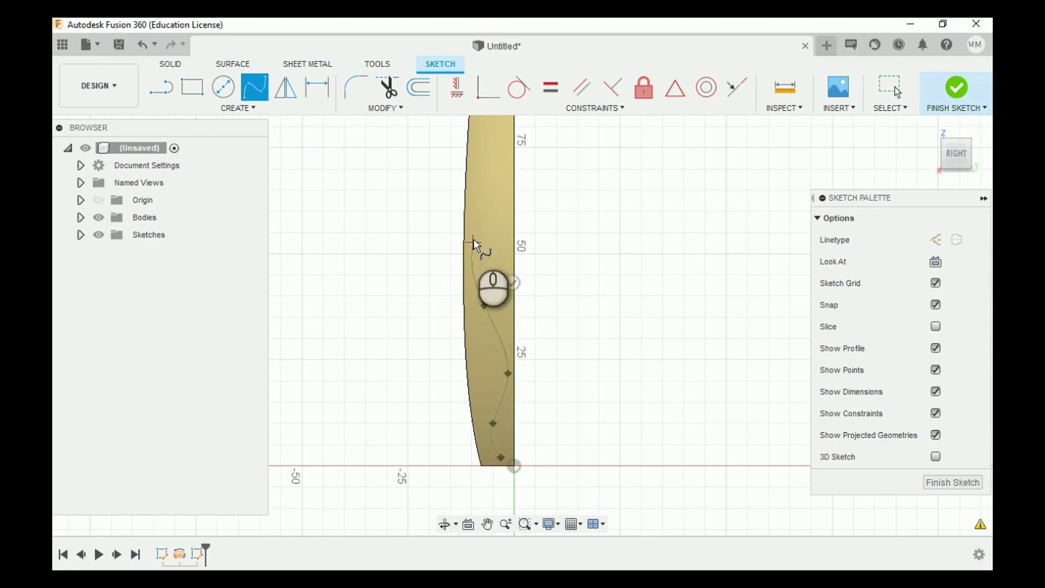
pyautogui.click(508, 192)
pyautogui.scroll(-2, 508, 192)
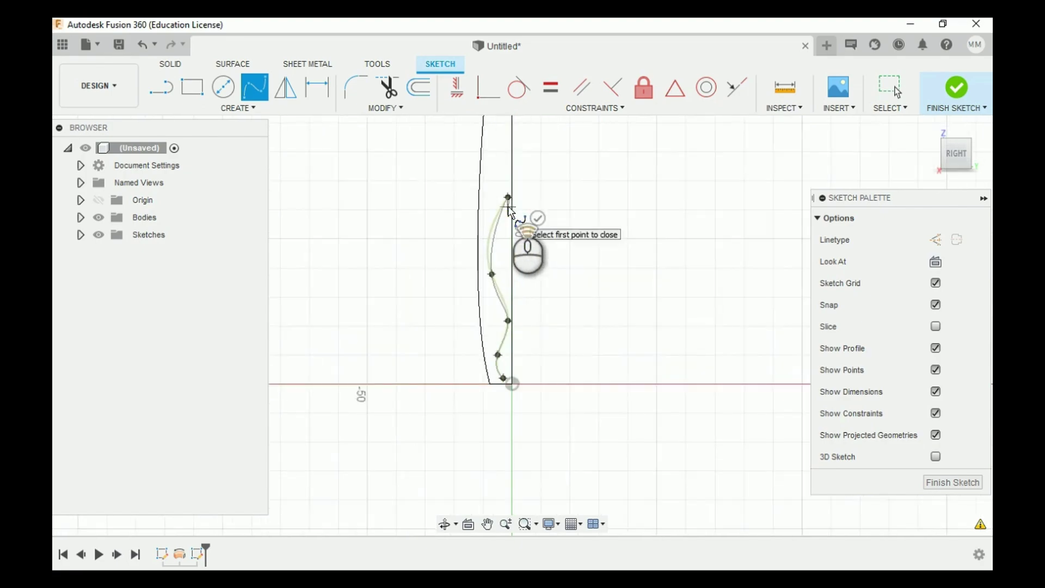
pyautogui.click(496, 146)
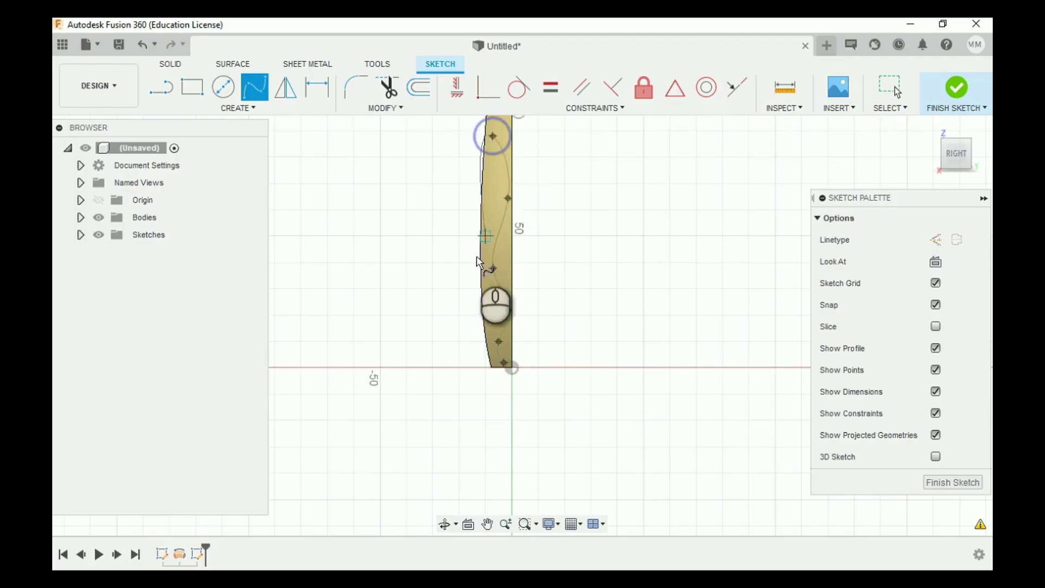
# Continue the wavy spline through alternating points up the strip's upper half, ending it slightly above the upper edge.
pyautogui.scroll(-3, 492, 283)
pyautogui.moveTo(535, 274)
pyautogui.mouseDown(button='middle')
pyautogui.moveTo(549, 350)
pyautogui.moveTo(522, 305)
pyautogui.mouseUp(button='middle')
pyautogui.scroll(4, 520, 302)
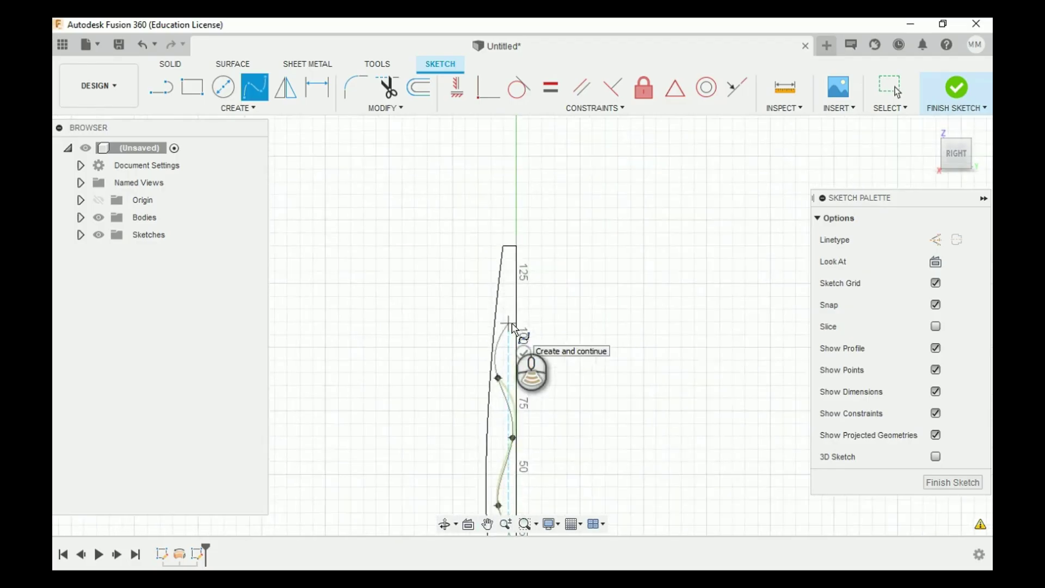
pyautogui.click(516, 313)
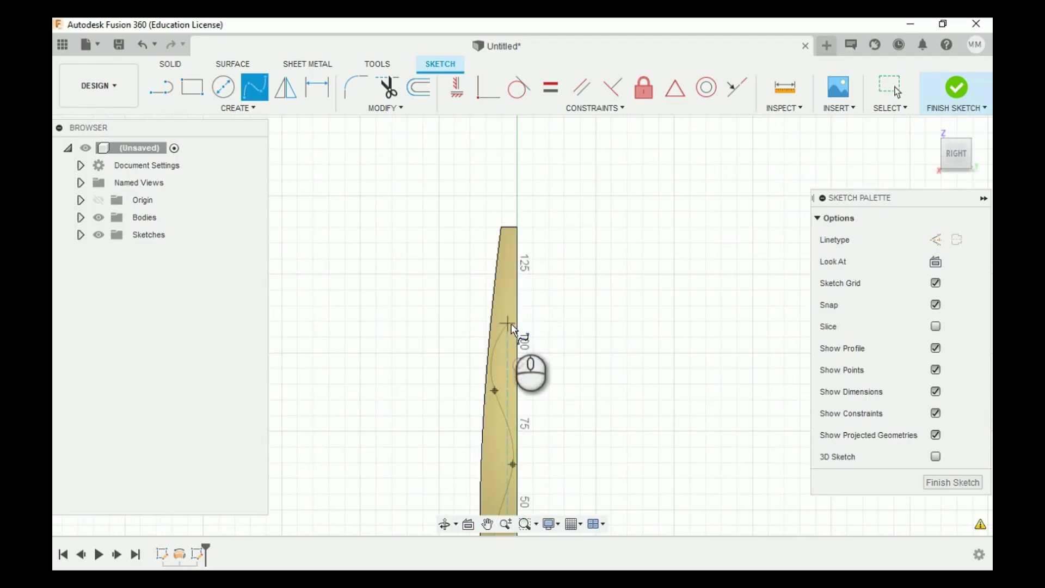
pyautogui.click(514, 329)
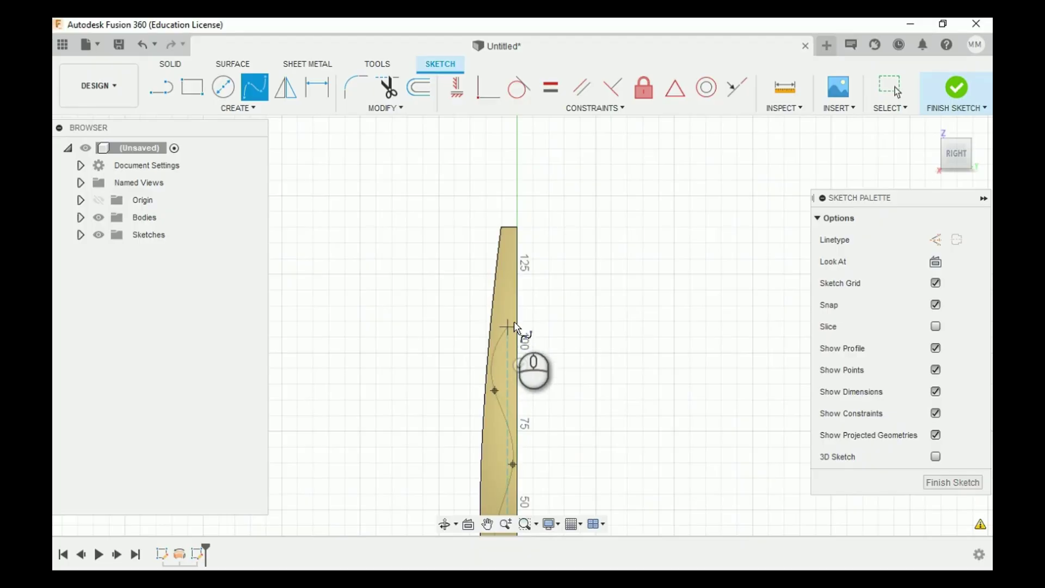
pyautogui.scroll(4, 510, 351)
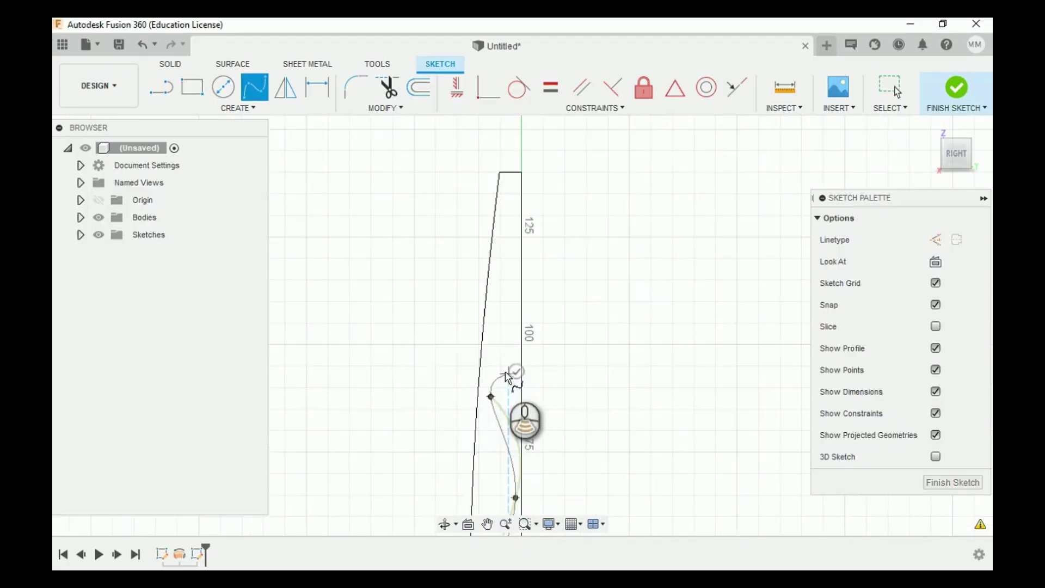
pyautogui.click(528, 256)
pyautogui.scroll(-4, 518, 223)
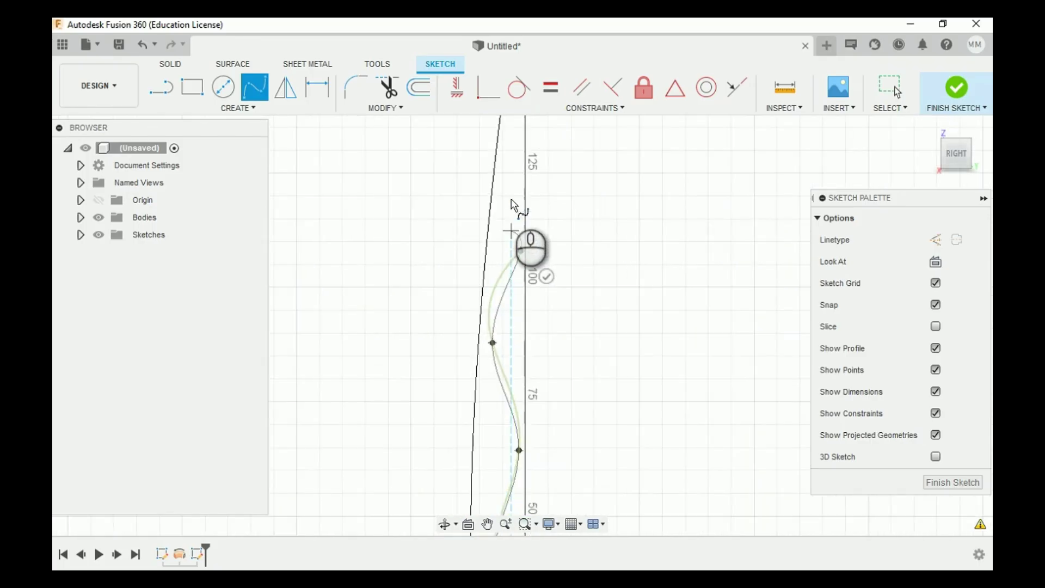
pyautogui.click(504, 155)
pyautogui.moveTo(485, 232); pyautogui.dragTo(490, 345, button='middle')
pyautogui.press('Escape')
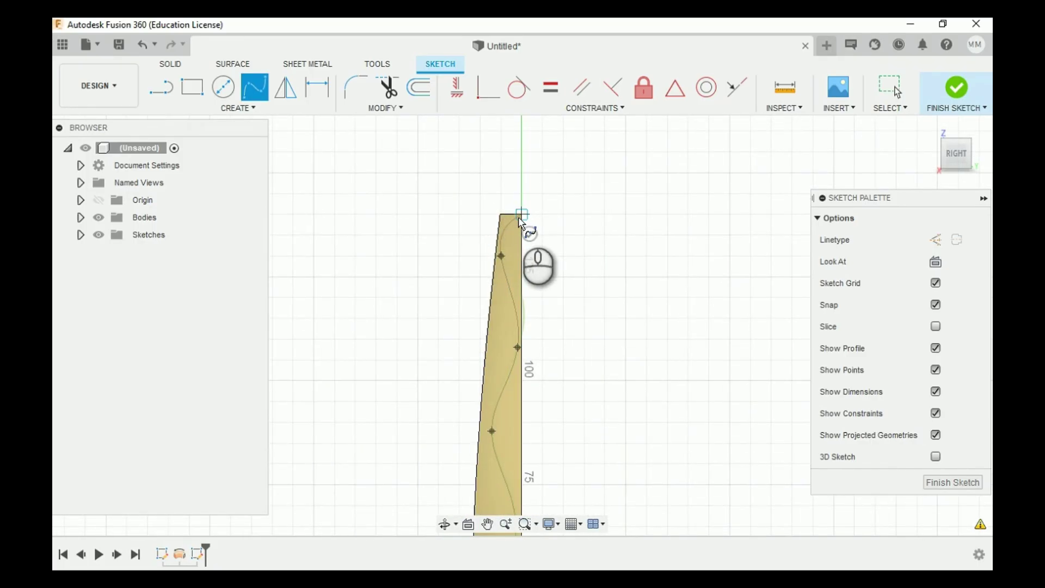
pyautogui.scroll(4, 520, 221)
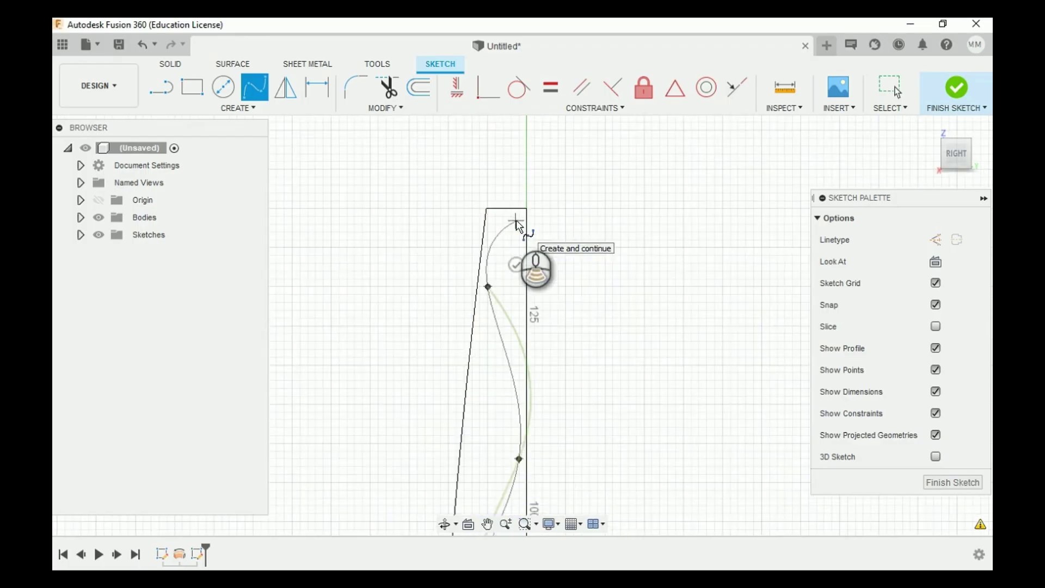
pyautogui.click(520, 209)
pyautogui.click(511, 189)
pyautogui.press('Escape')
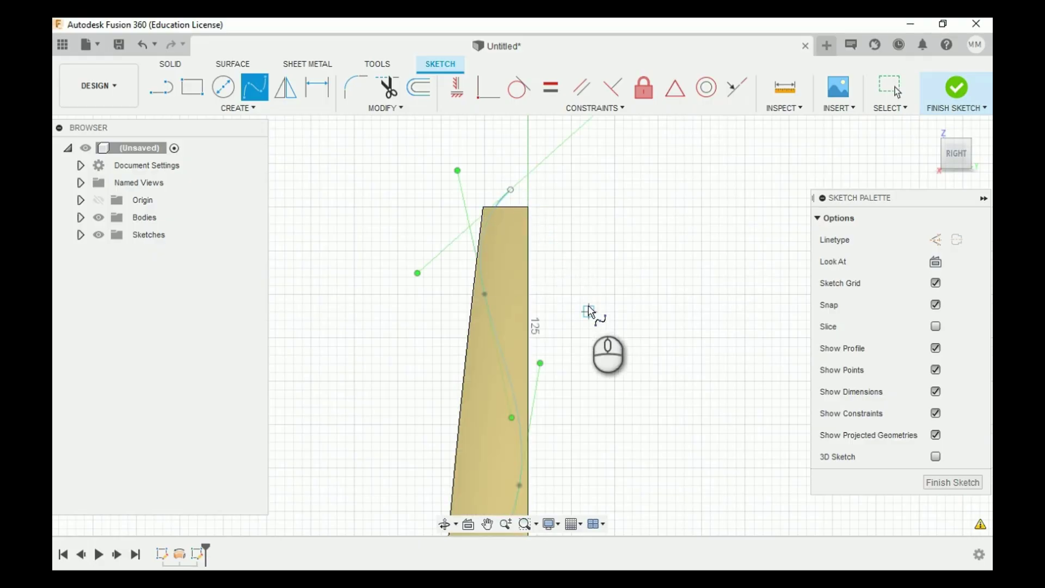
pyautogui.scroll(-2, 591, 308)
pyautogui.press('Escape')
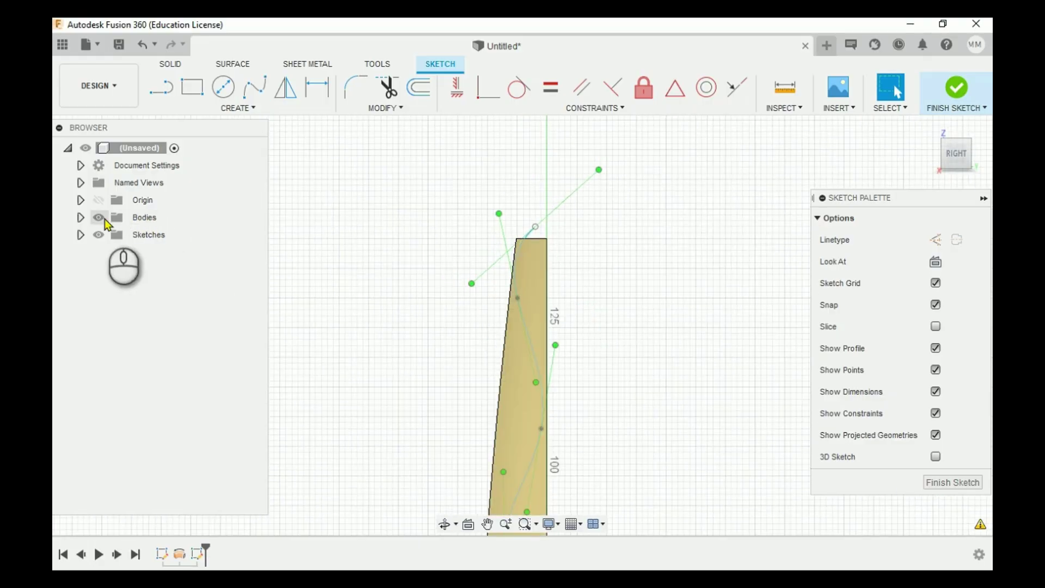
# Hide the bodies to examine the spline's shape, and show them again.
pyautogui.click(105, 220)
pyautogui.scroll(-1, 625, 284)
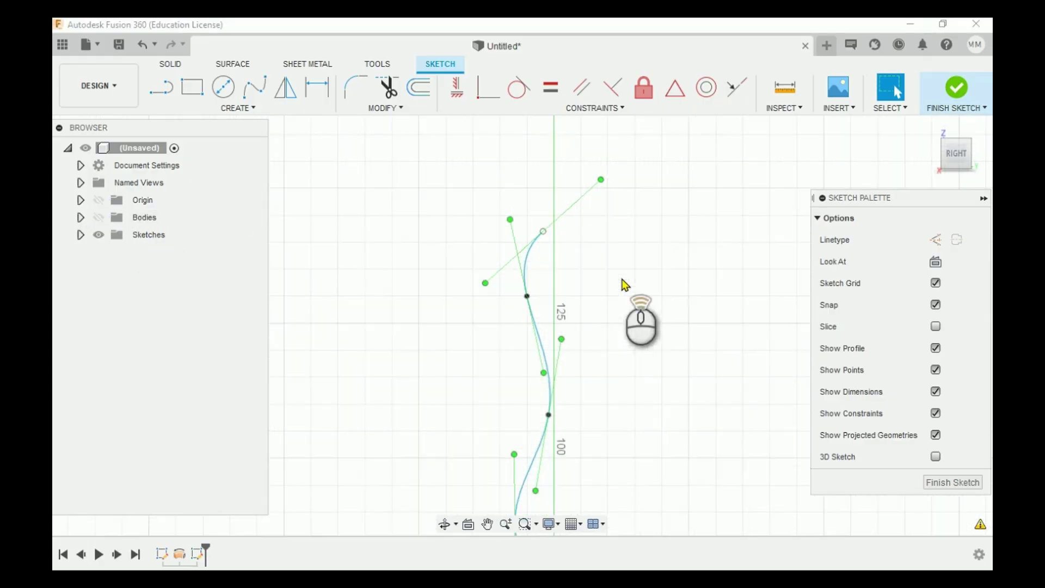
pyautogui.scroll(-2, 543, 304)
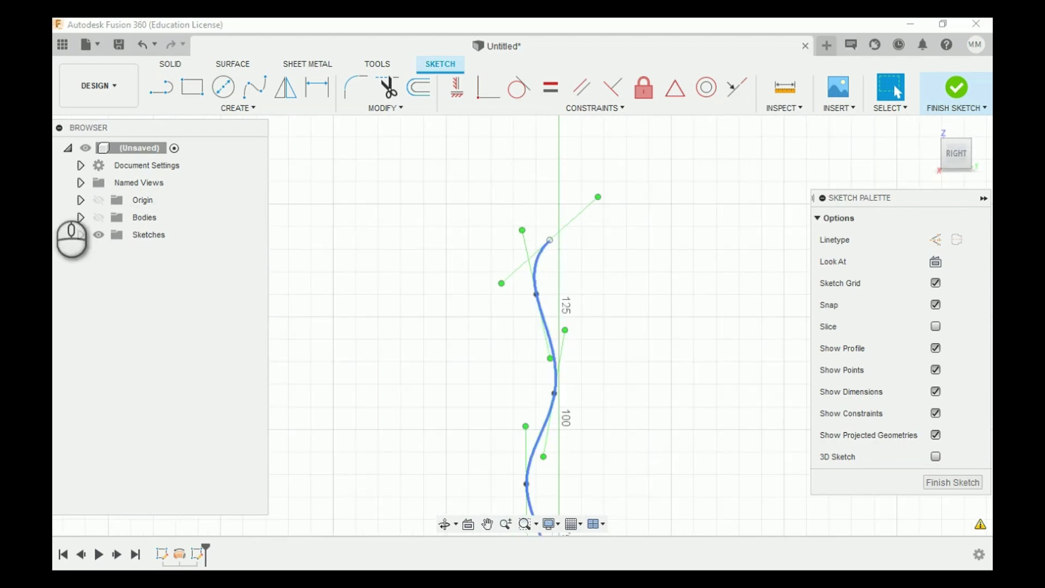
pyautogui.click(98, 218)
pyautogui.scroll(-2, 330, 163)
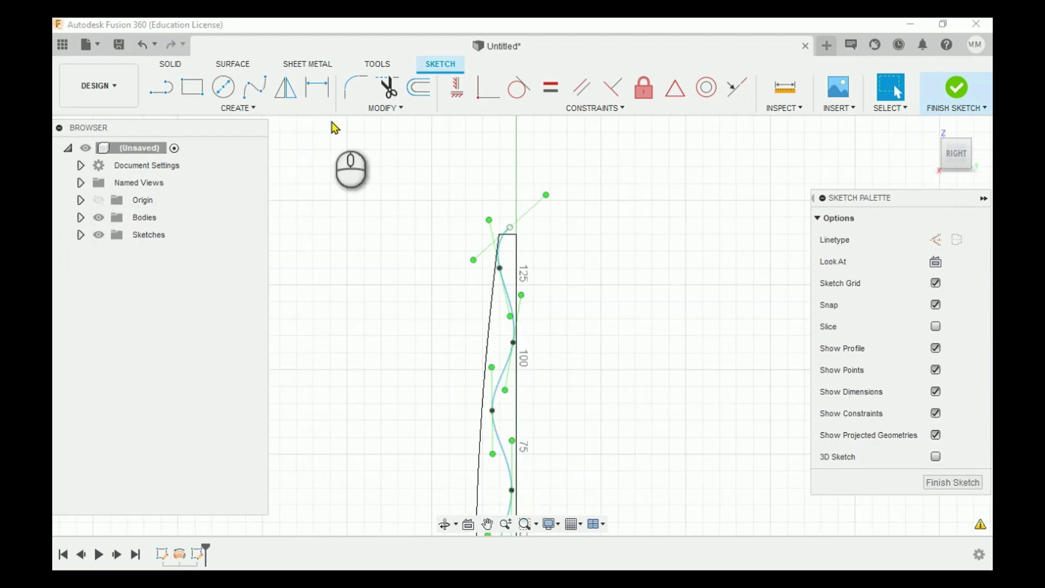
# Project the surface strip's outline edges into the sketch with the projection link on.
pyautogui.click(242, 104)
pyautogui.click(187, 363)
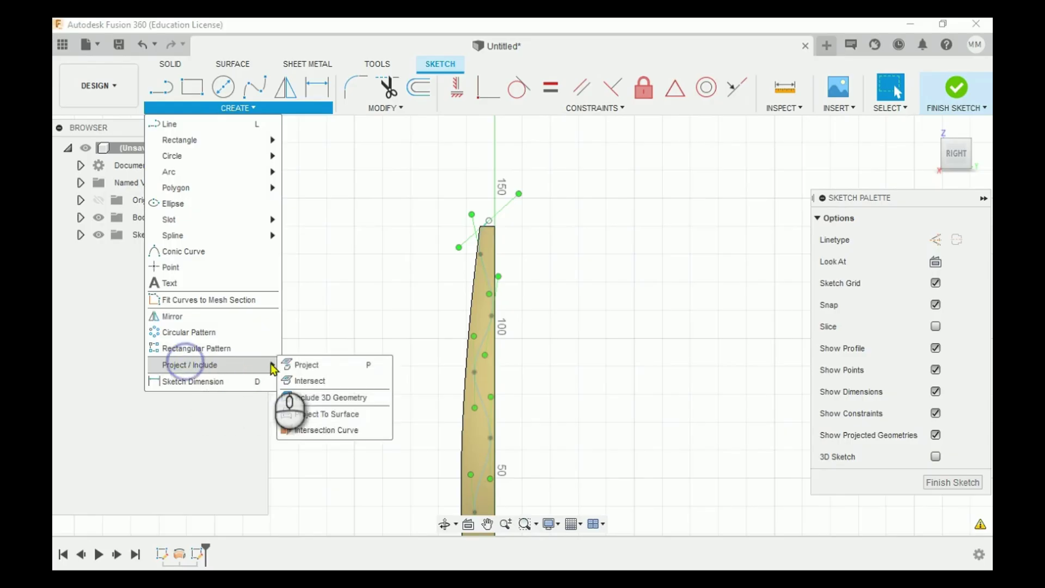
pyautogui.click(307, 363)
pyautogui.scroll(4, 495, 226)
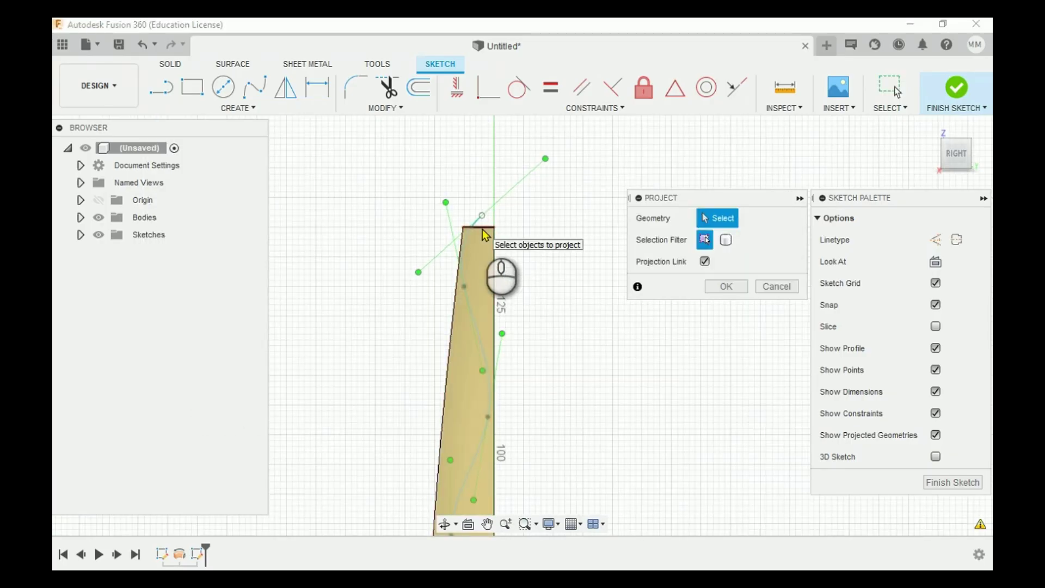
pyautogui.click(483, 230)
pyautogui.click(727, 287)
pyautogui.scroll(-2, 599, 244)
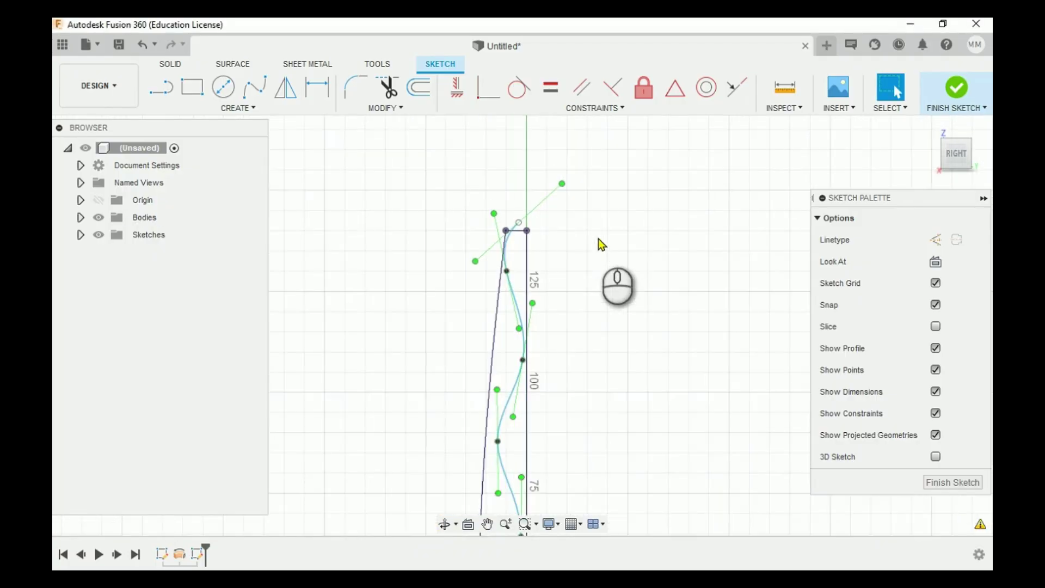
# Hide the bodies and make the spline's upper end point coincident with the projected upper edge.
pyautogui.click(99, 218)
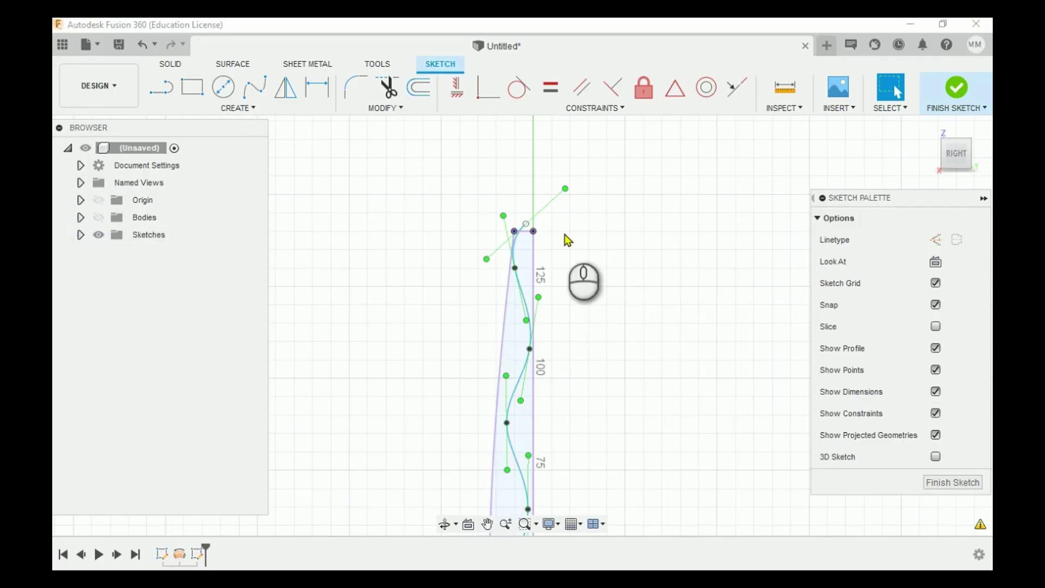
pyautogui.scroll(5, 539, 245)
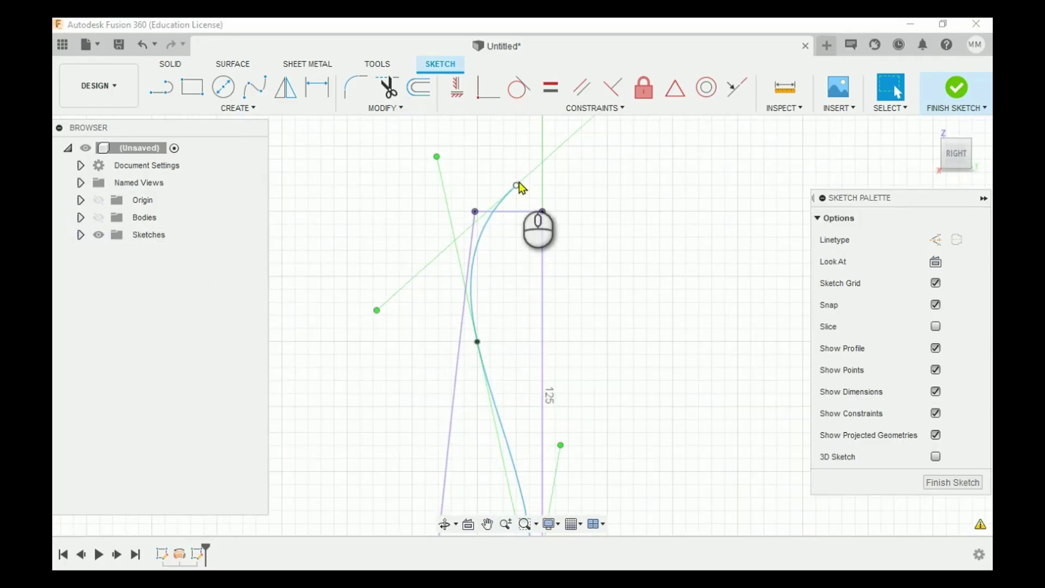
pyautogui.click(489, 87)
pyautogui.click(518, 185)
pyautogui.click(527, 213)
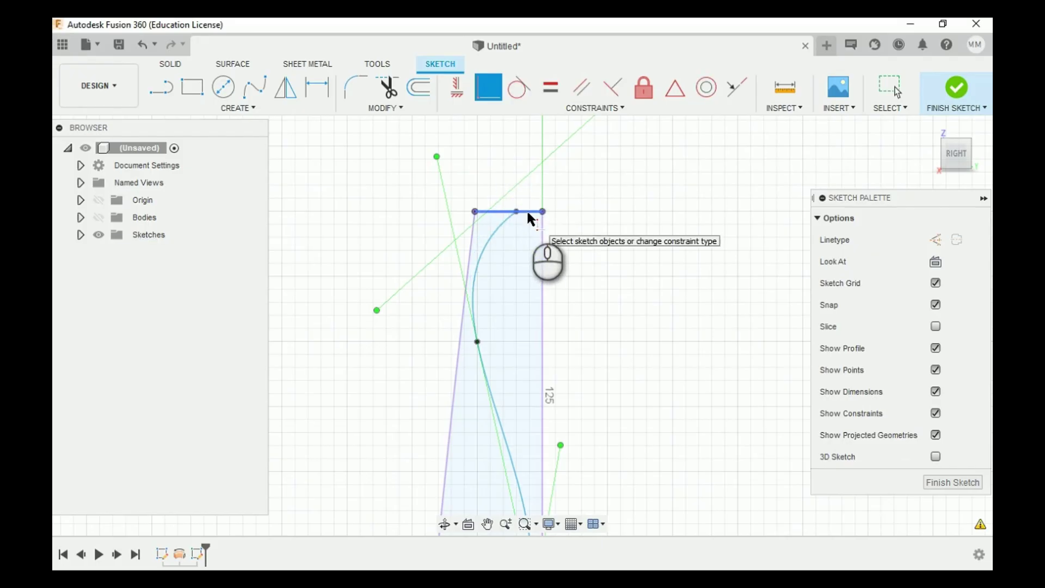
# Make the spline's lower end point coincident with the strip's projected lower edge.
pyautogui.scroll(-3, 580, 226)
pyautogui.moveTo(649, 466); pyautogui.dragTo(672, 115, button='middle')
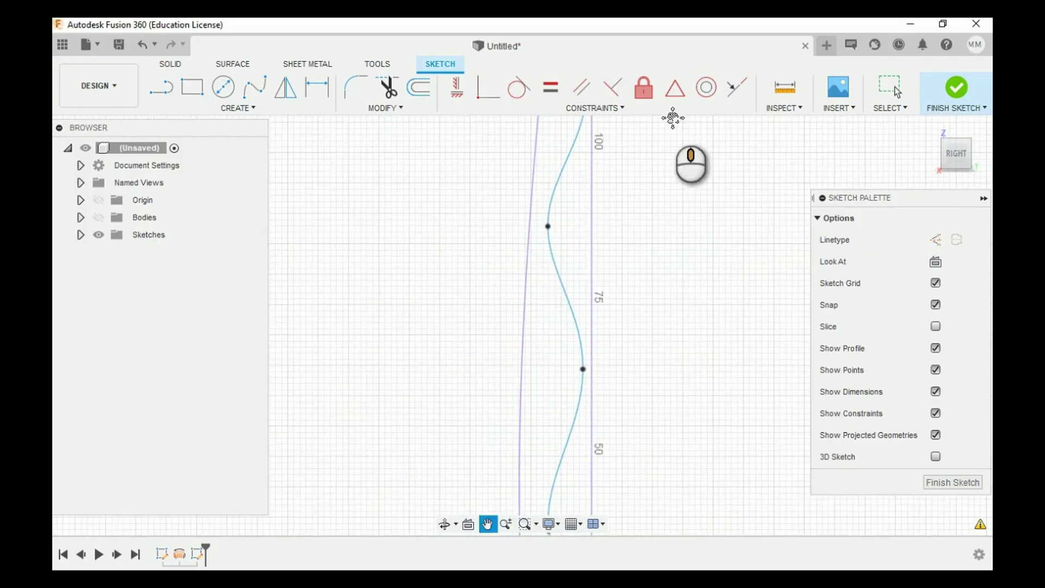
pyautogui.moveTo(667, 520); pyautogui.dragTo(662, 169, button='middle')
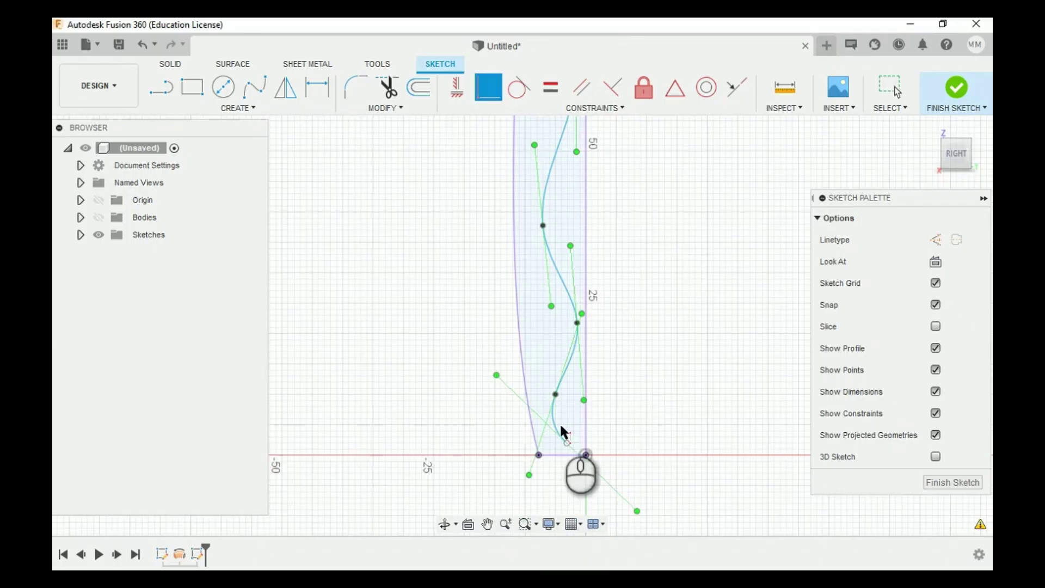
pyautogui.click(565, 444)
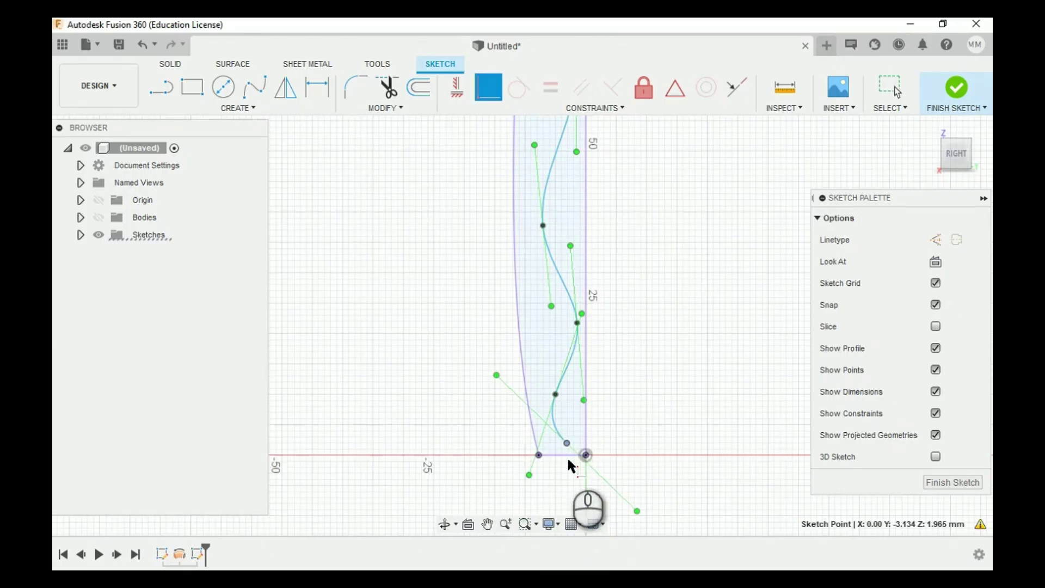
pyautogui.click(571, 456)
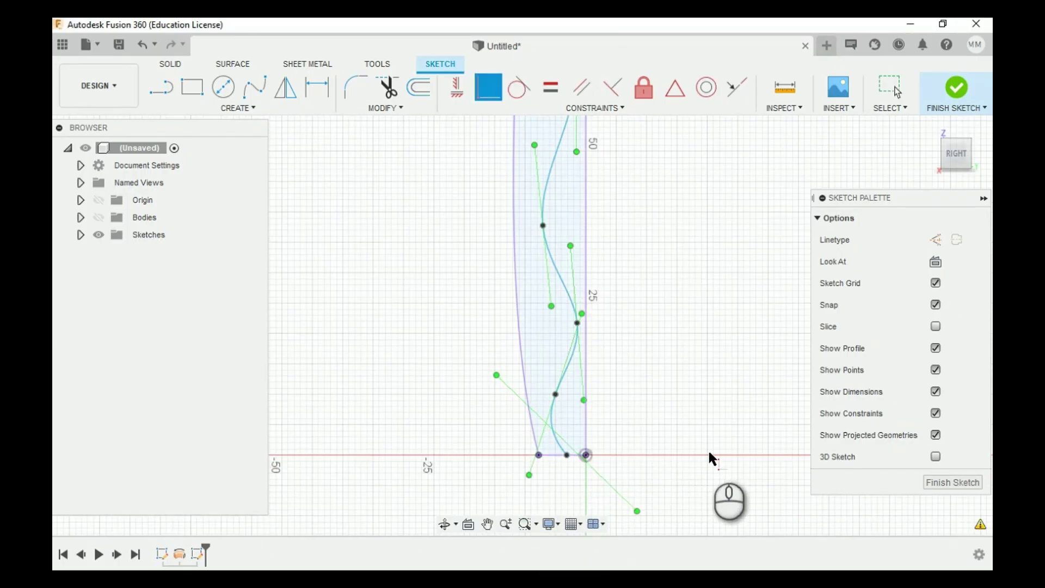
pyautogui.press('Escape')
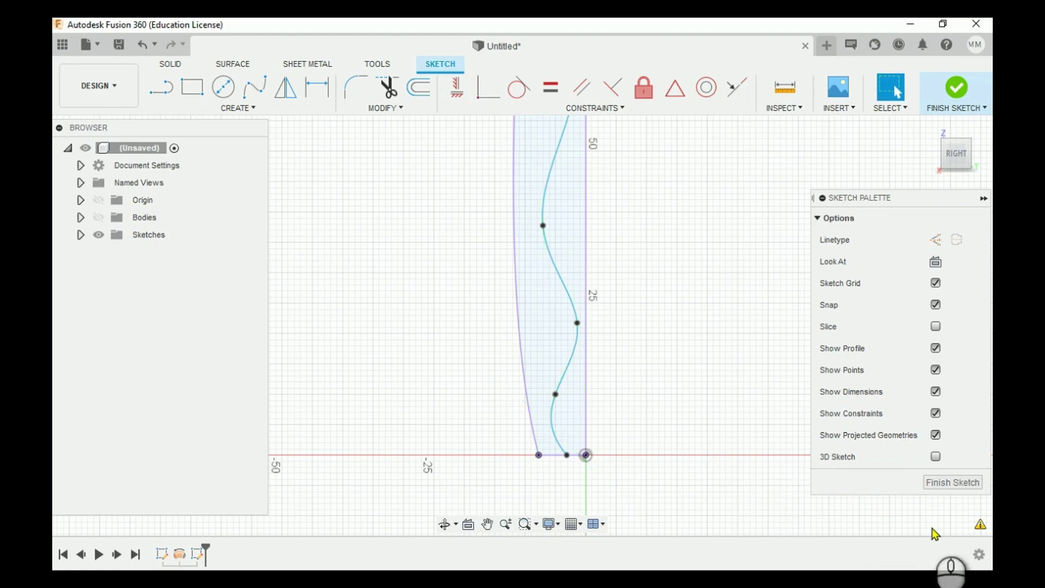
pyautogui.click(980, 525)
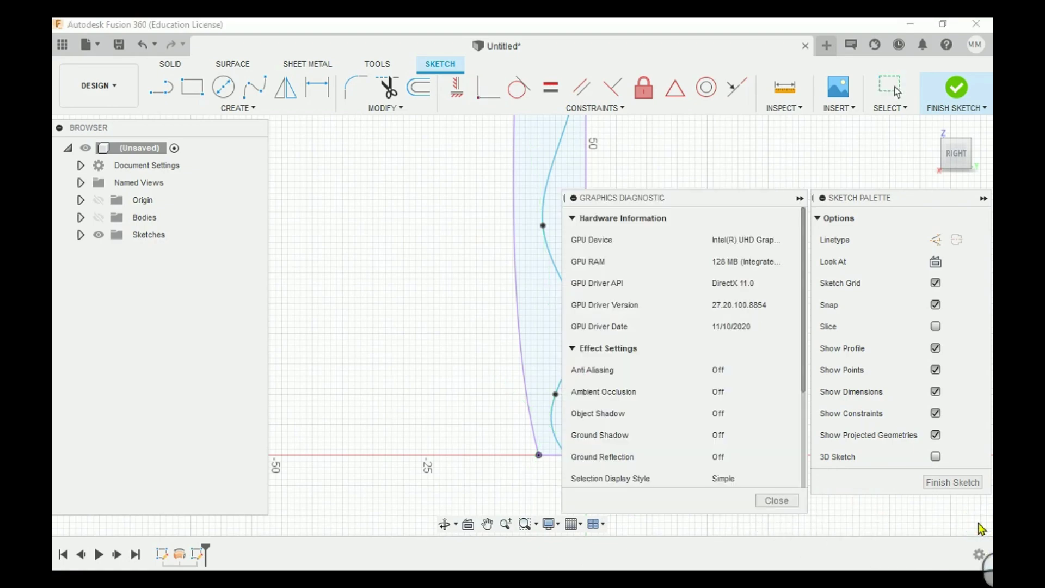
pyautogui.click(778, 501)
# Constrain the tangent handle at the spline's lower end point to be vertical.
pyautogui.scroll(3, 616, 443)
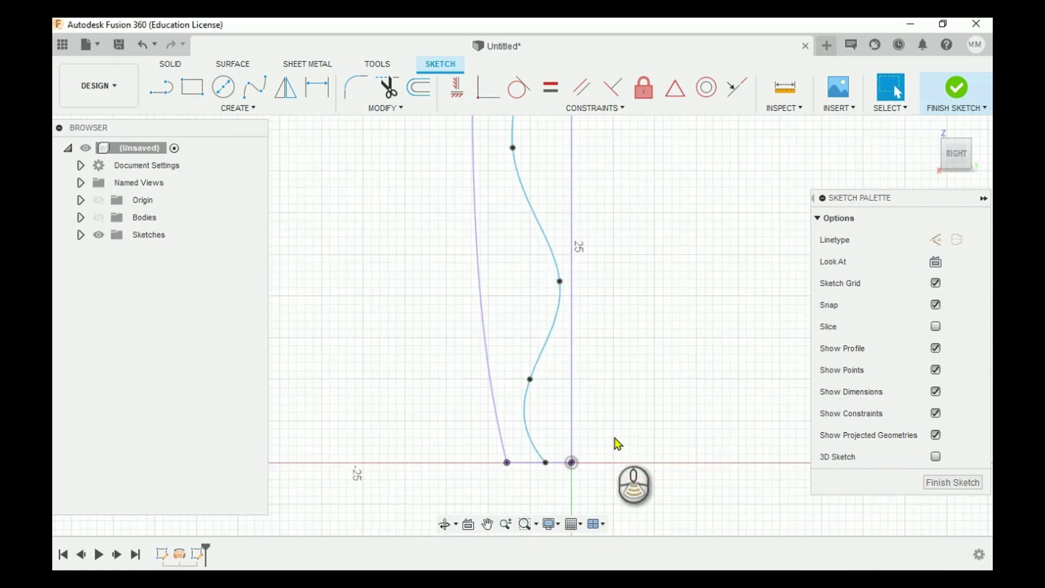
pyautogui.doubleClick(536, 467)
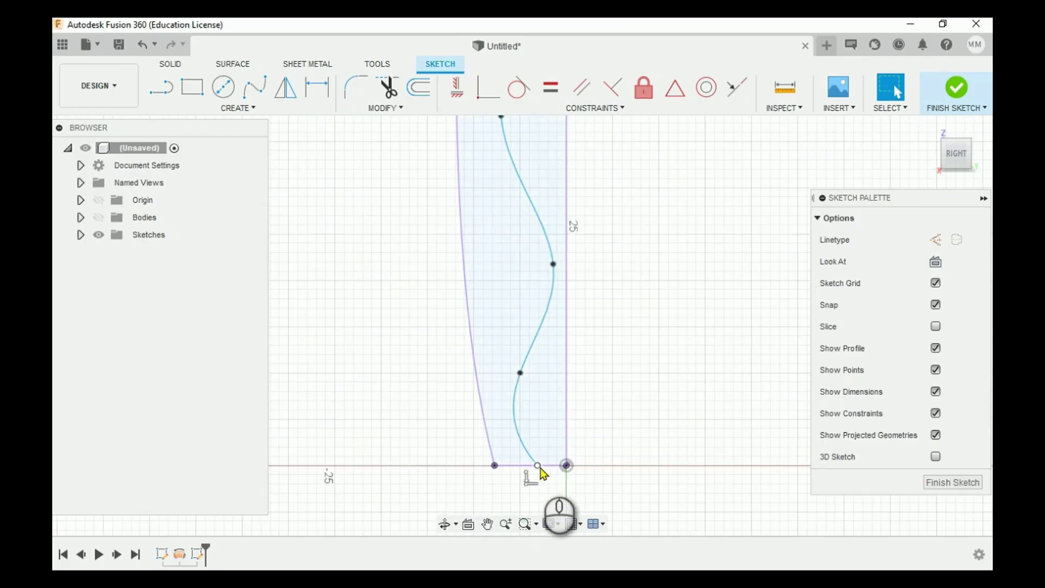
pyautogui.click(538, 467)
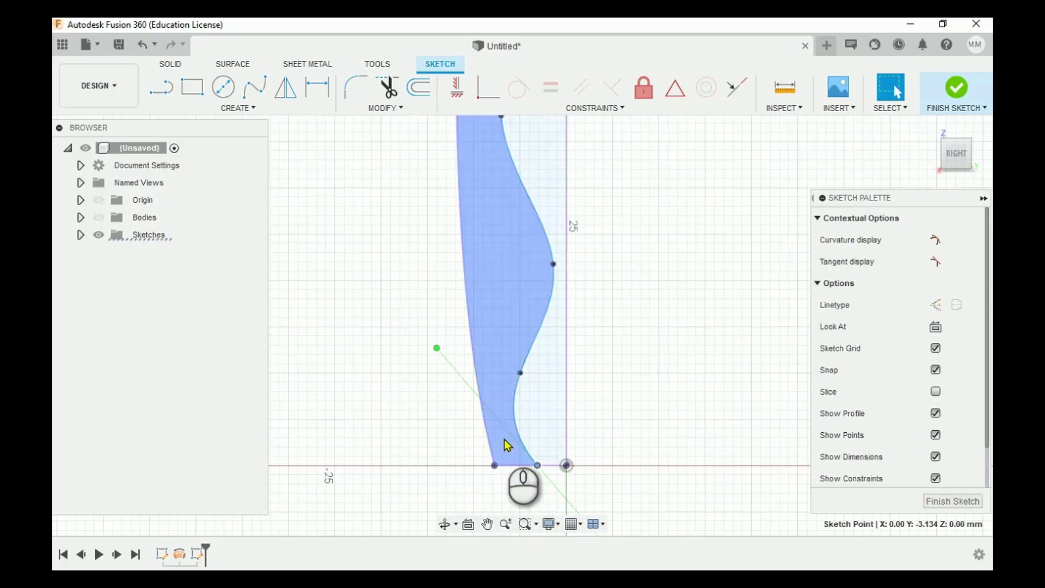
pyautogui.click(436, 348)
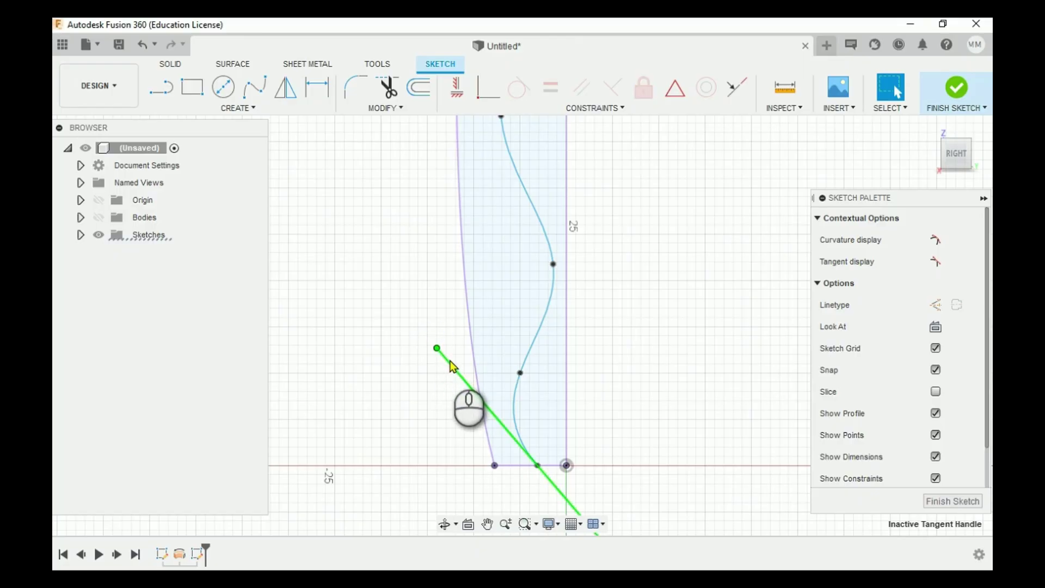
pyautogui.click(464, 93)
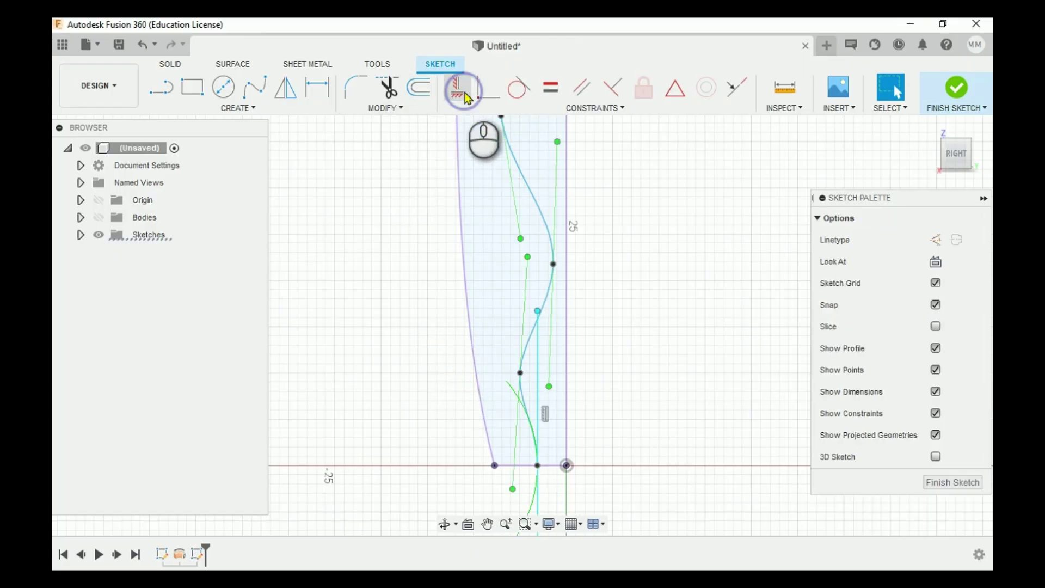
pyautogui.scroll(-3, 586, 479)
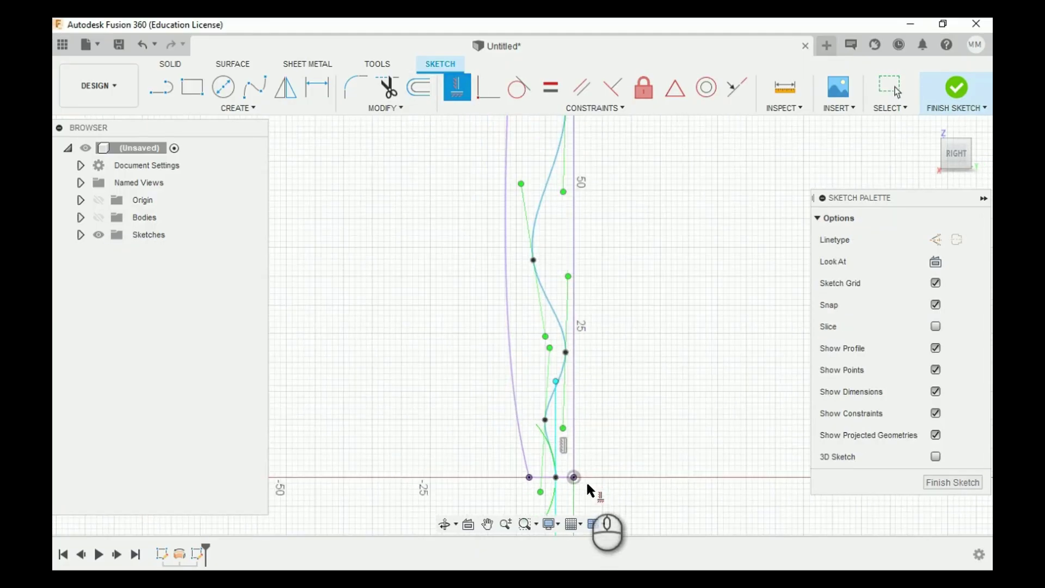
pyautogui.scroll(5, 586, 226)
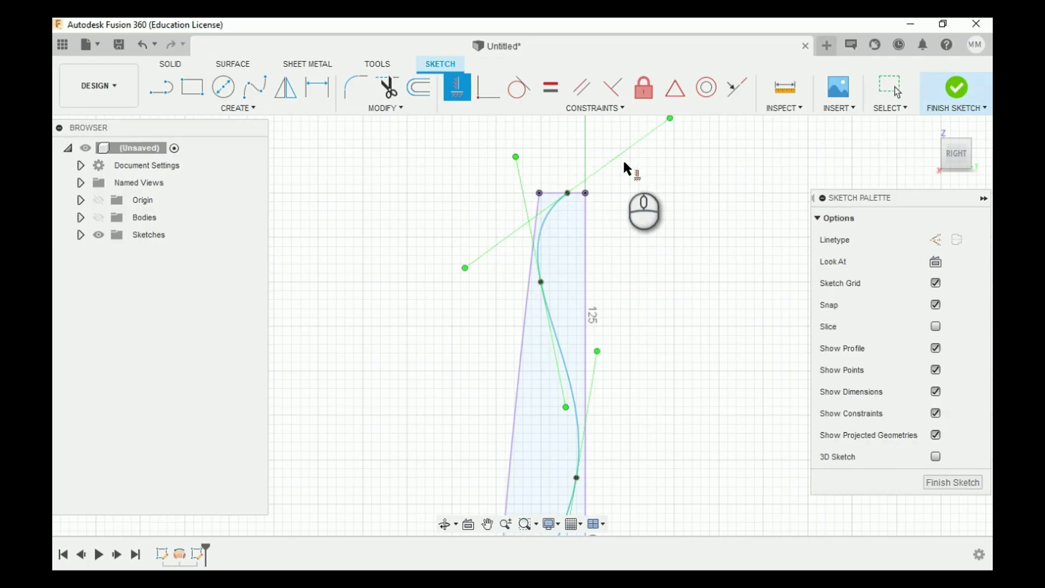
pyautogui.press('Escape')
# Turn the tangent handle at the spline's upper end point upright and constrain it vertical.
pyautogui.click(557, 205)
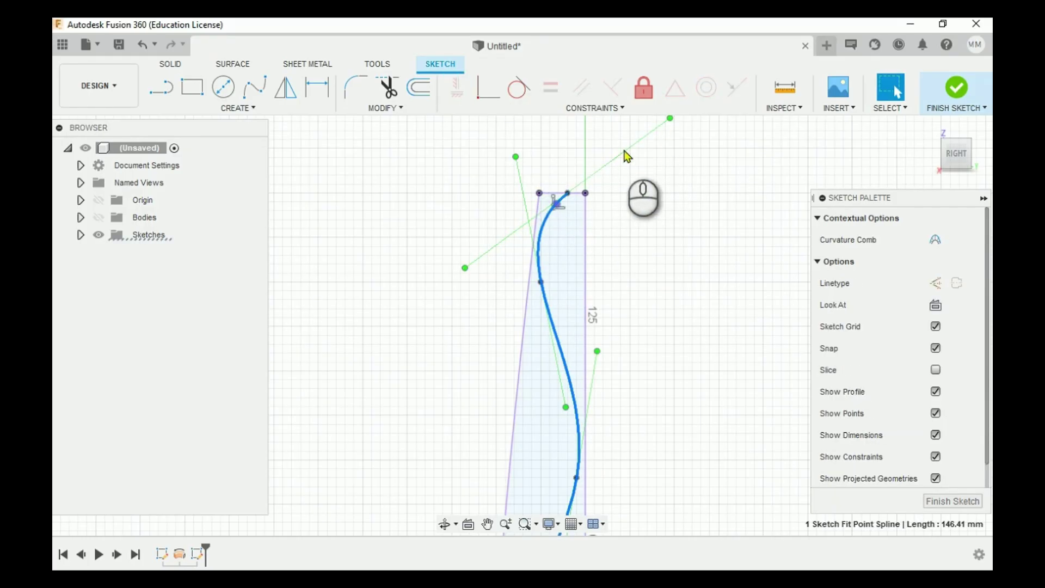
pyautogui.moveTo(674, 117); pyautogui.dragTo(568, 121)
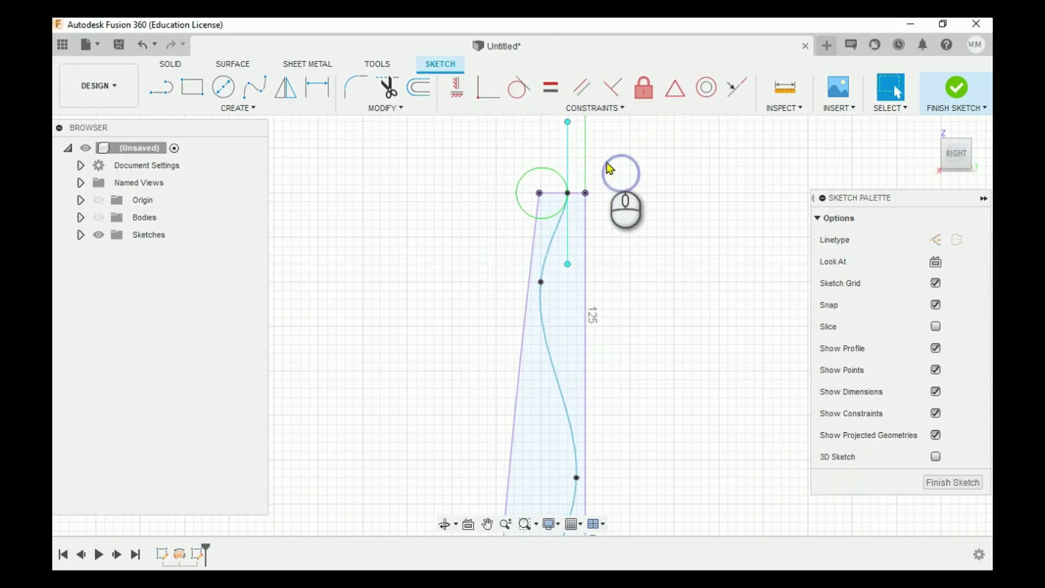
pyautogui.click(569, 160)
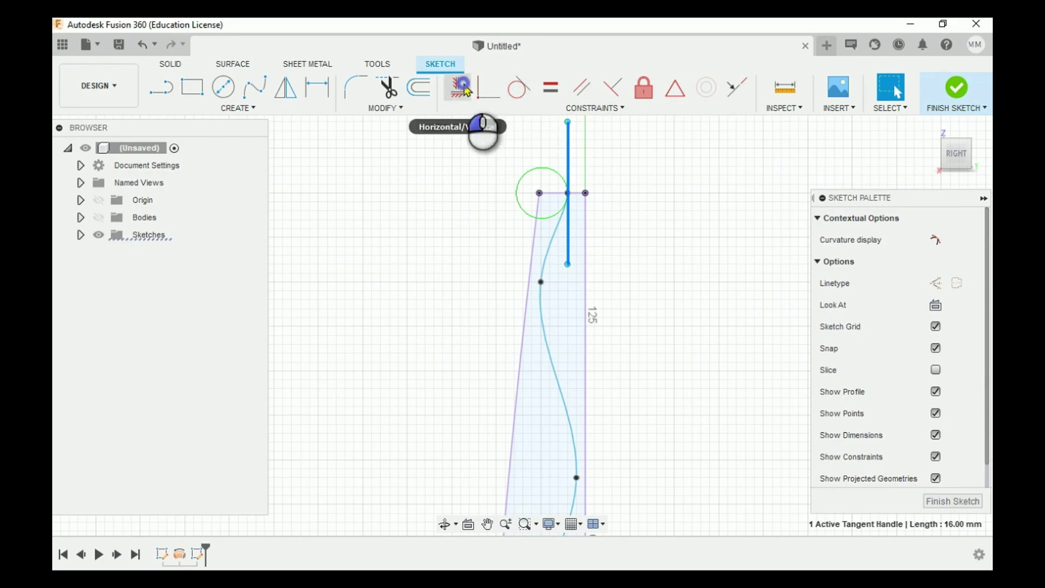
pyautogui.click(458, 87)
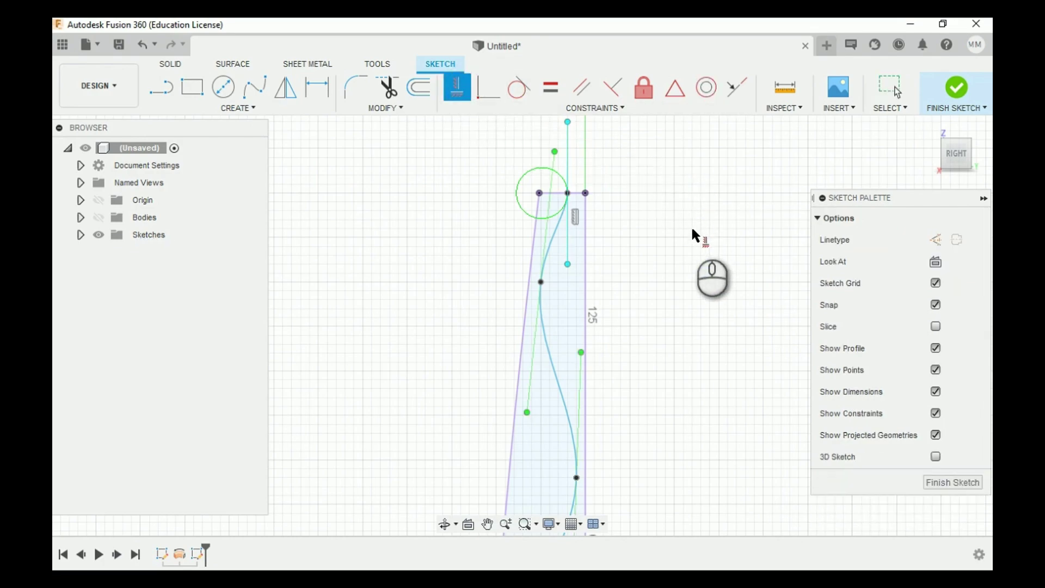
pyautogui.press('Escape')
# Dimension the spline's upper end point 1 mm from the strip's straight vertical edge.
pyautogui.press('d')
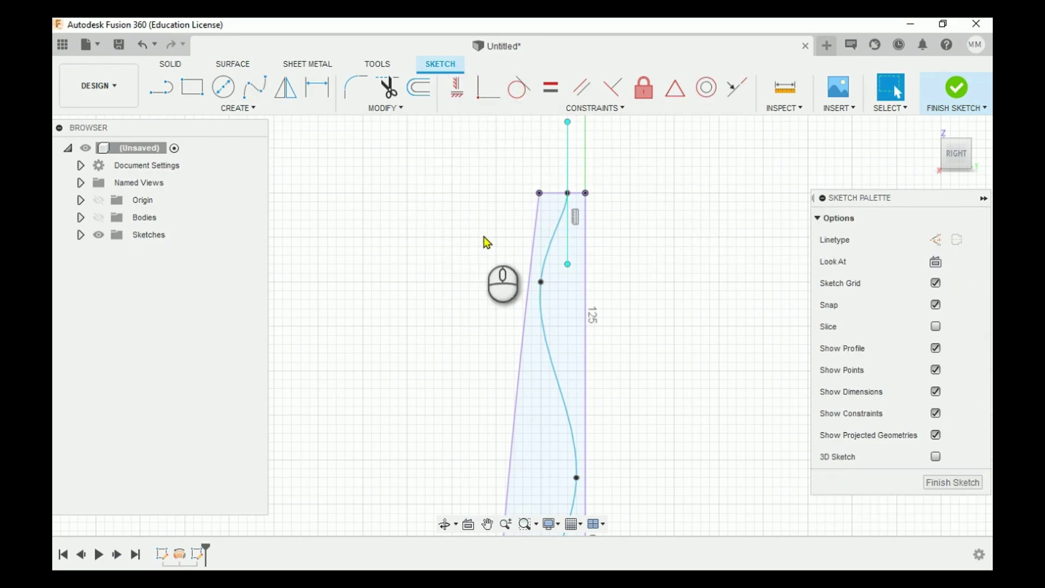
pyautogui.click(568, 193)
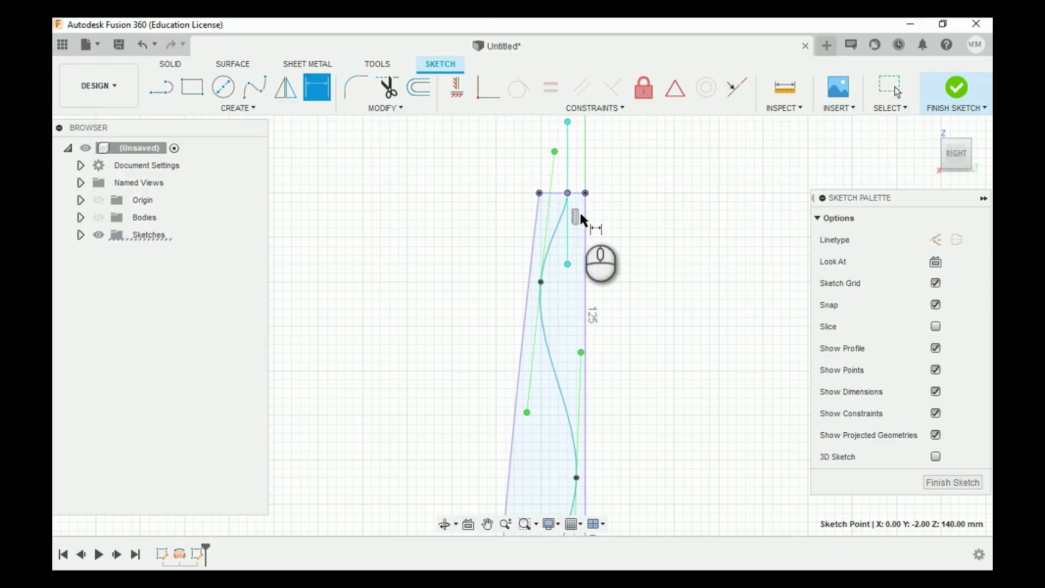
pyautogui.click(585, 210)
pyautogui.click(579, 143)
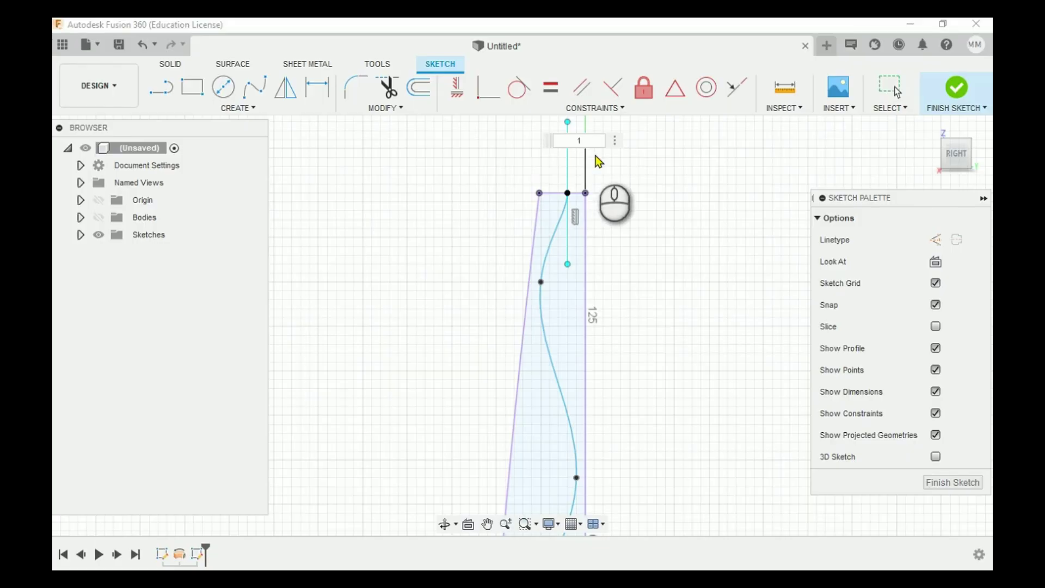
pyautogui.write('1')
pyautogui.press('Return')
# Dimension the spline's lower end point 1.6 mm horizontally from the sketch origin.
pyautogui.scroll(-5, 645, 207)
pyautogui.scroll(-2, 645, 208)
pyautogui.scroll(6, 640, 422)
pyautogui.scroll(1, 630, 420)
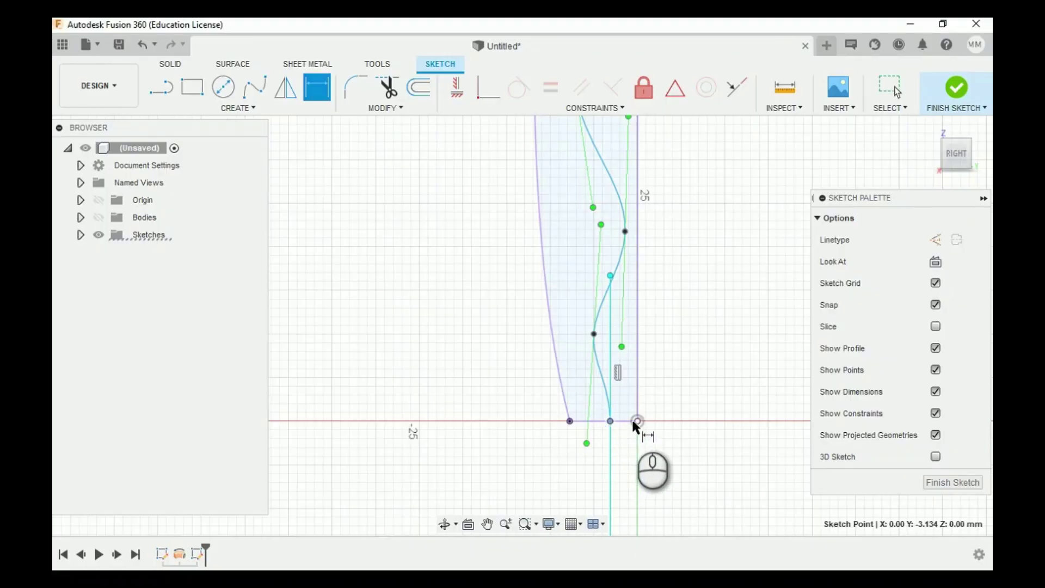
pyautogui.click(636, 420)
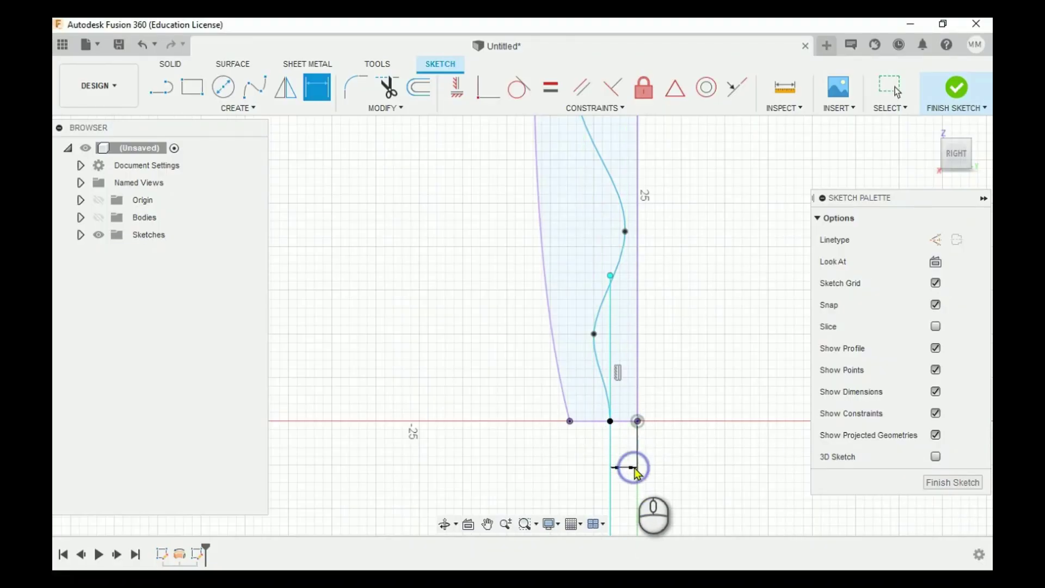
pyautogui.click(636, 470)
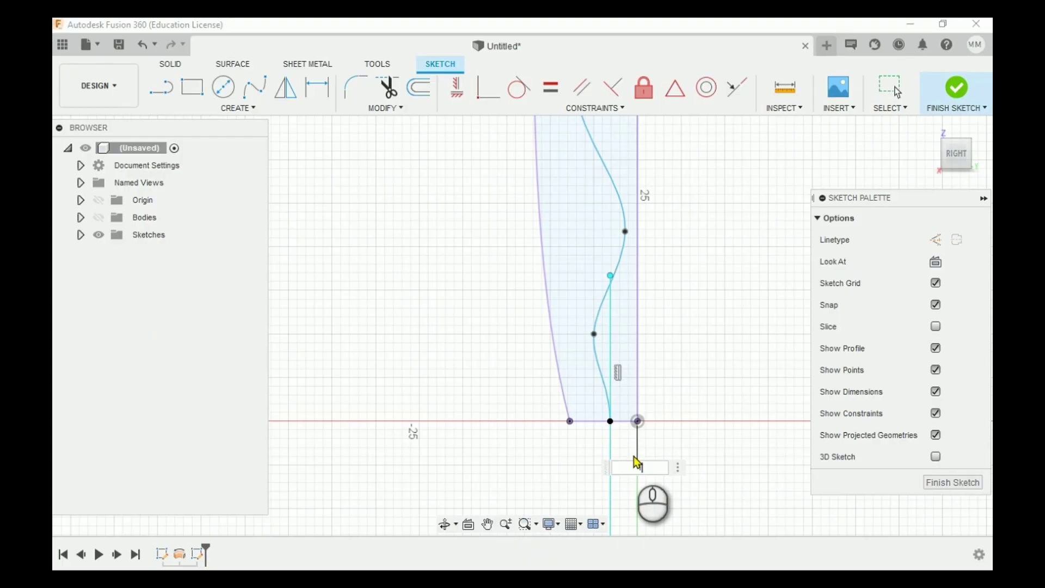
pyautogui.write('1.6')
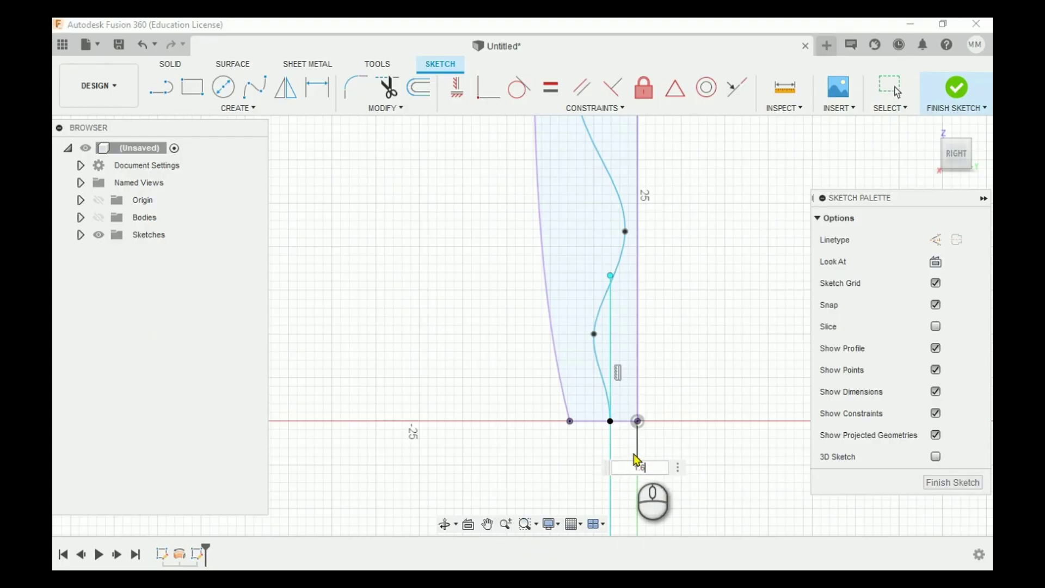
pyautogui.press('Return')
# Dimension the first spline point below the upper end 4.6 mm from the strip's straight vertical edge.
pyautogui.scroll(-6, 689, 418)
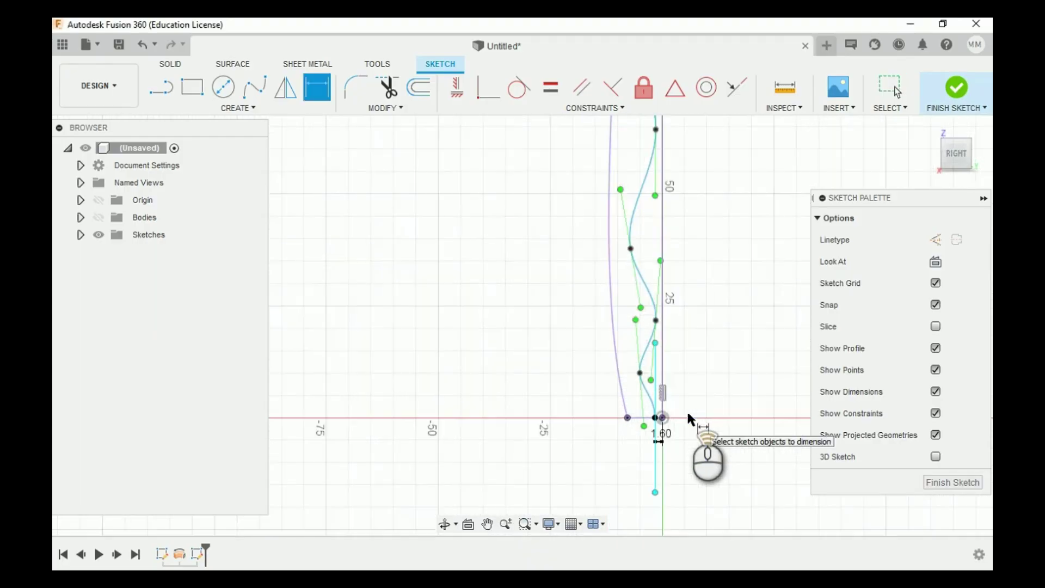
pyautogui.scroll(3, 670, 156)
pyautogui.scroll(-3, 654, 297)
pyautogui.scroll(4, 700, 166)
pyautogui.scroll(3, 617, 264)
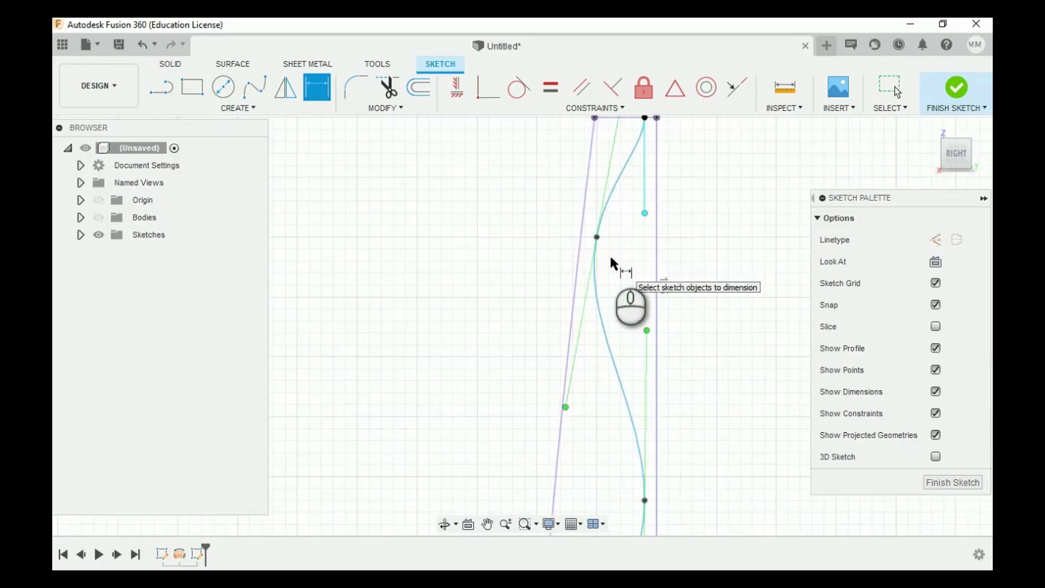
pyautogui.click(659, 259)
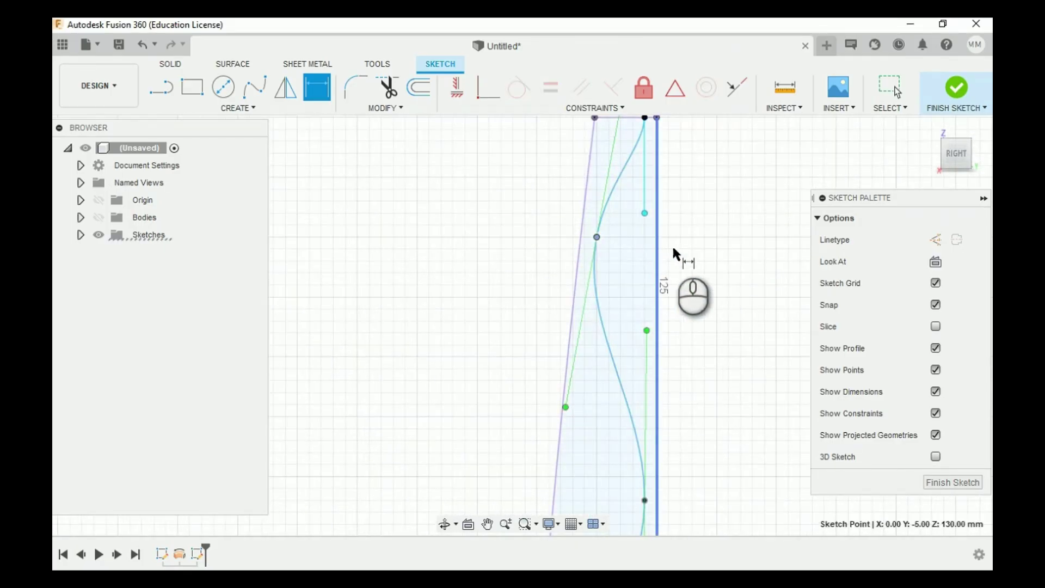
pyautogui.click(712, 231)
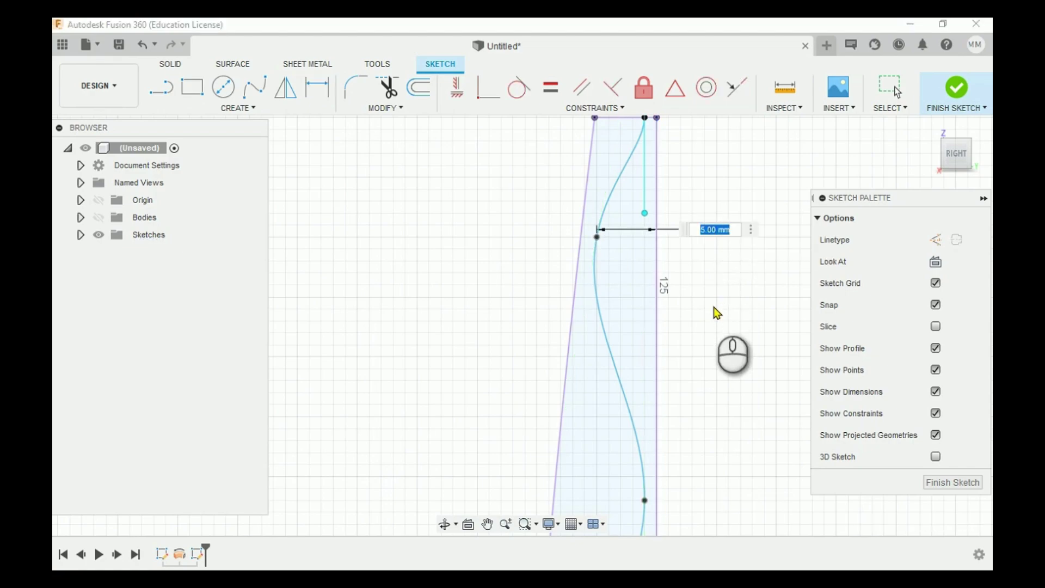
pyautogui.write('4.6')
pyautogui.press('Return')
# Offset the wavy spline by -0.75 mm toward the strip's curved outer edge.
pyautogui.scroll(-3, 708, 306)
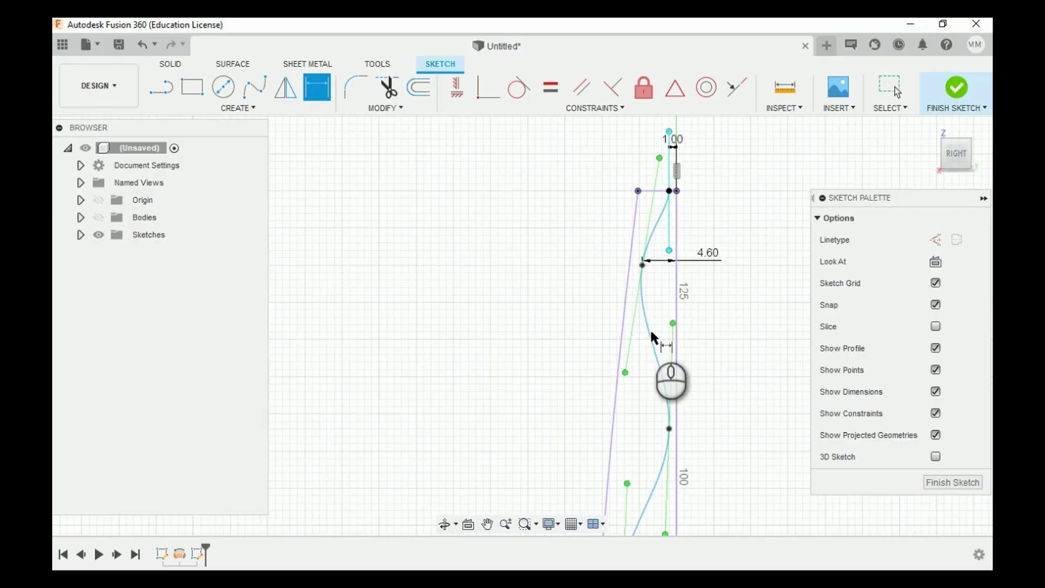
pyautogui.scroll(-5, 652, 334)
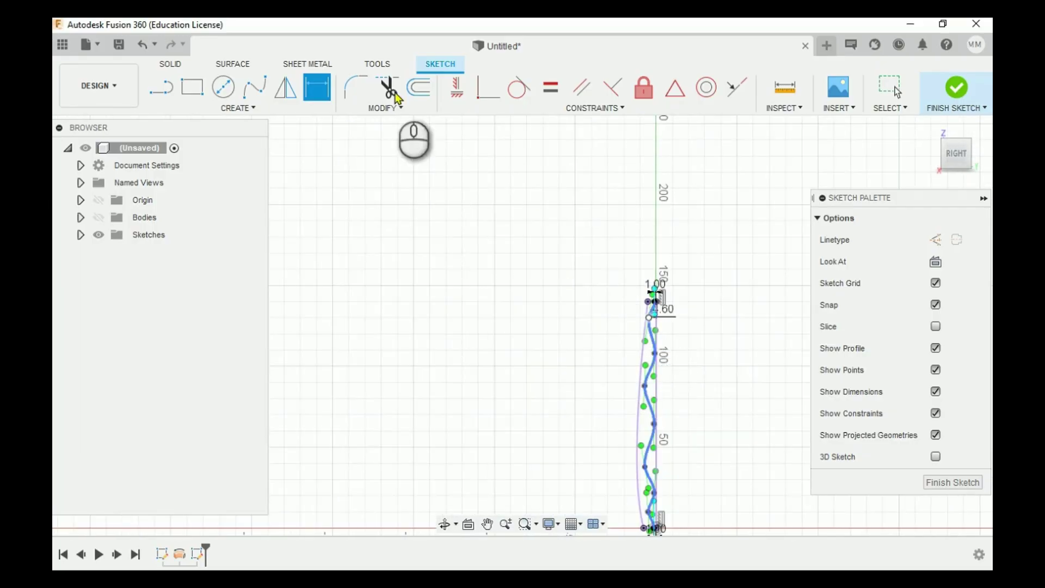
pyautogui.click(419, 88)
pyautogui.click(656, 333)
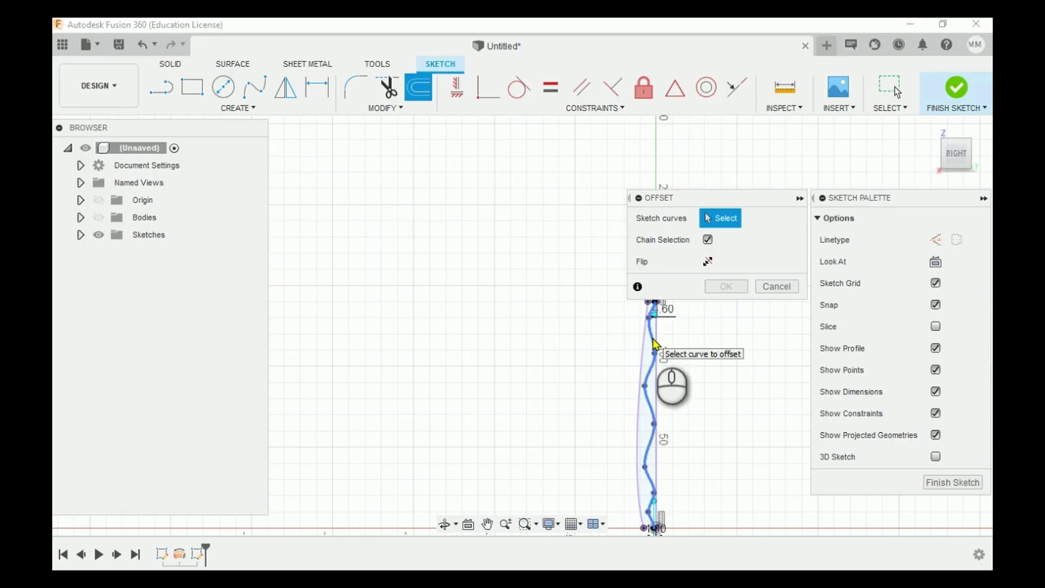
pyautogui.click(656, 342)
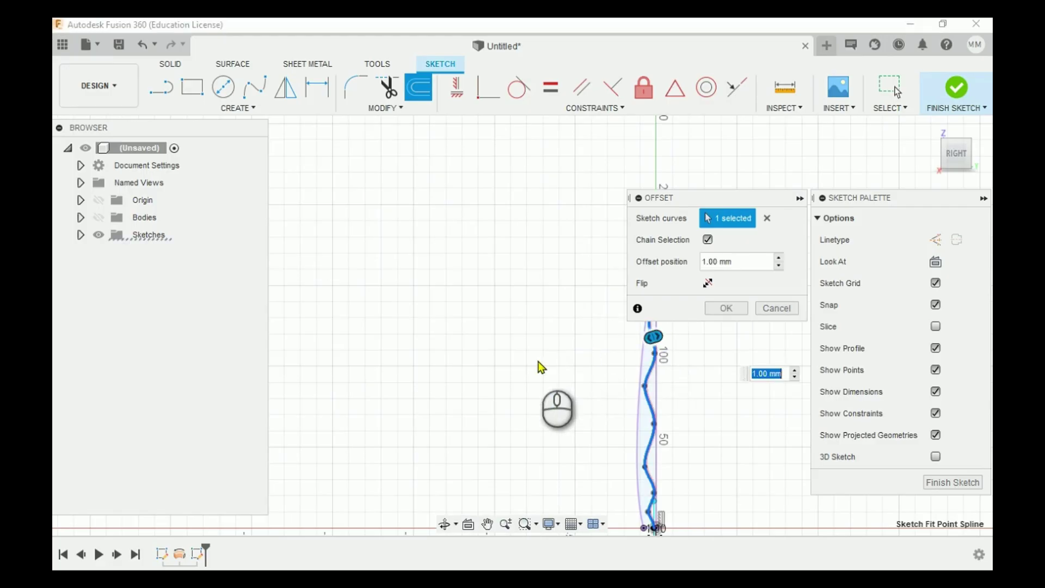
pyautogui.scroll(2, 631, 346)
pyautogui.scroll(2, 631, 346)
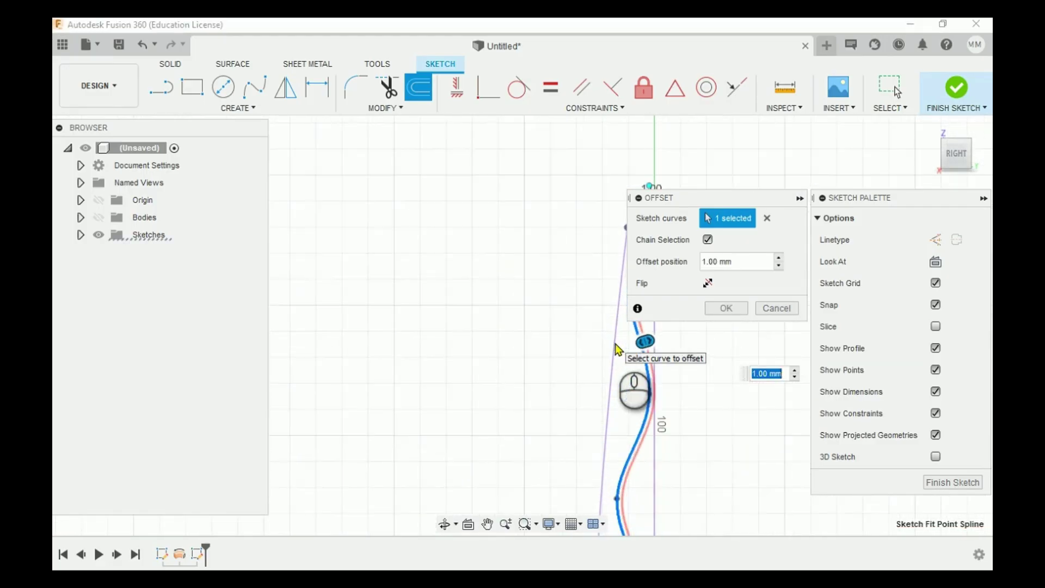
pyautogui.scroll(2, 618, 350)
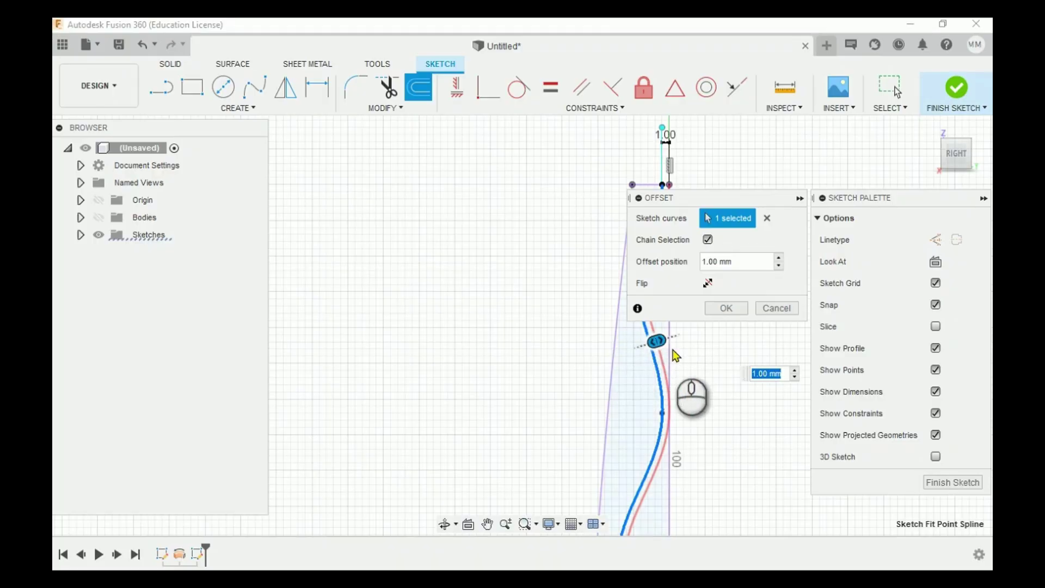
pyautogui.scroll(2, 675, 355)
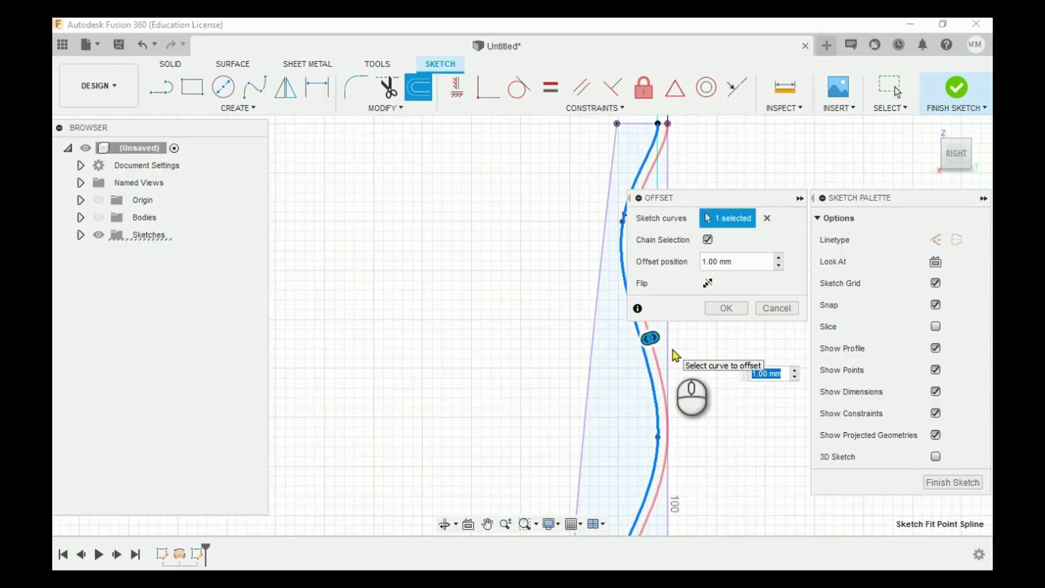
pyautogui.moveTo(651, 338); pyautogui.dragTo(632, 343)
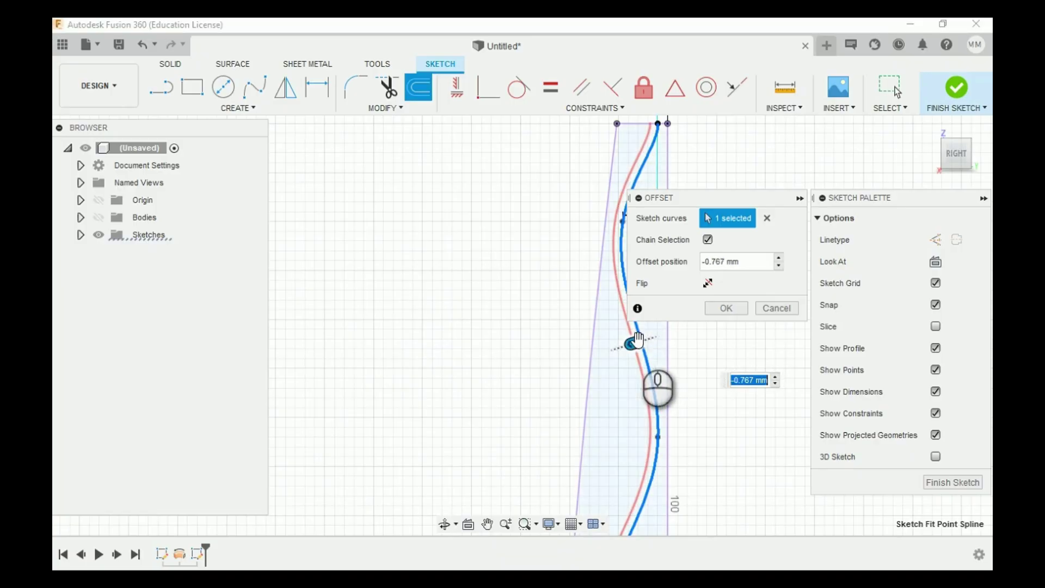
pyautogui.click(745, 262)
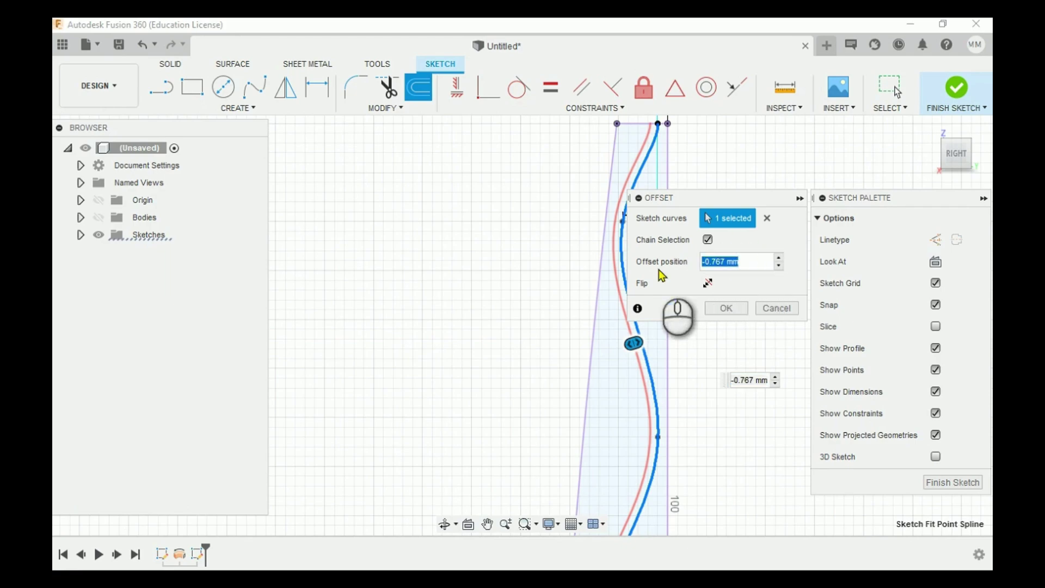
pyautogui.write('-.75')
pyautogui.press('Return')
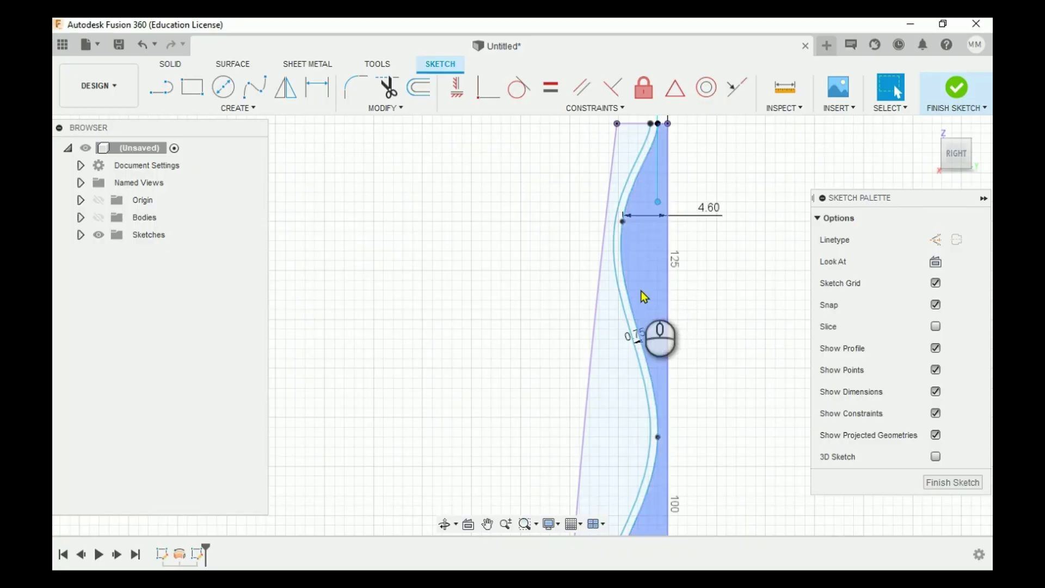
# Examine the spline and its offset copy along the strip, from the lower end point to the upper one.
pyautogui.scroll(8, 642, 291)
pyautogui.scroll(-4, 645, 506)
pyautogui.scroll(-2, 646, 509)
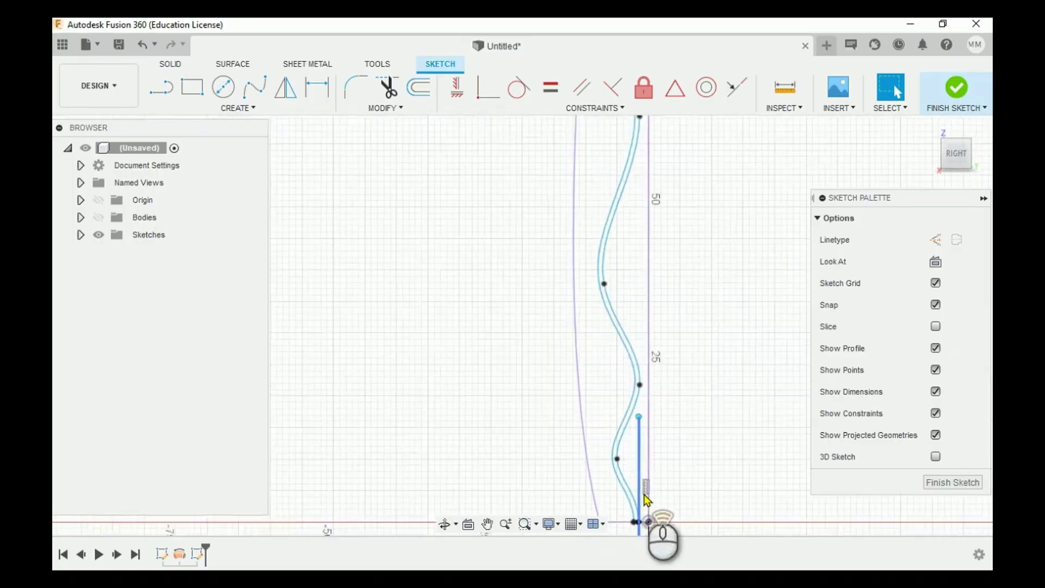
pyautogui.scroll(3, 648, 278)
pyautogui.scroll(-5, 646, 128)
pyautogui.scroll(2, 614, 336)
pyautogui.scroll(3, 614, 337)
pyautogui.scroll(-3, 630, 232)
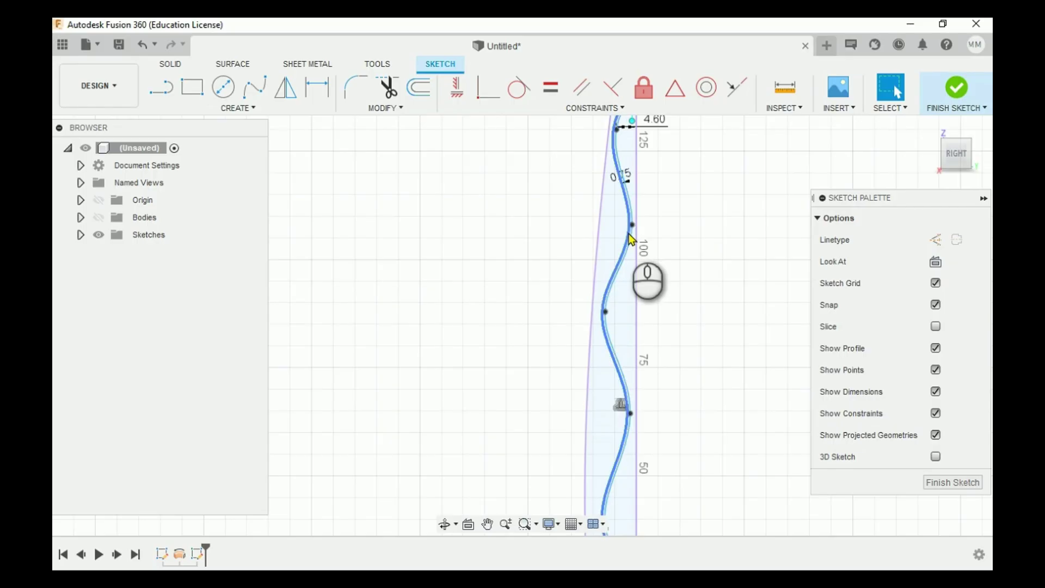
pyautogui.click(629, 237)
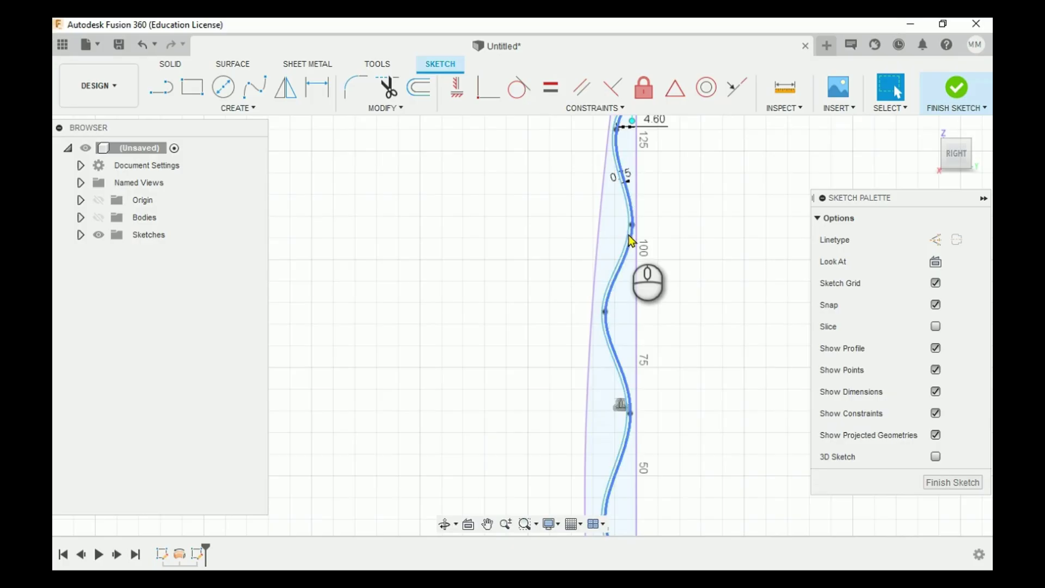
pyautogui.click(629, 237)
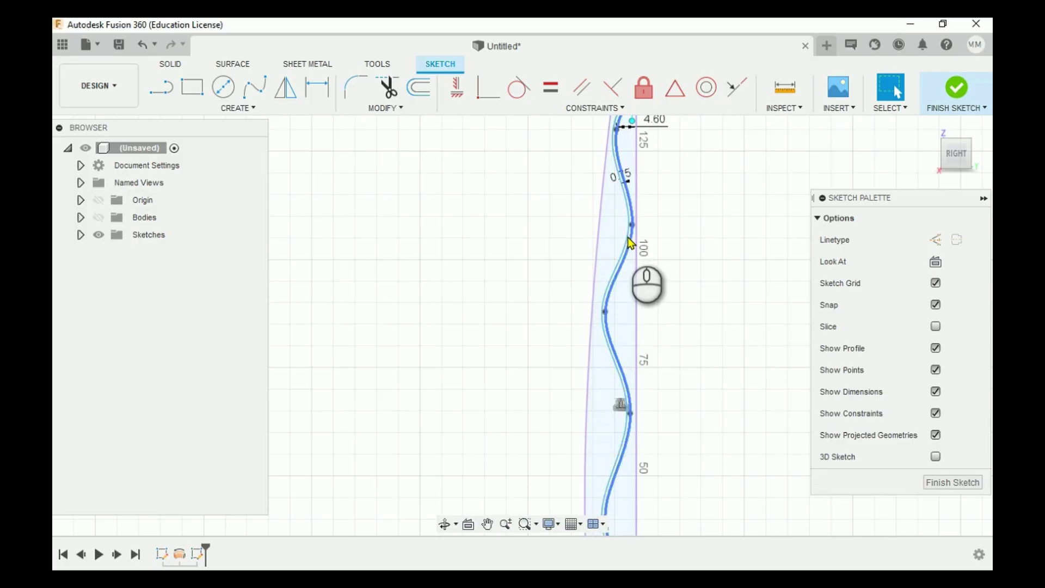
pyautogui.click(628, 252)
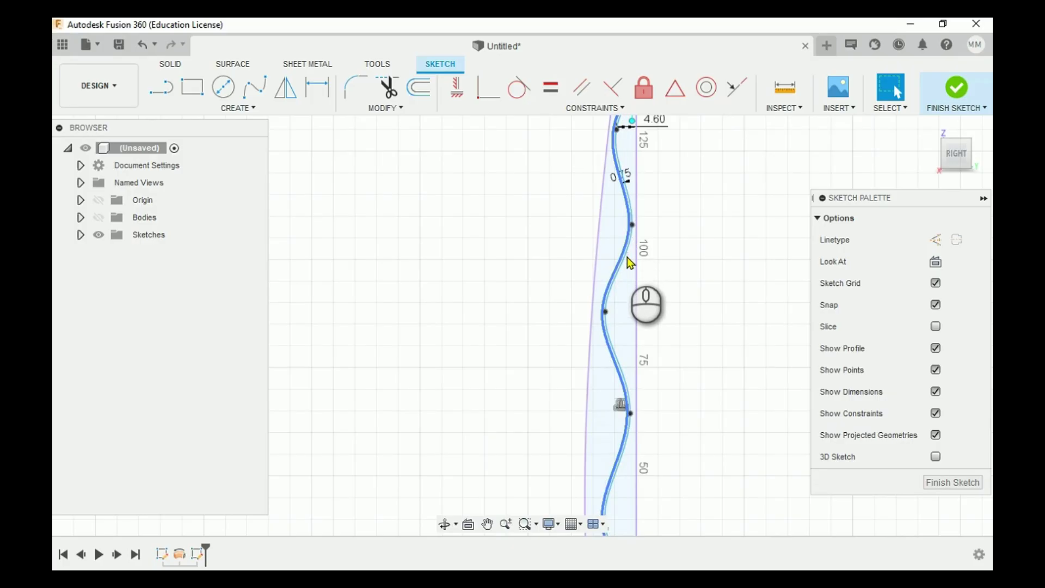
pyautogui.click(631, 269)
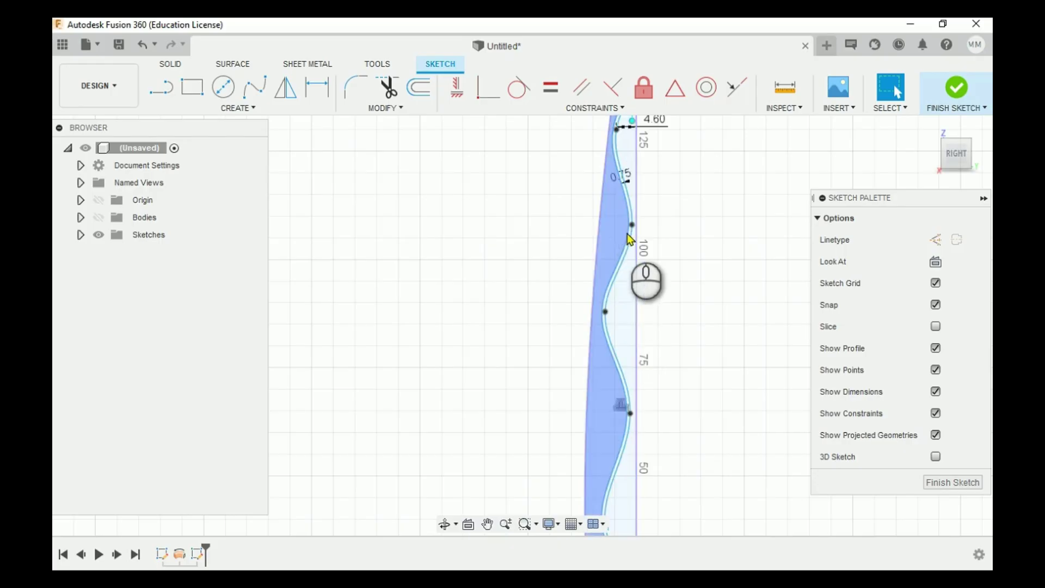
pyautogui.scroll(2, 628, 281)
pyautogui.scroll(-2, 638, 195)
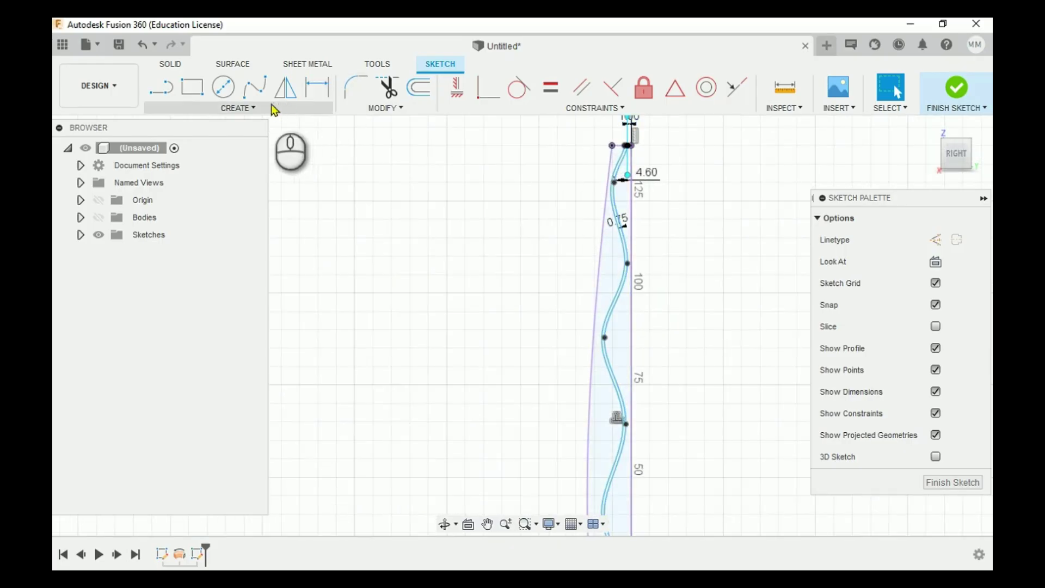
# Offset the original wavy spline 0.75 mm toward the strip's straight vertical edge.
pyautogui.click(421, 87)
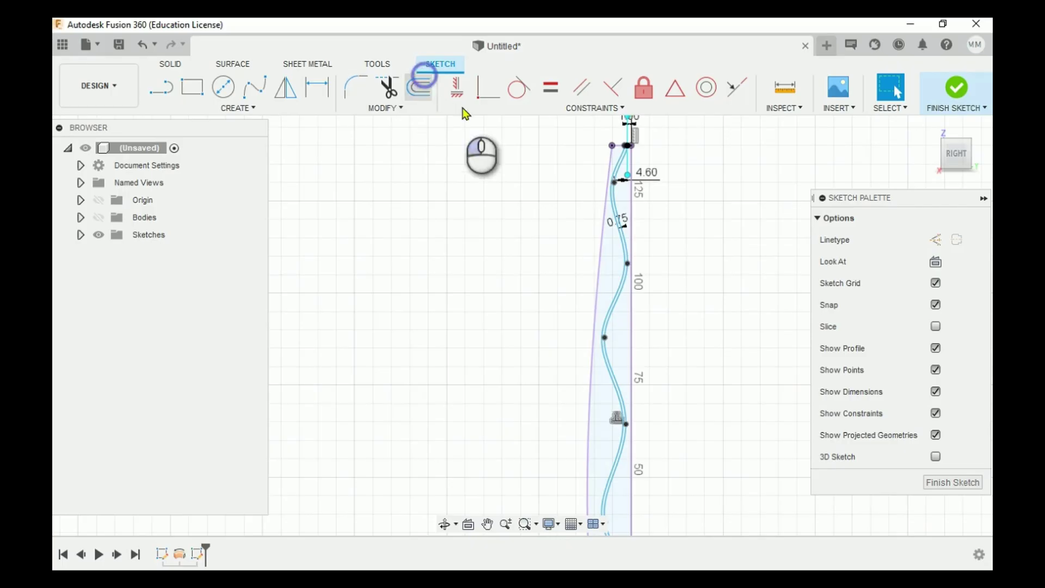
pyautogui.click(619, 318)
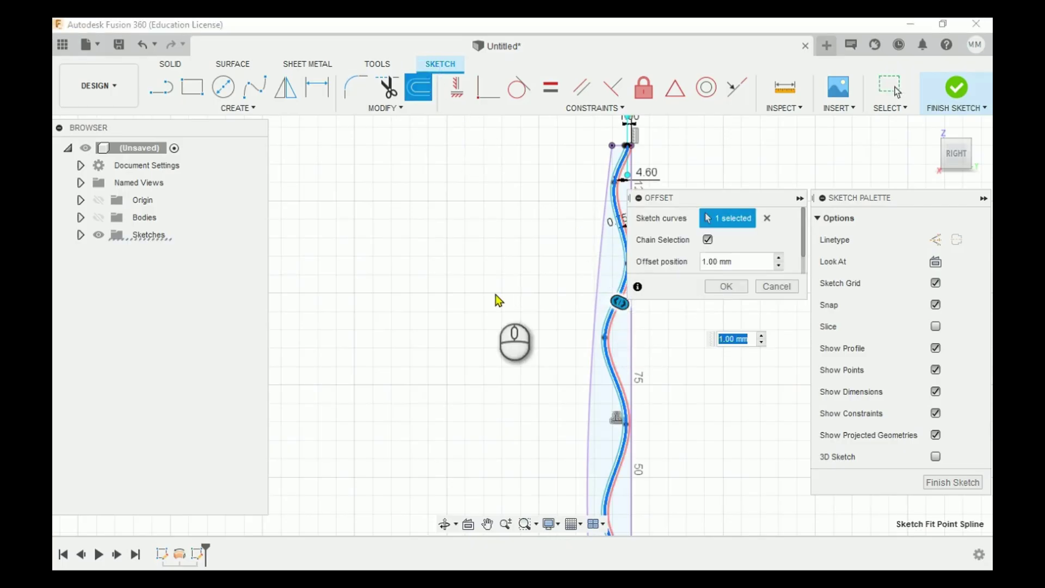
pyautogui.scroll(-3, 623, 245)
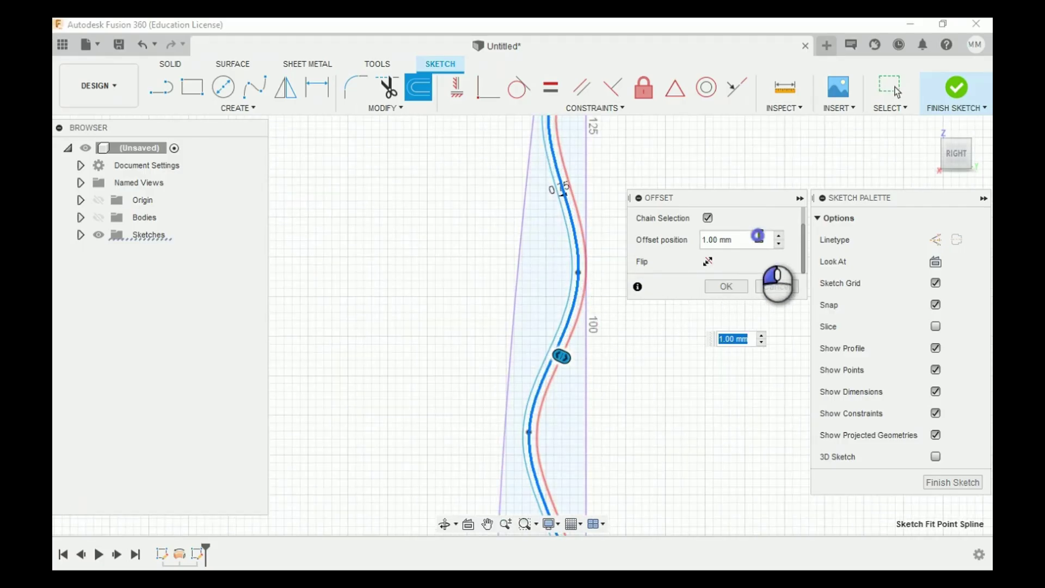
pyautogui.moveTo(759, 236); pyautogui.dragTo(698, 231)
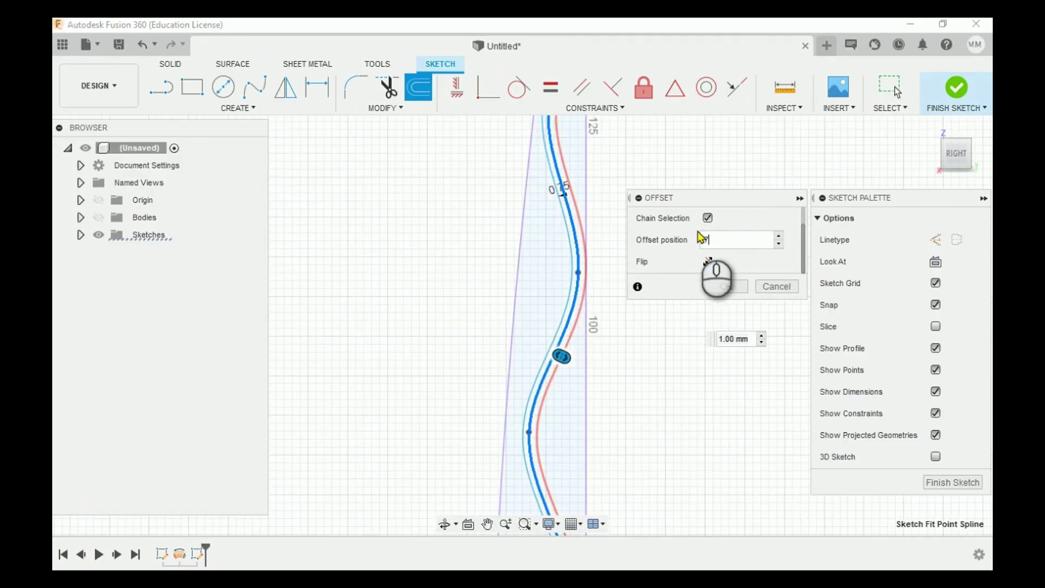
pyautogui.write('.75')
pyautogui.scroll(2, 607, 352)
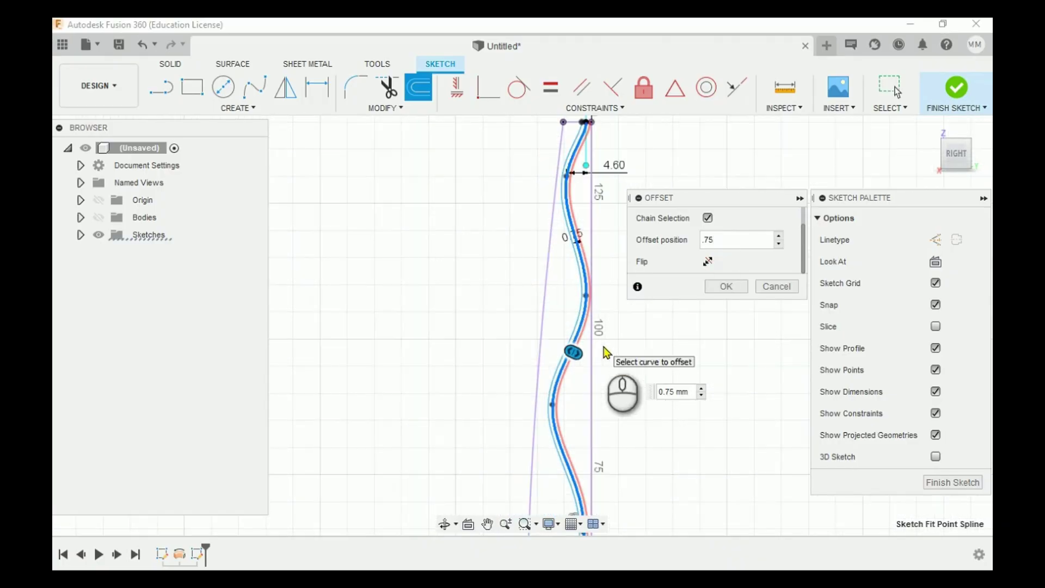
pyautogui.scroll(5, 599, 472)
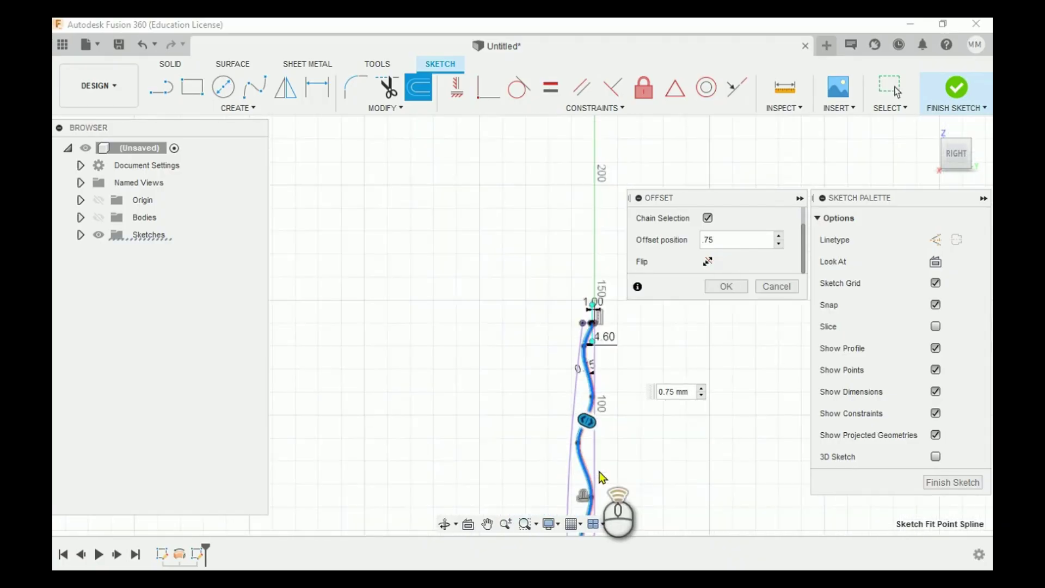
pyautogui.scroll(-6, 609, 424)
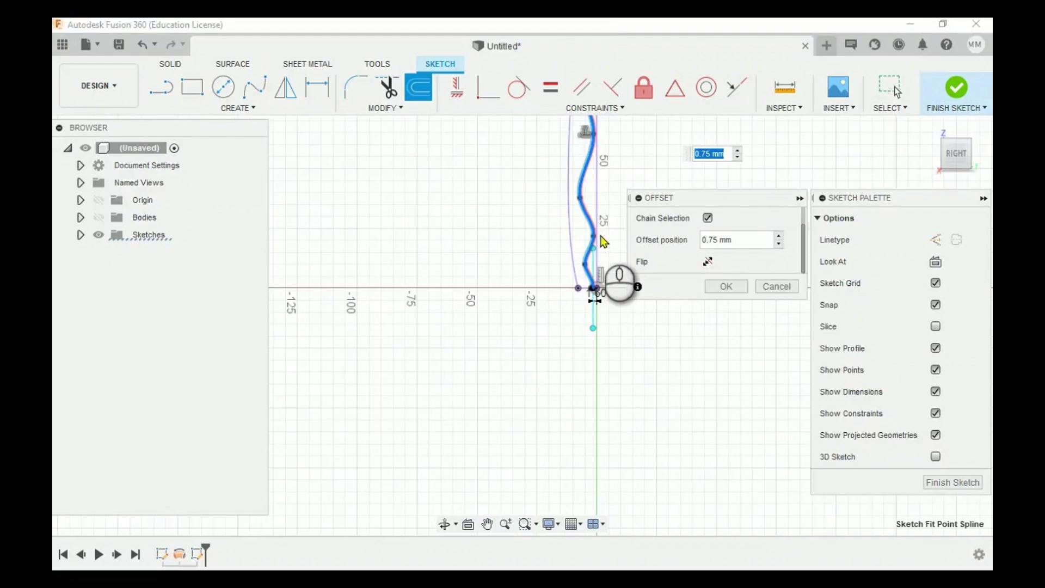
pyautogui.click(726, 287)
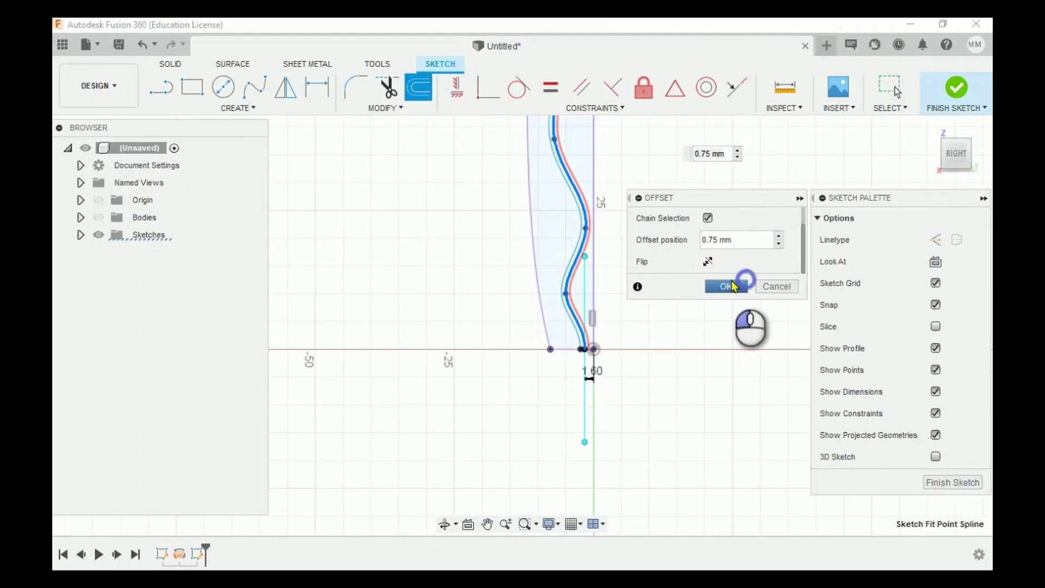
# Convert the original spline midway between the two offset curves to construction geometry.
pyautogui.click(573, 265)
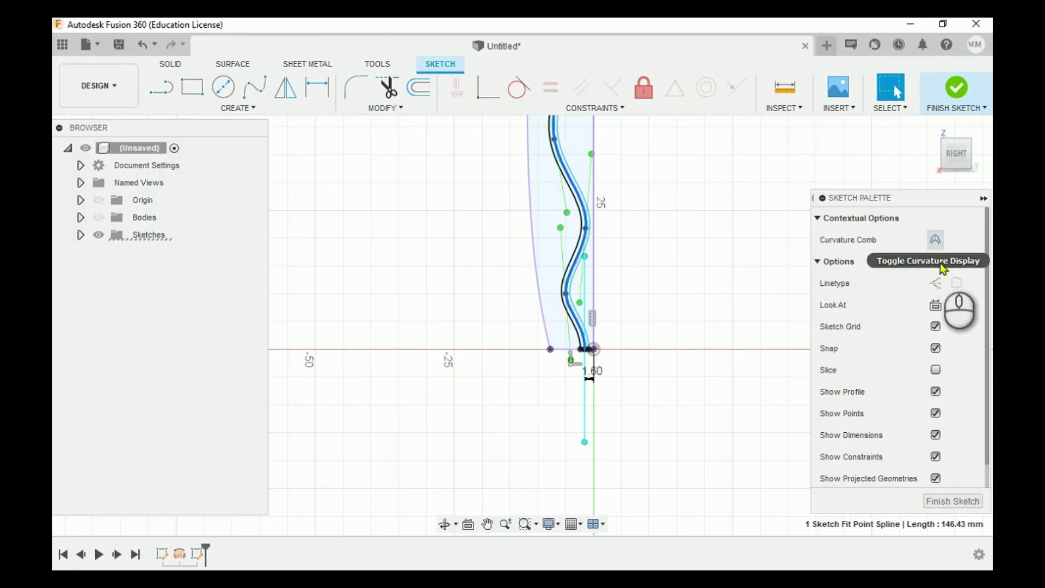
pyautogui.click(936, 283)
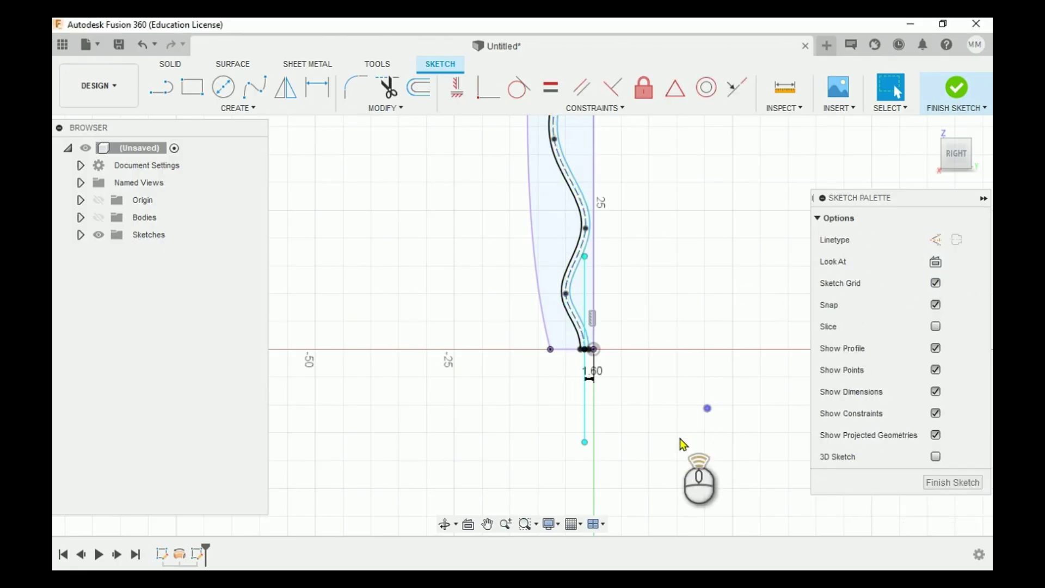
pyautogui.scroll(-5, 680, 441)
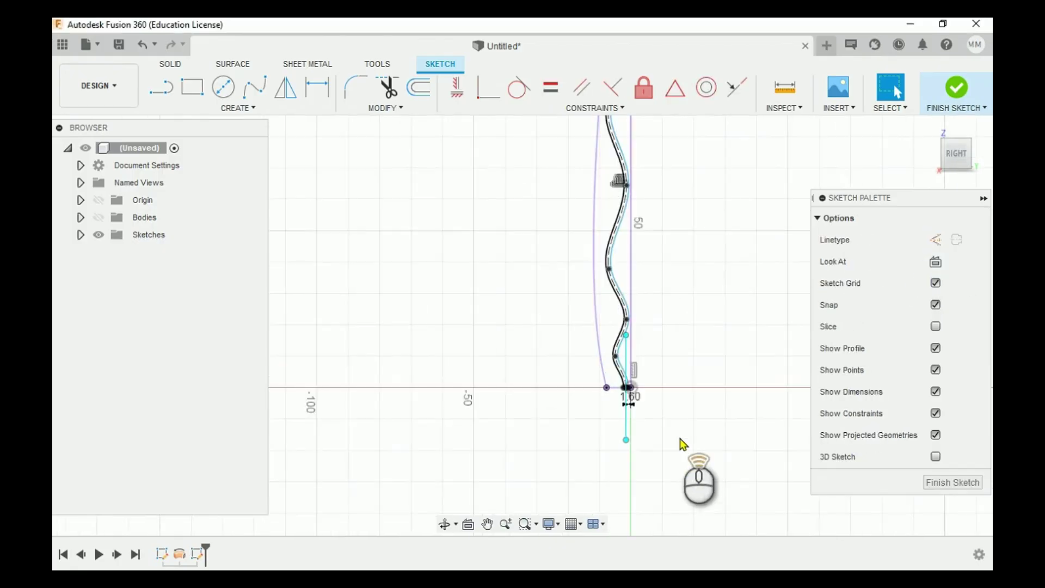
# Finish the sketch and make the bodies visible again.
pyautogui.click(958, 90)
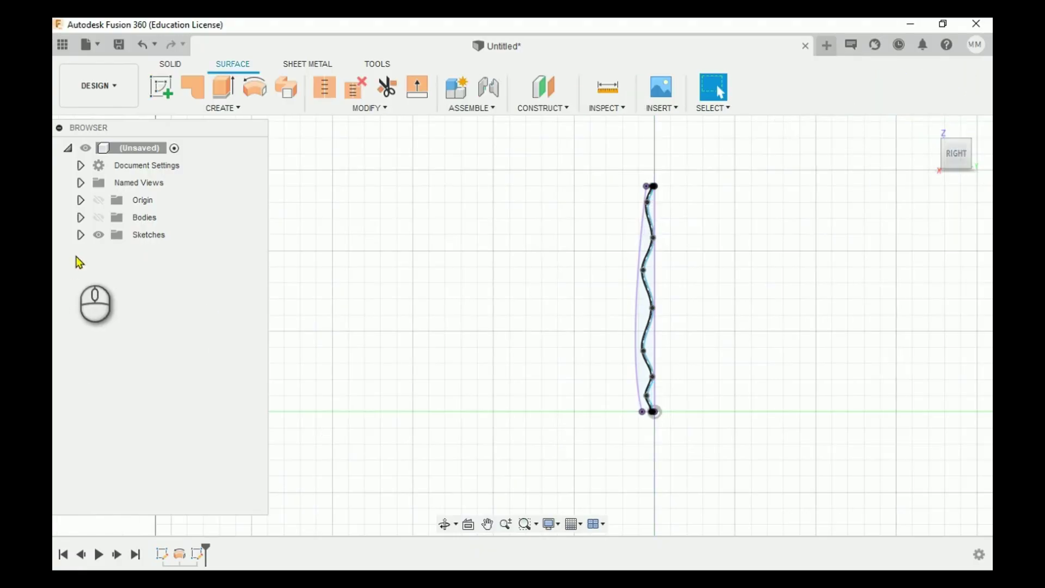
pyautogui.click(99, 217)
pyautogui.scroll(5, 670, 251)
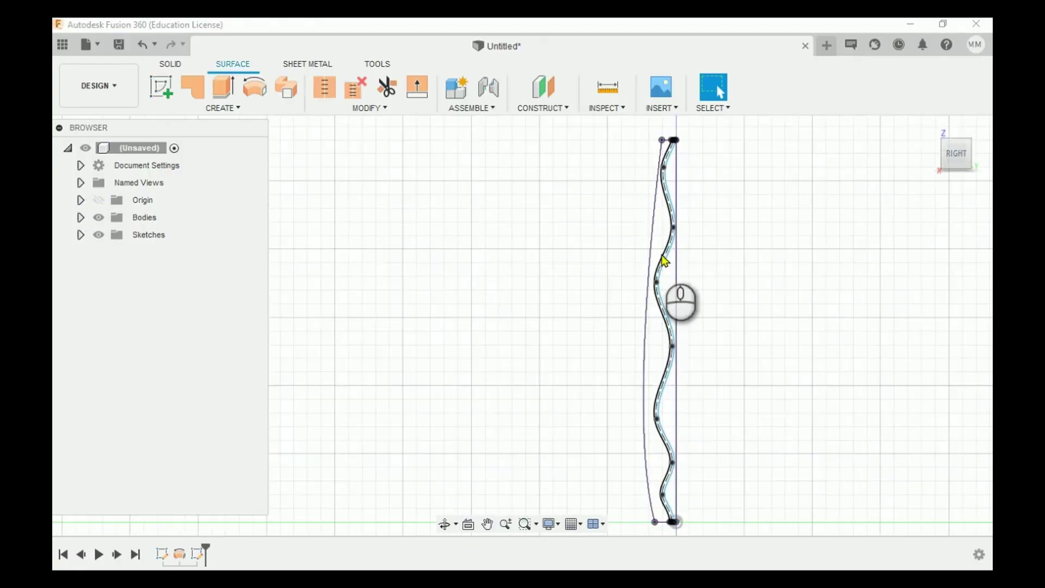
pyautogui.scroll(1, 720, 257)
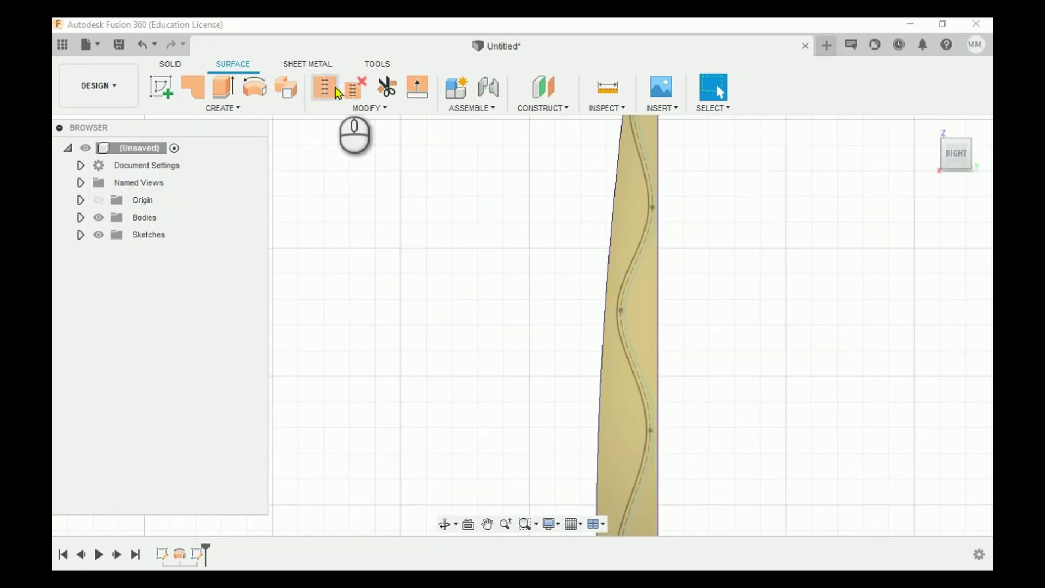
# Split the surface strip's face with the offset curve farther from its straight vertical edge.
pyautogui.click(349, 112)
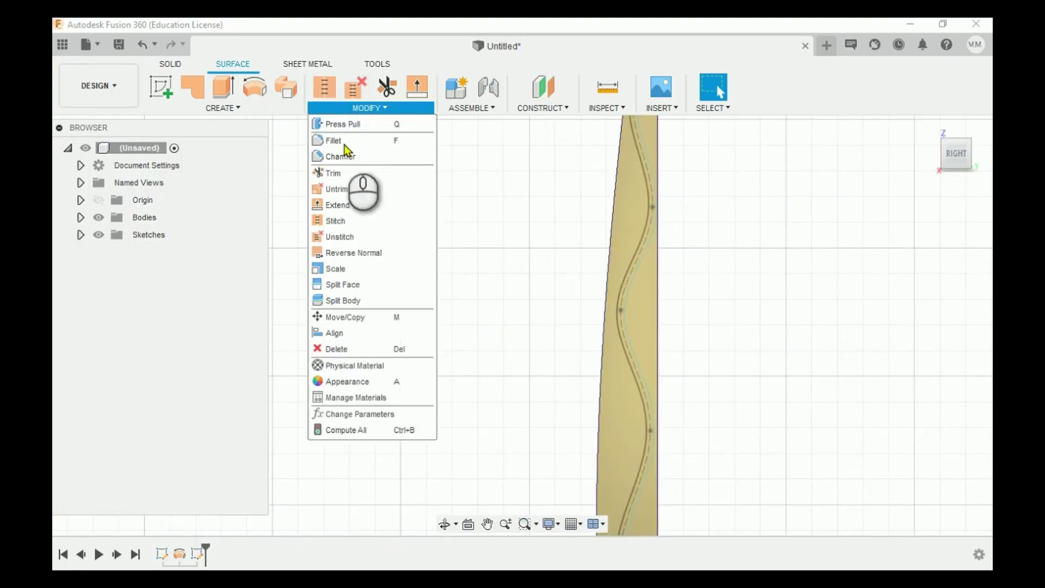
pyautogui.click(338, 285)
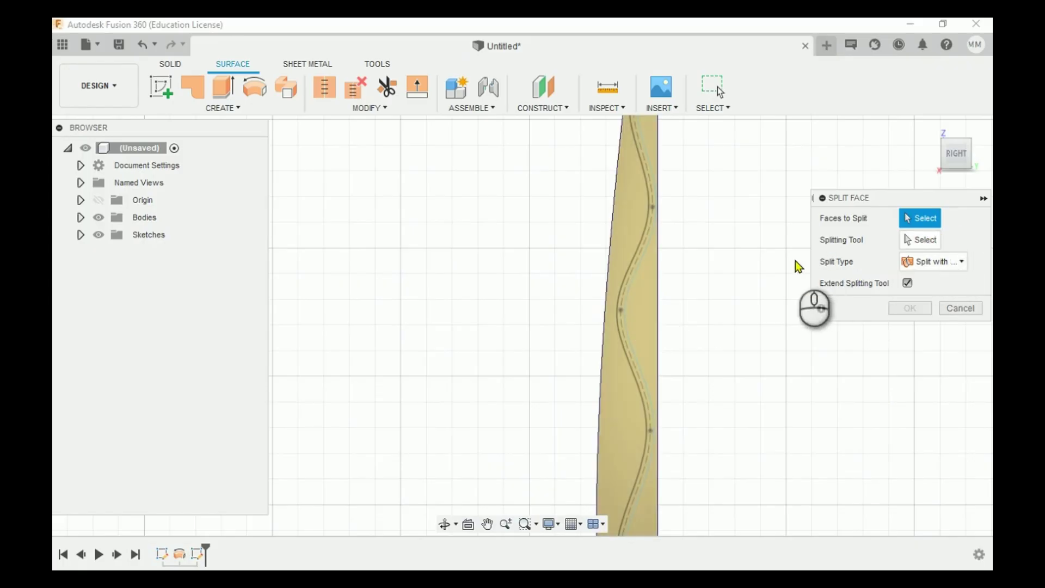
pyautogui.click(622, 253)
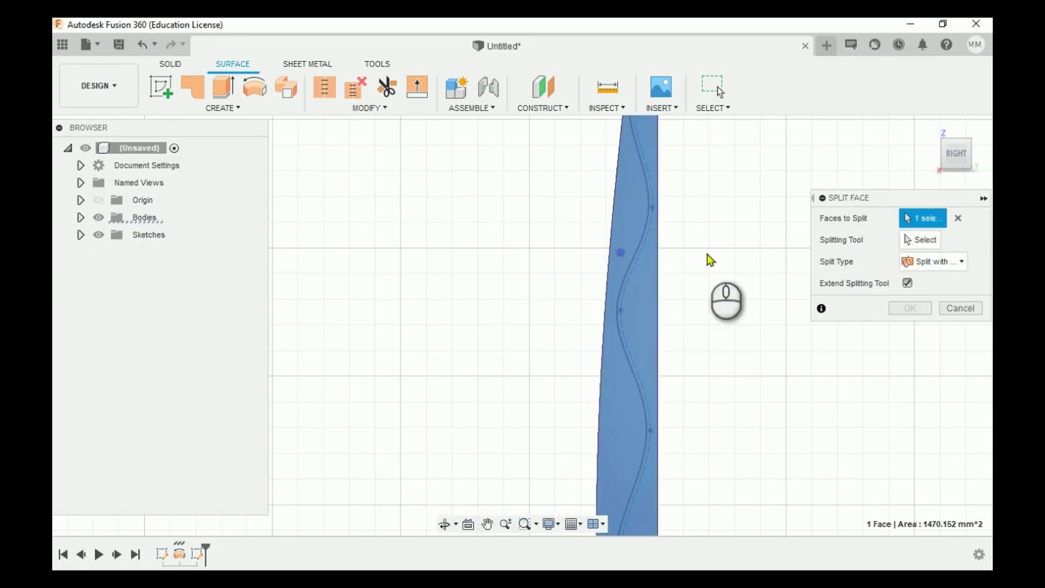
pyautogui.click(908, 240)
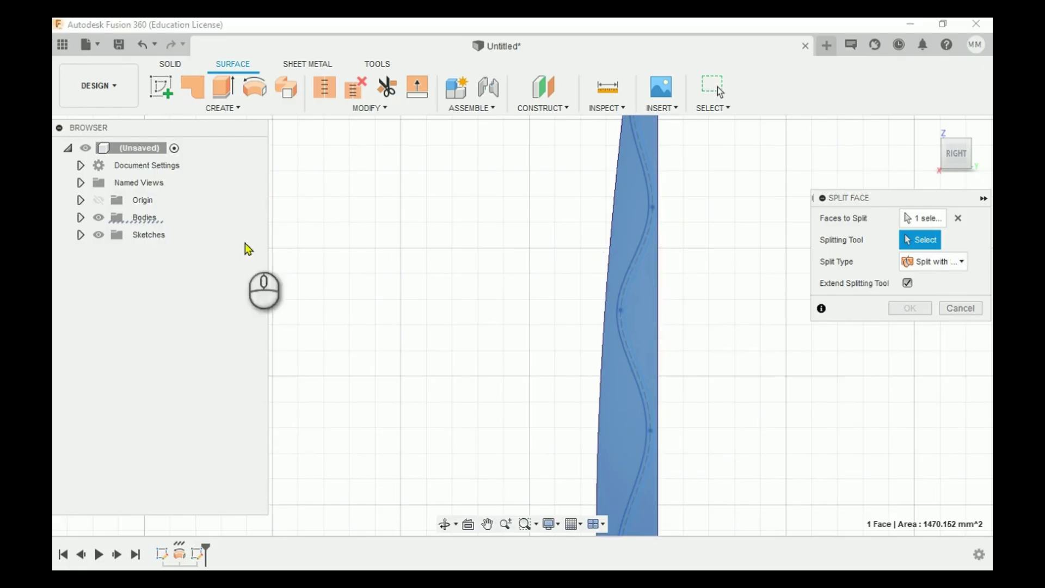
pyautogui.click(99, 217)
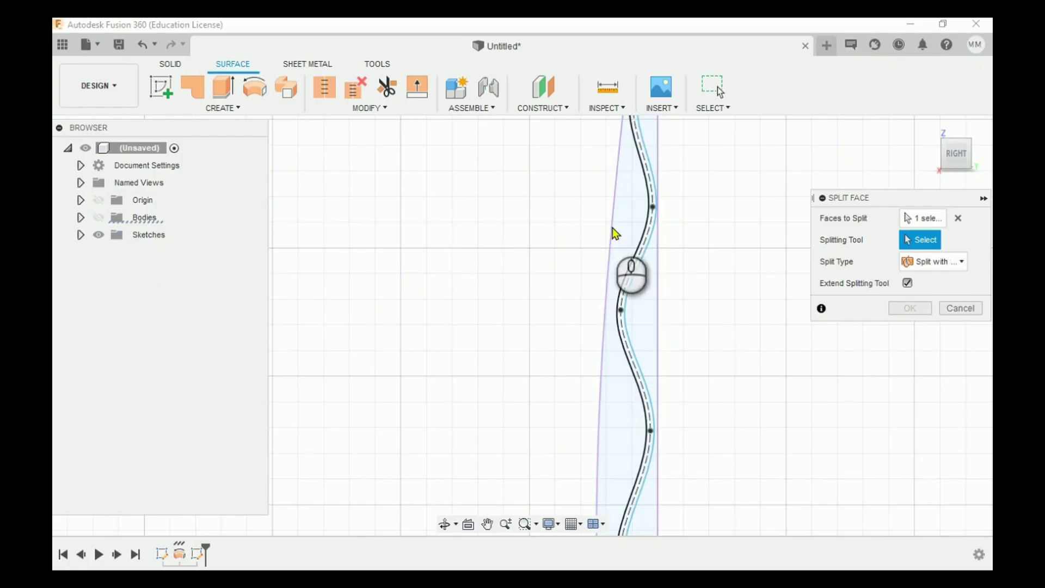
pyautogui.click(631, 254)
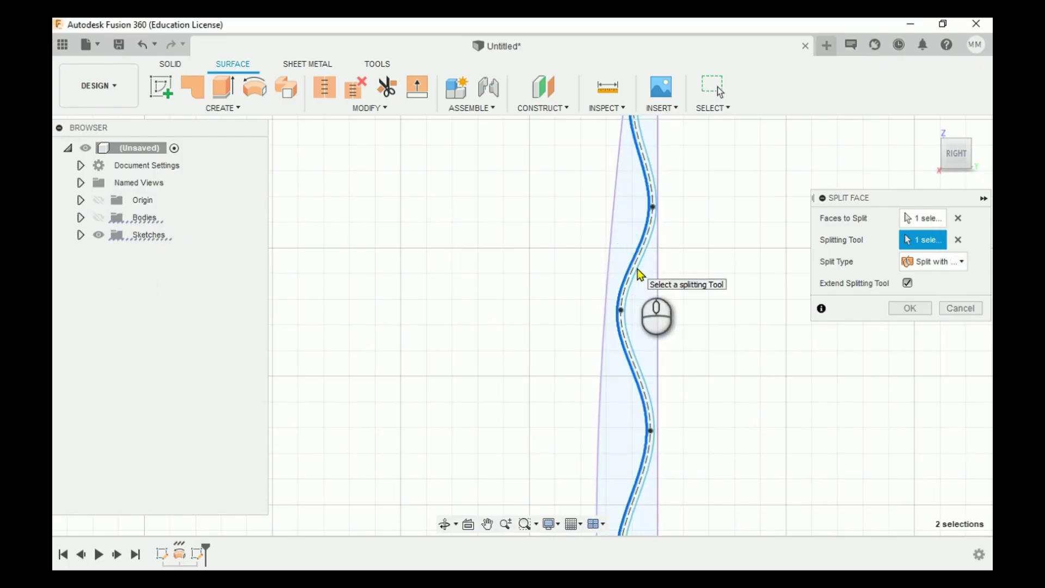
pyautogui.scroll(2, 633, 338)
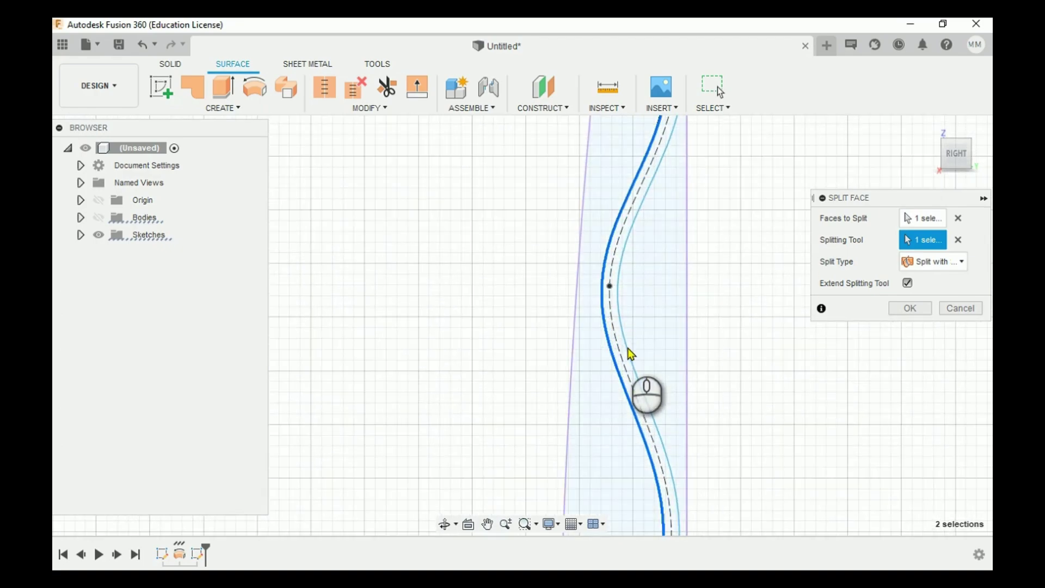
pyautogui.click(911, 308)
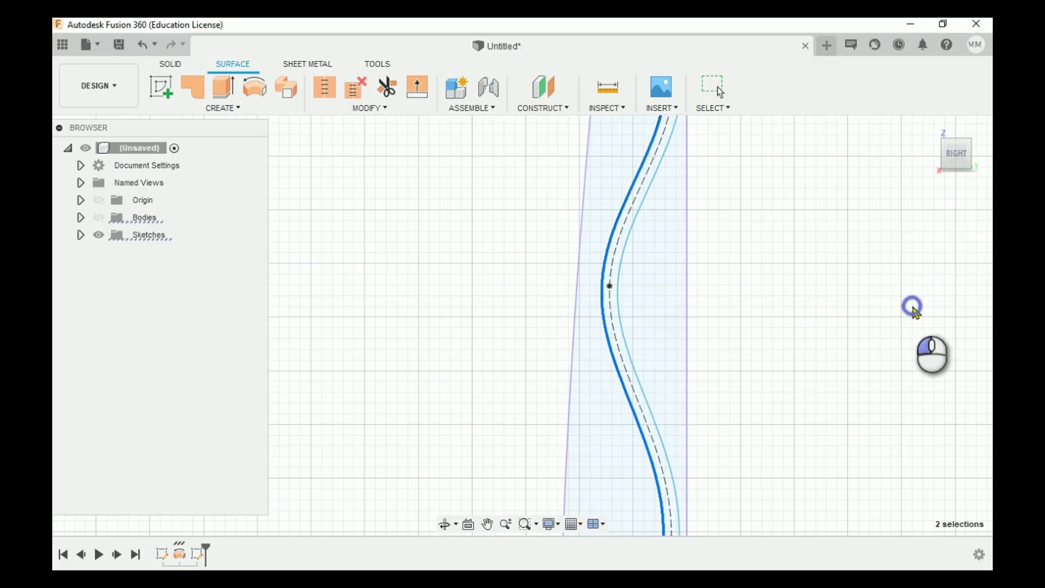
# Make the bodies and Sketch2 visible again.
pyautogui.click(99, 217)
pyautogui.scroll(-5, 762, 322)
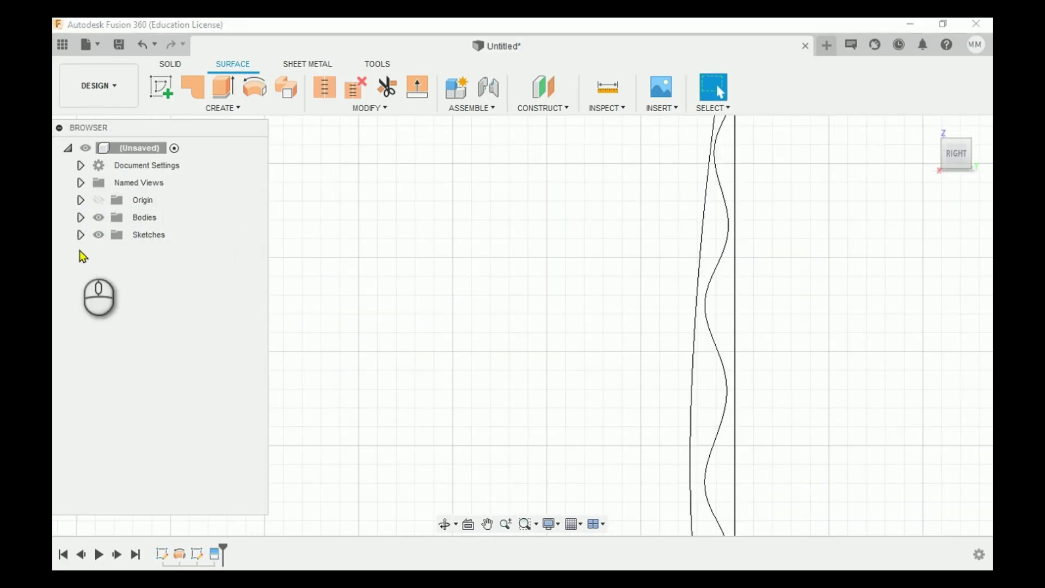
pyautogui.click(113, 272)
pyautogui.click(112, 269)
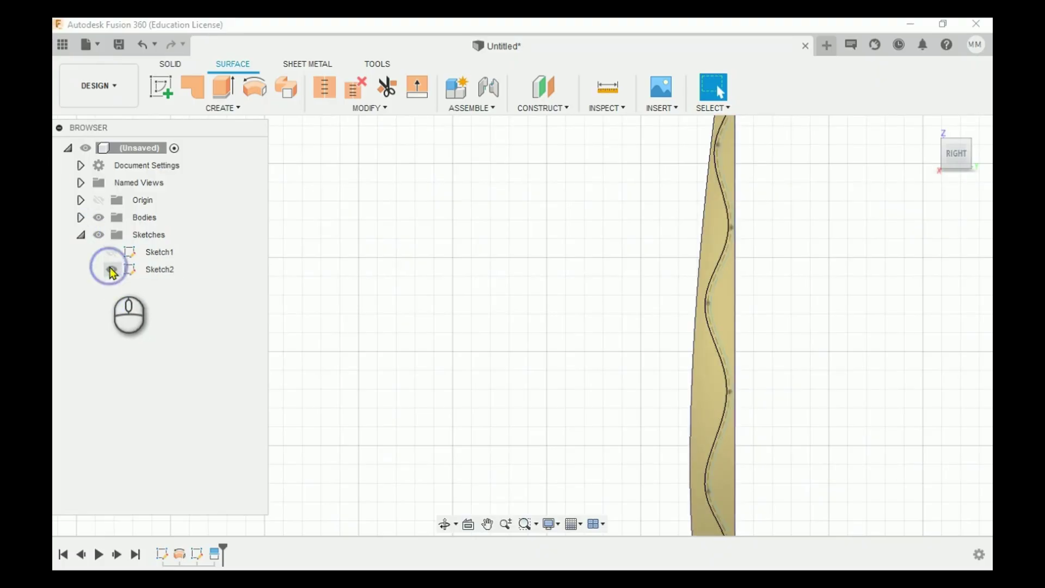
pyautogui.click(711, 321)
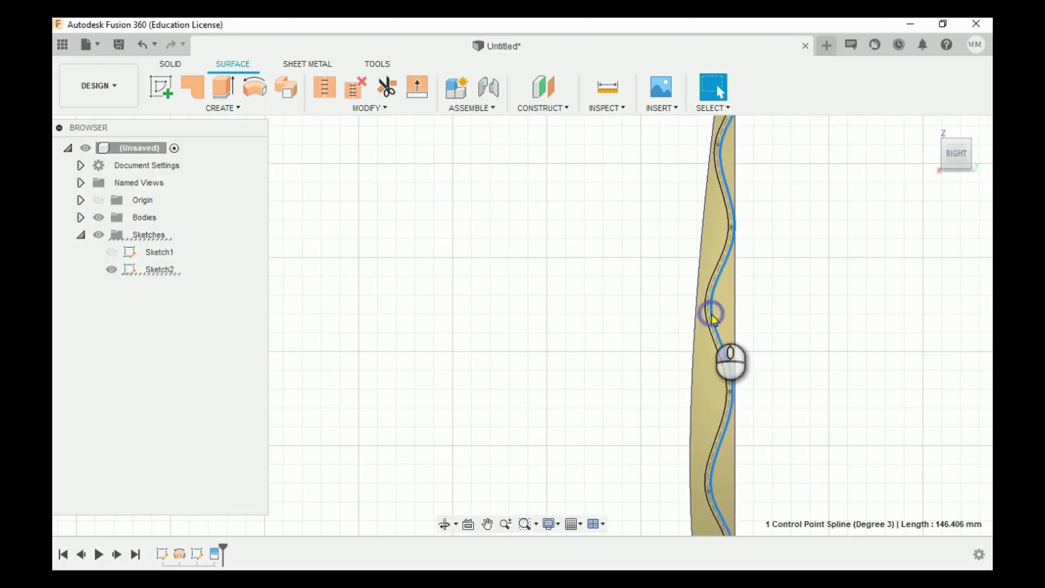
pyautogui.click(366, 111)
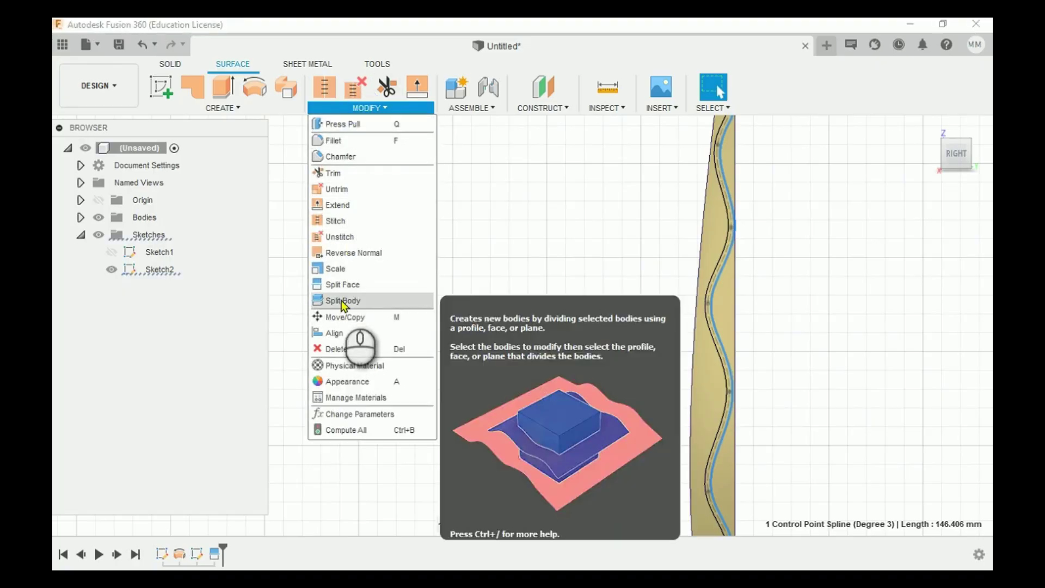
pyautogui.click(343, 301)
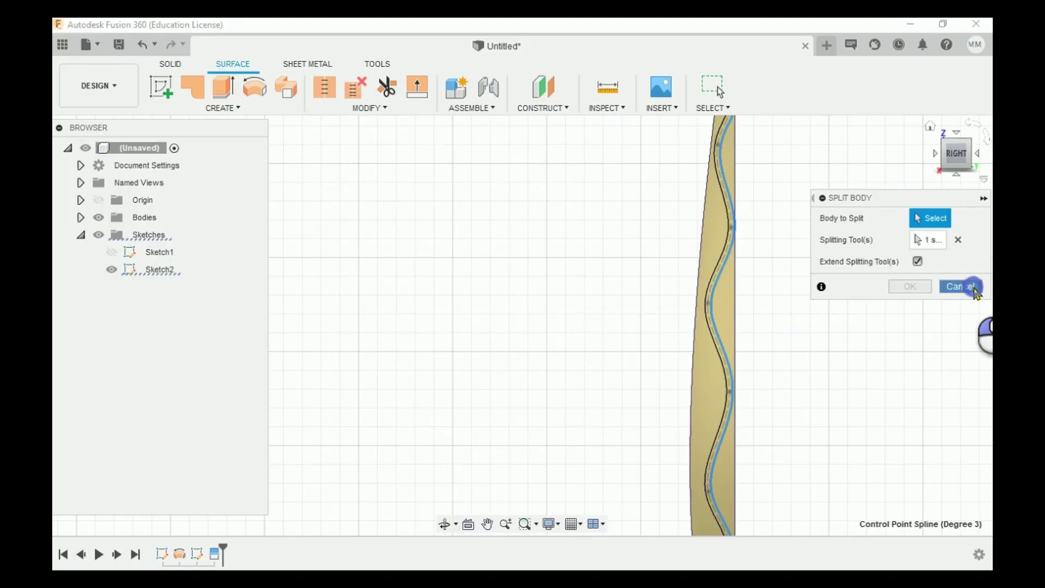
pyautogui.click(961, 287)
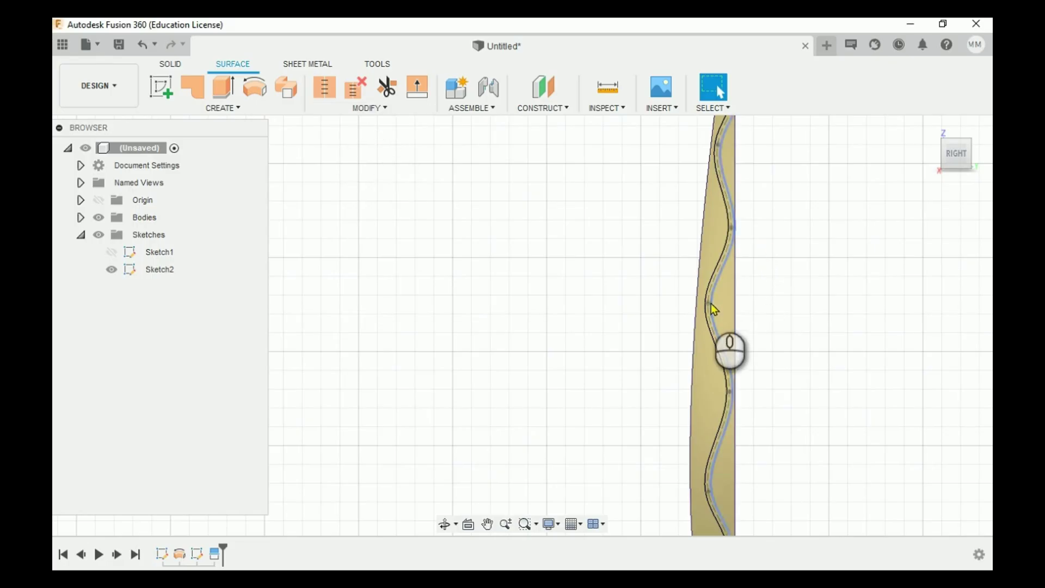
# Split the faces on both sides of the first split line with the offset curve nearer the strip's straight edge.
pyautogui.click(715, 329)
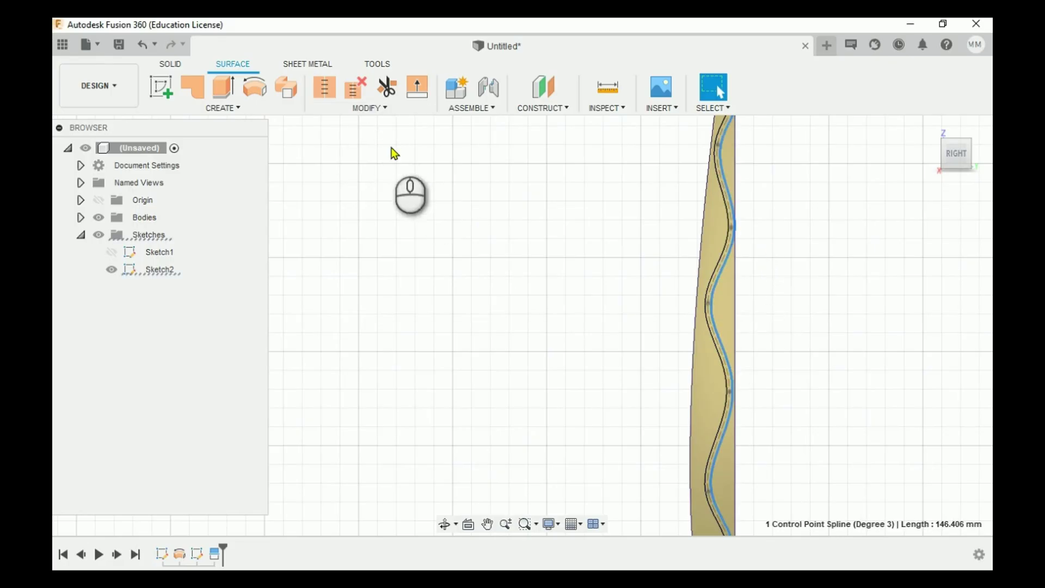
pyautogui.click(363, 107)
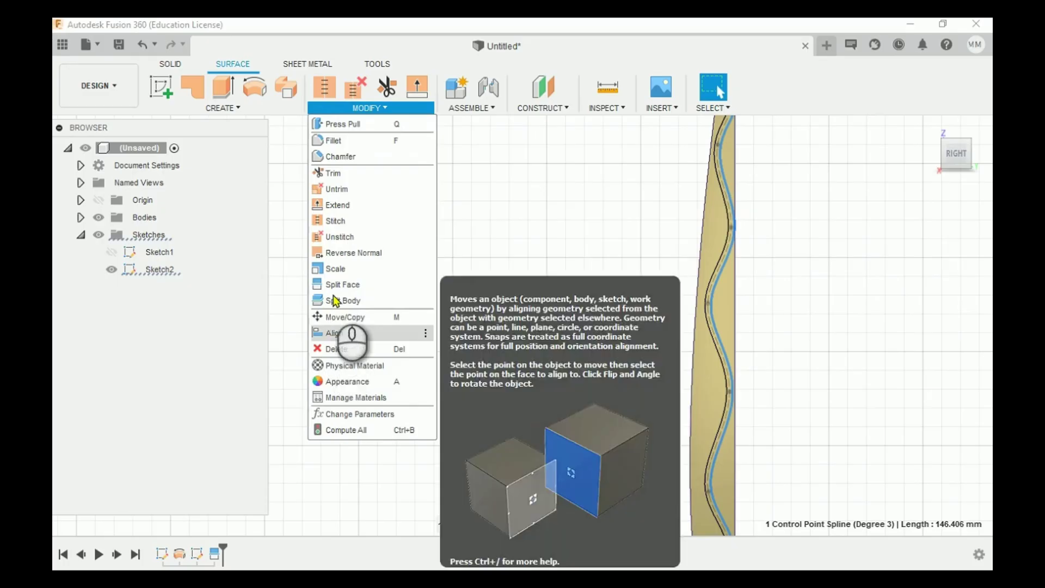
pyautogui.click(335, 284)
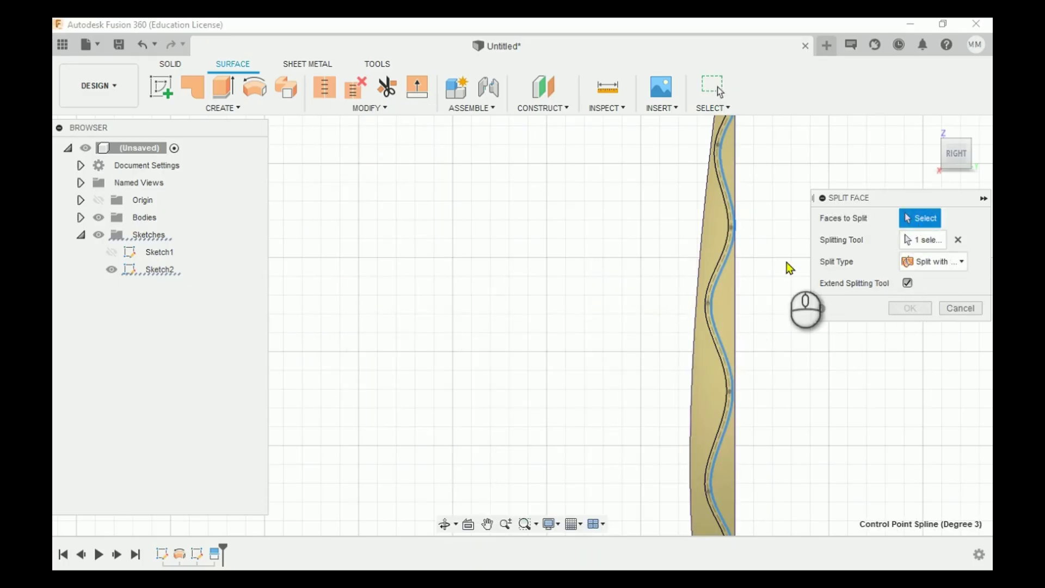
pyautogui.click(707, 365)
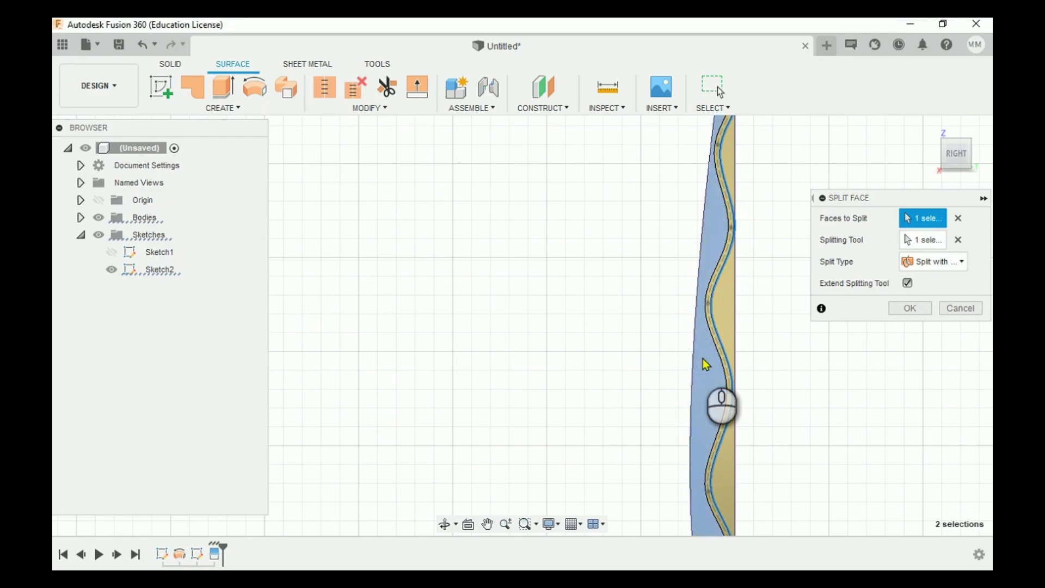
pyautogui.click(729, 323)
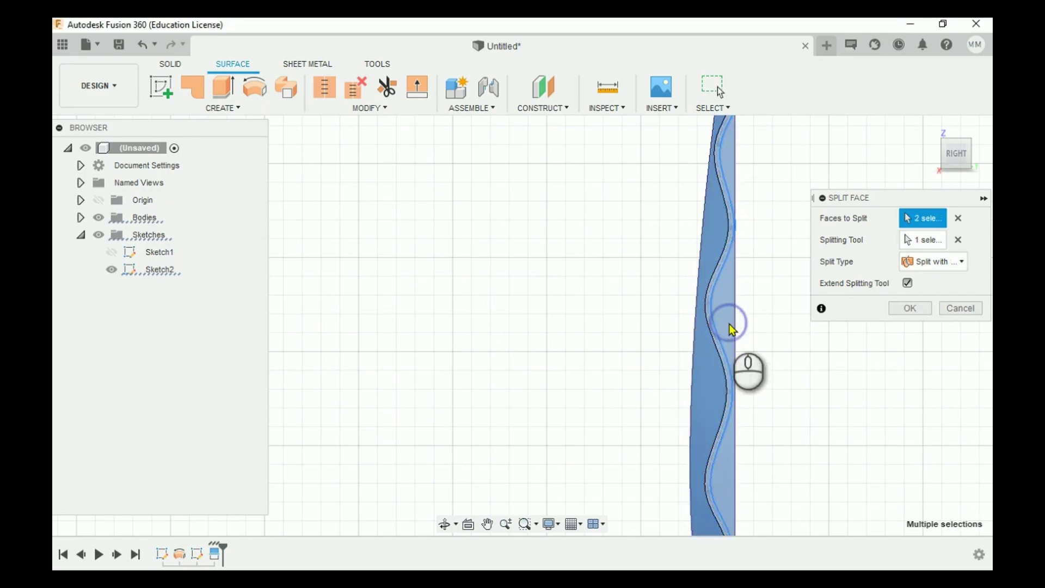
pyautogui.click(900, 308)
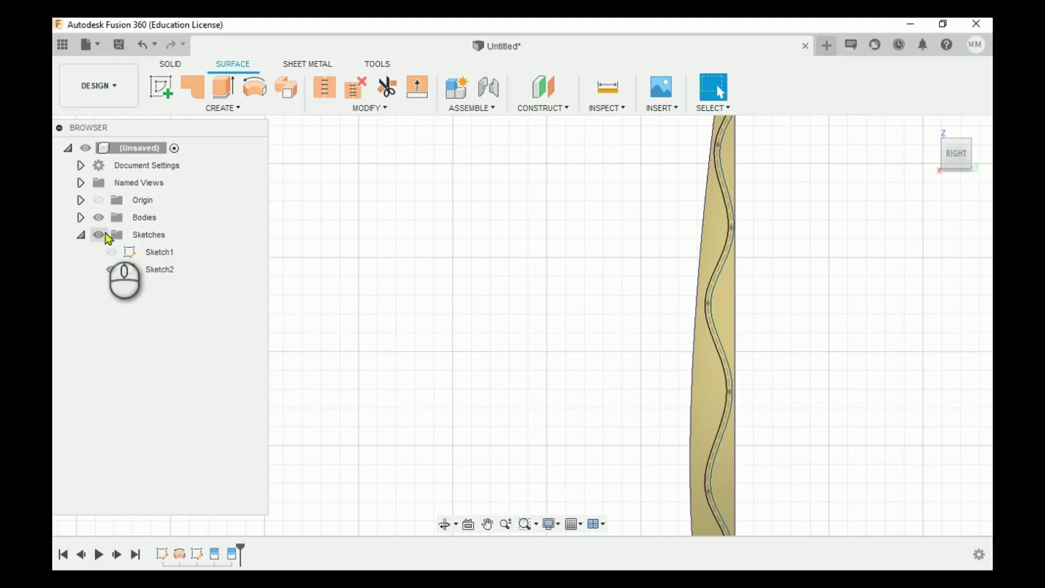
# Hide Sketch2 so that only the split surface strip is displayed.
pyautogui.click(109, 269)
pyautogui.scroll(-2, 730, 311)
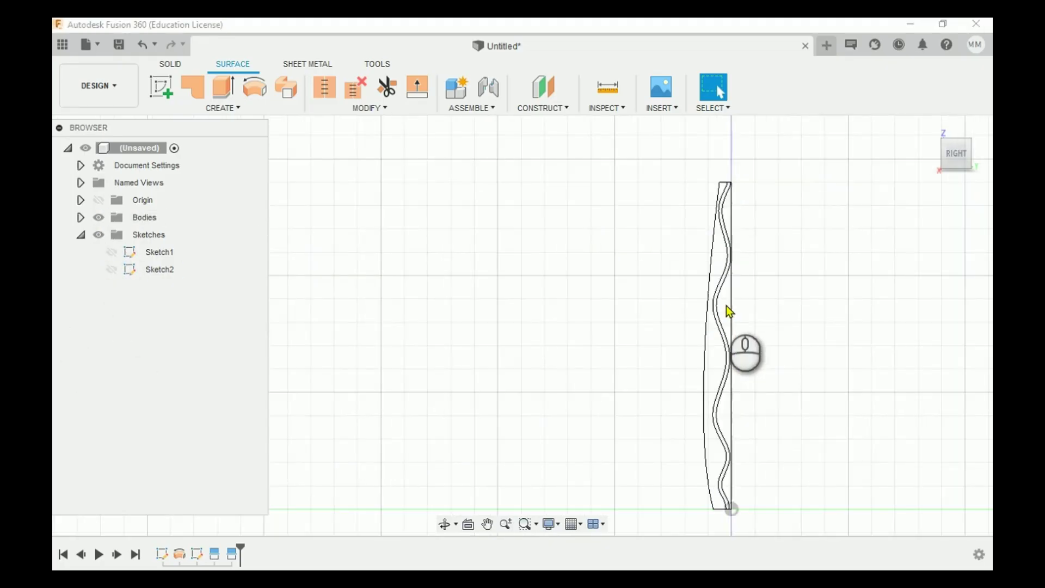
pyautogui.scroll(-2, 761, 476)
pyautogui.scroll(1, 790, 502)
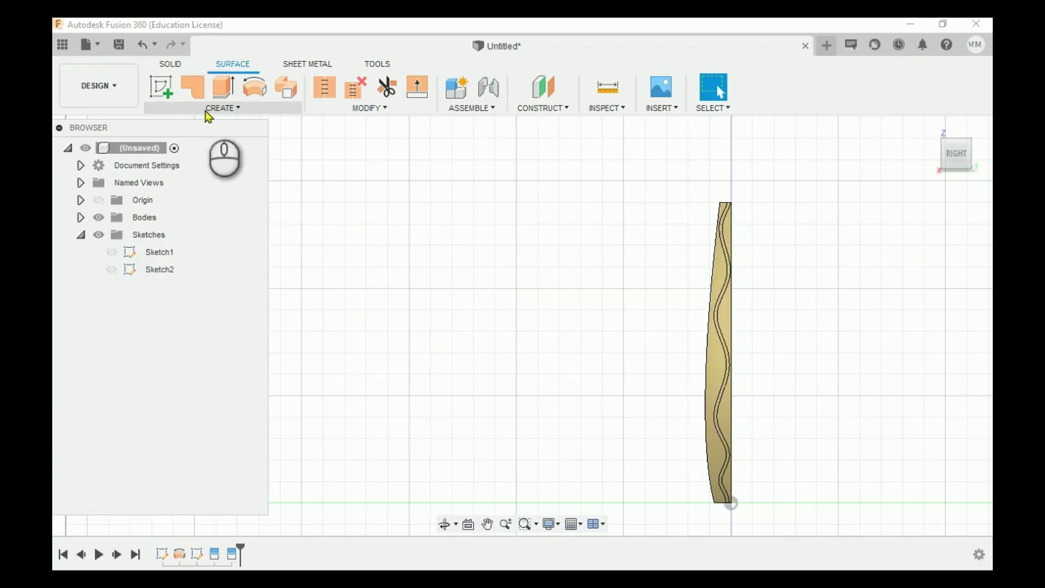
# Mirror the split surface body across the XZ origin plane, using the Bodies type and the Join operation with 0.10 mm tolerance.
pyautogui.click(269, 112)
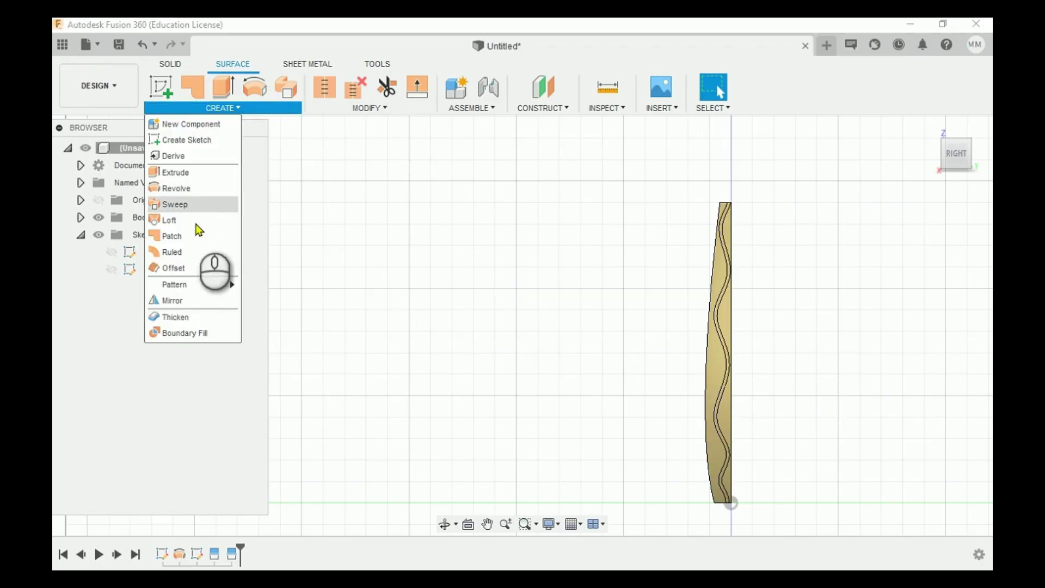
pyautogui.click(245, 316)
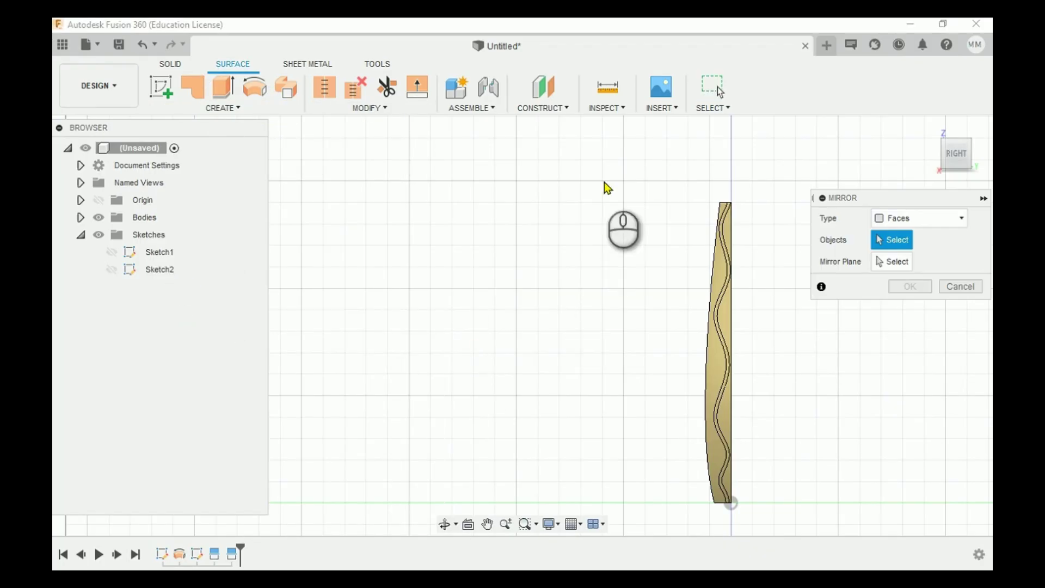
pyautogui.moveTo(630, 155); pyautogui.dragTo(770, 516)
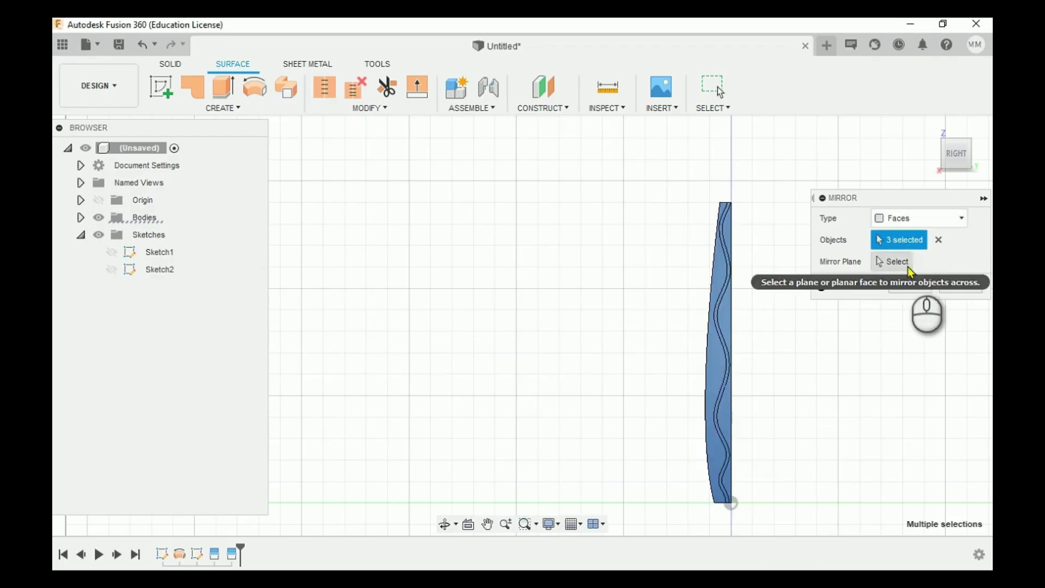
pyautogui.click(919, 219)
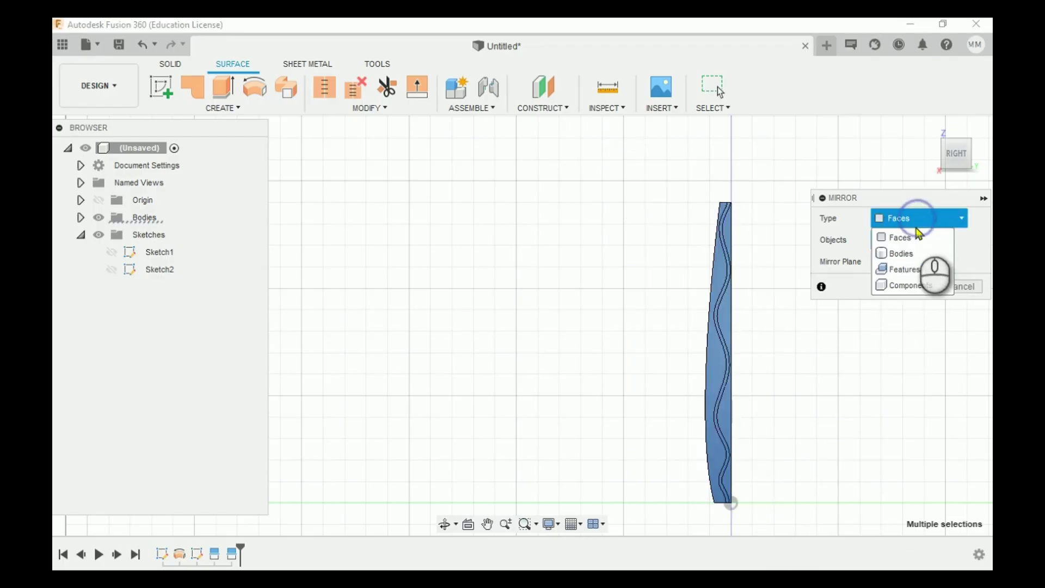
pyautogui.click(910, 255)
pyautogui.moveTo(634, 159); pyautogui.dragTo(790, 510)
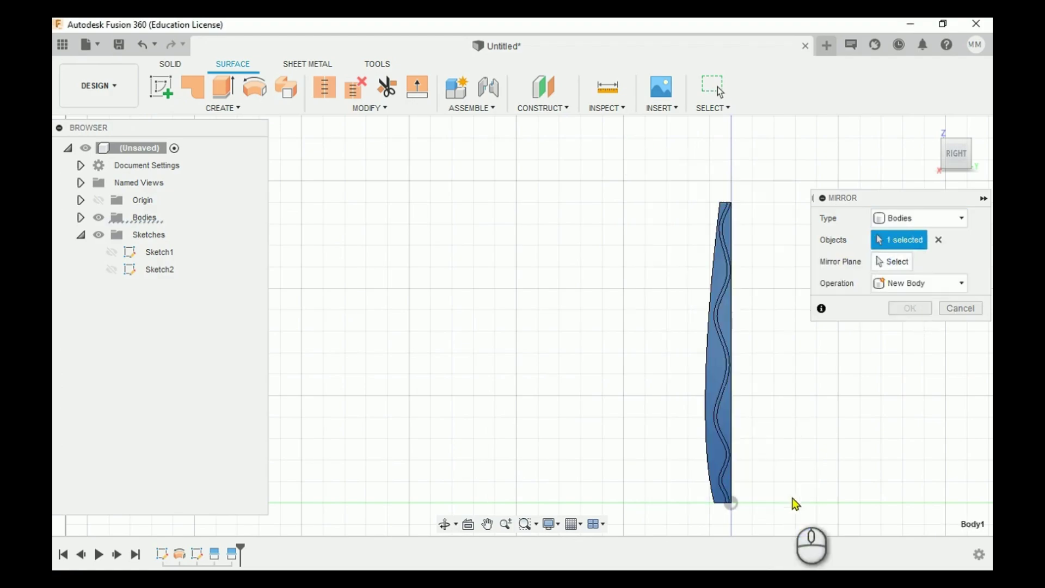
pyautogui.click(899, 267)
pyautogui.click(935, 133)
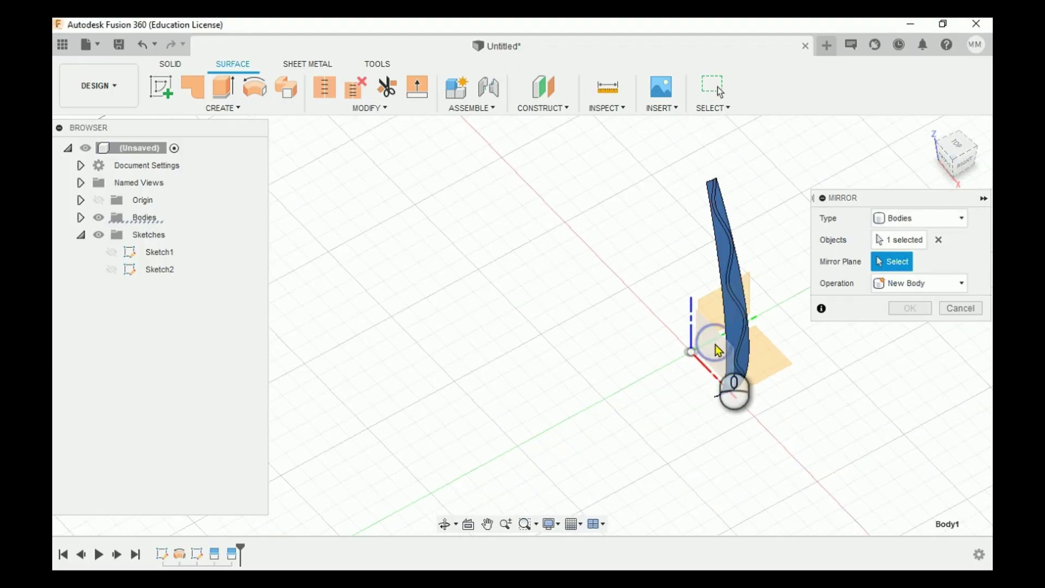
pyautogui.click(719, 350)
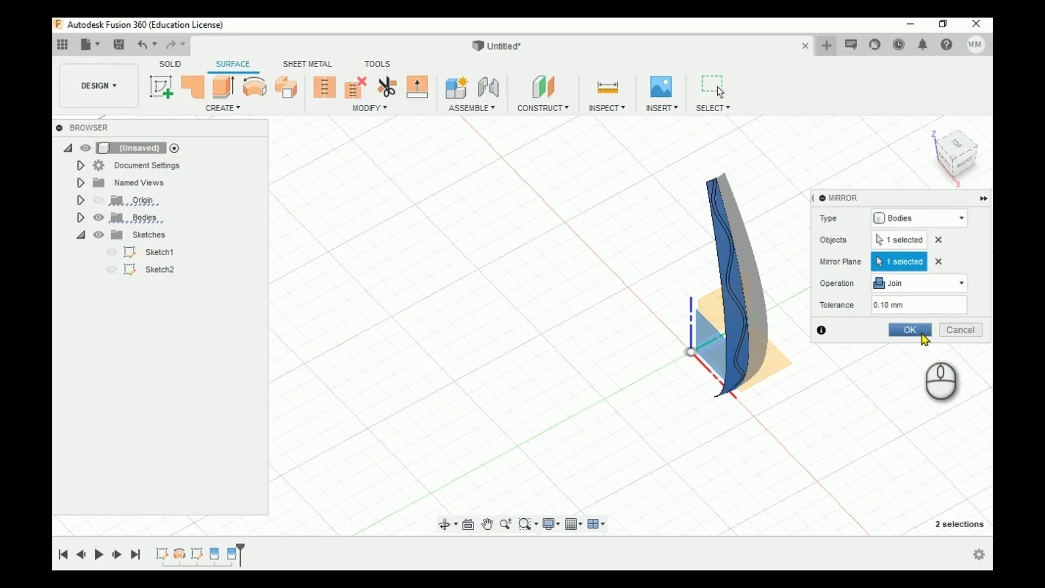
pyautogui.click(926, 338)
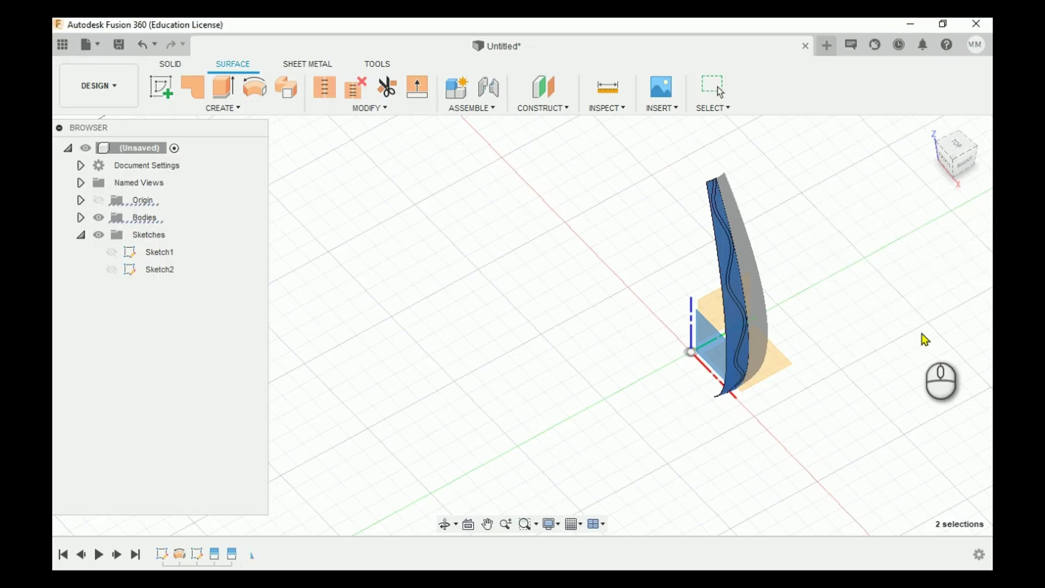
pyautogui.click(956, 164)
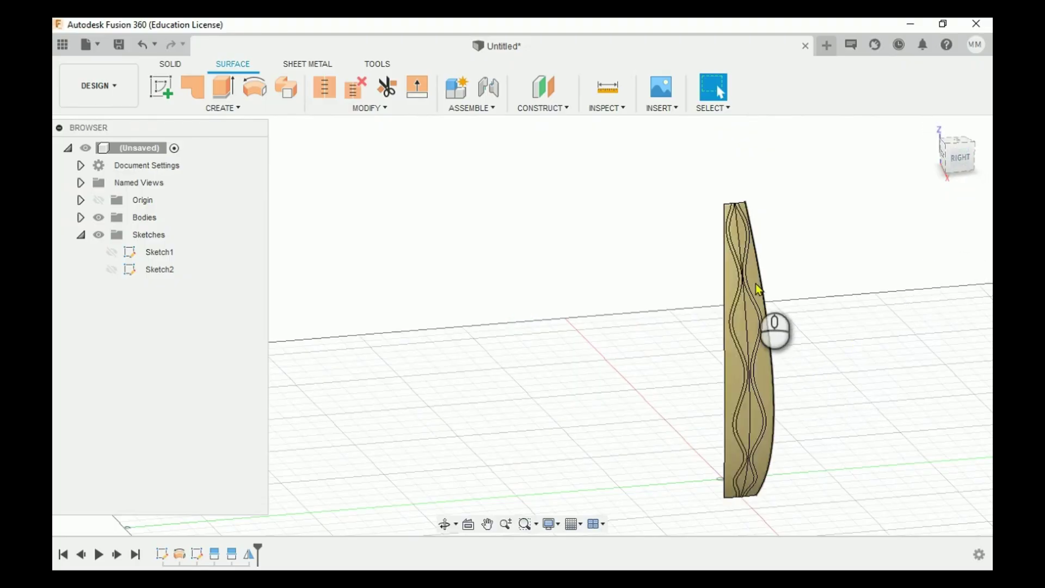
pyautogui.scroll(8, 754, 294)
pyautogui.scroll(-5, 745, 272)
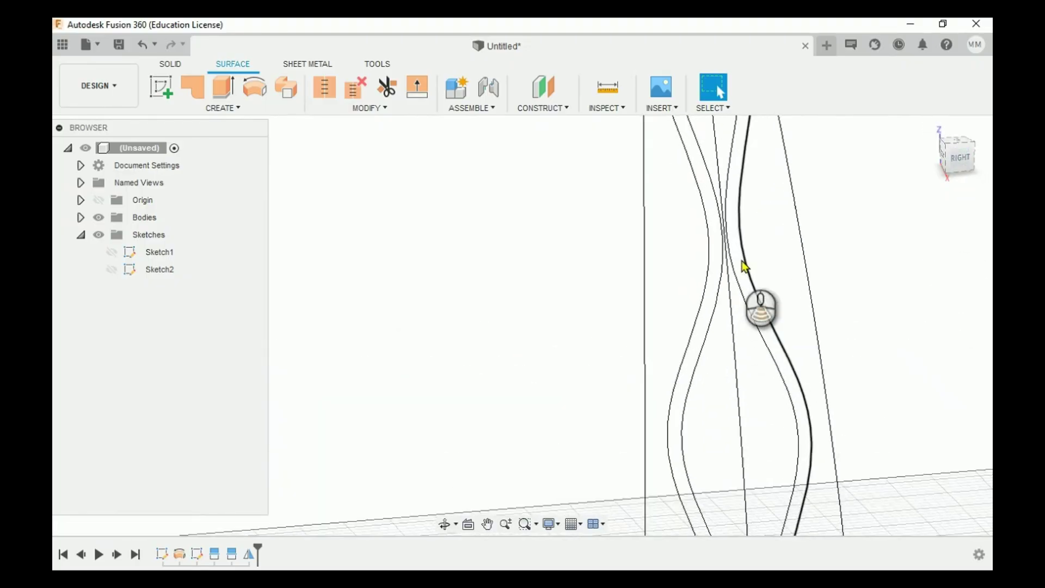
pyautogui.scroll(-6, 743, 264)
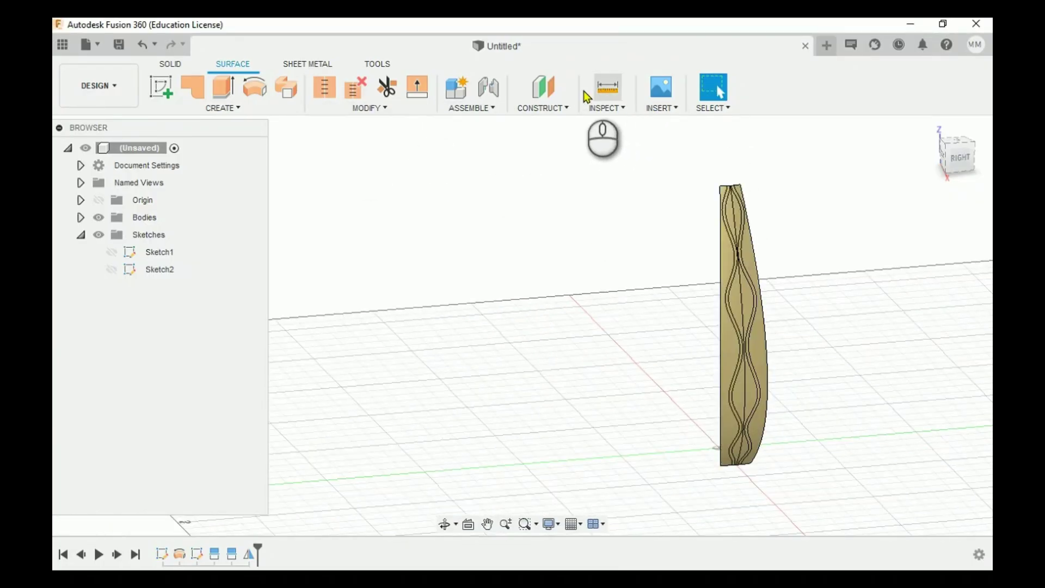
pyautogui.click(602, 108)
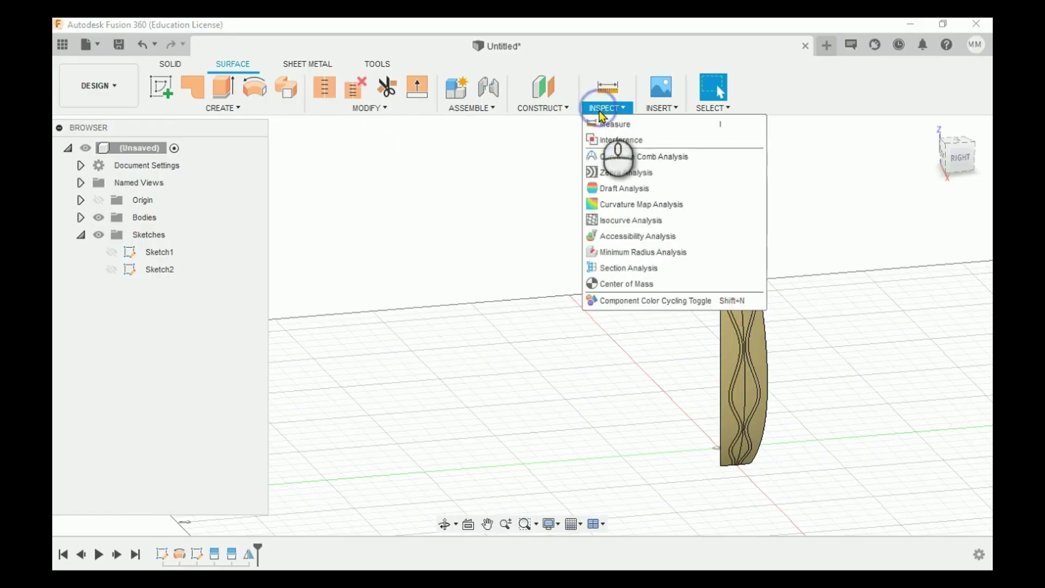
pyautogui.click(556, 109)
pyautogui.click(551, 109)
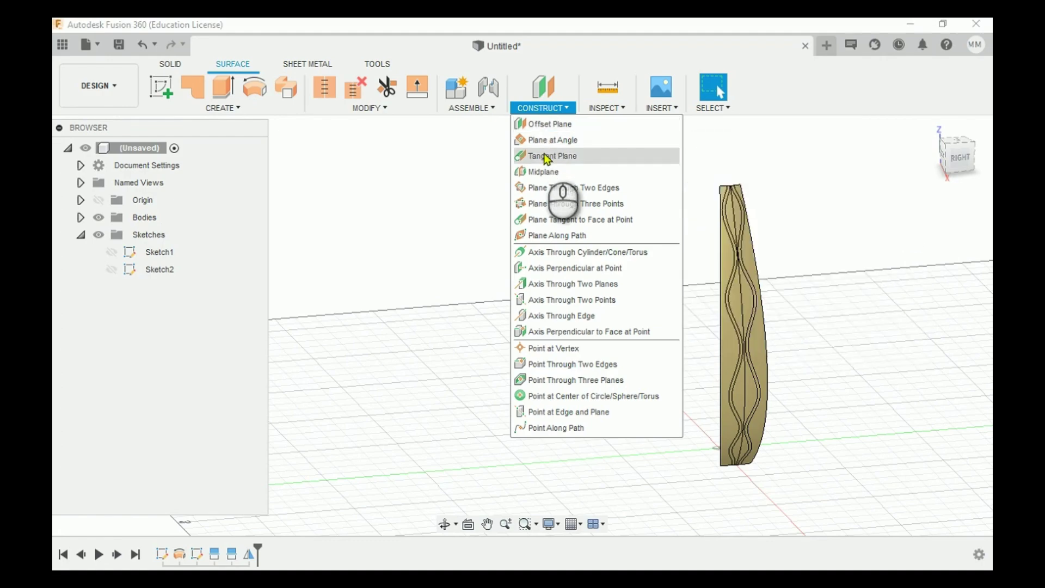
pyautogui.click(545, 190)
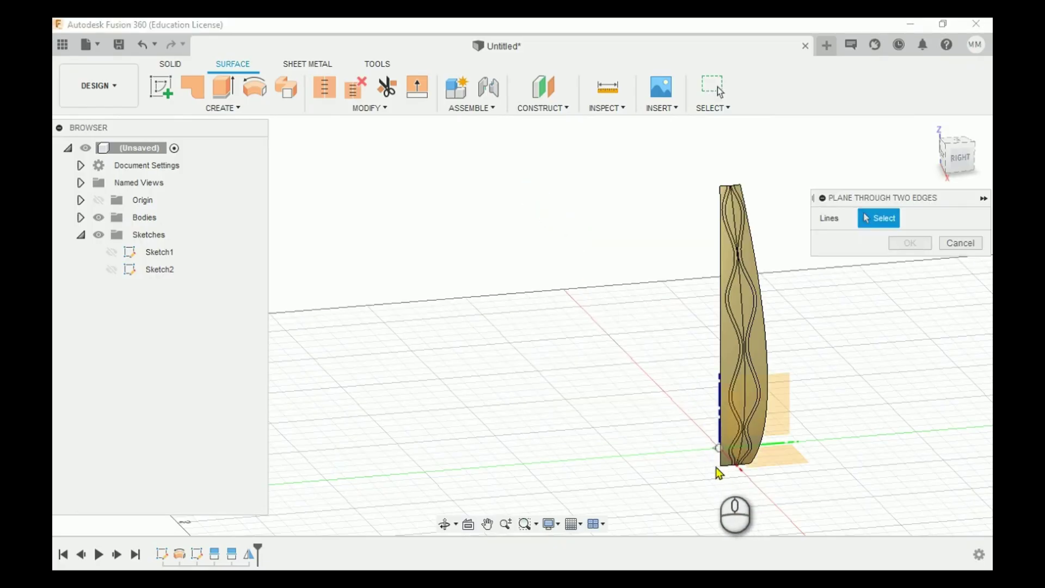
pyautogui.moveTo(944, 163); pyautogui.dragTo(963, 171)
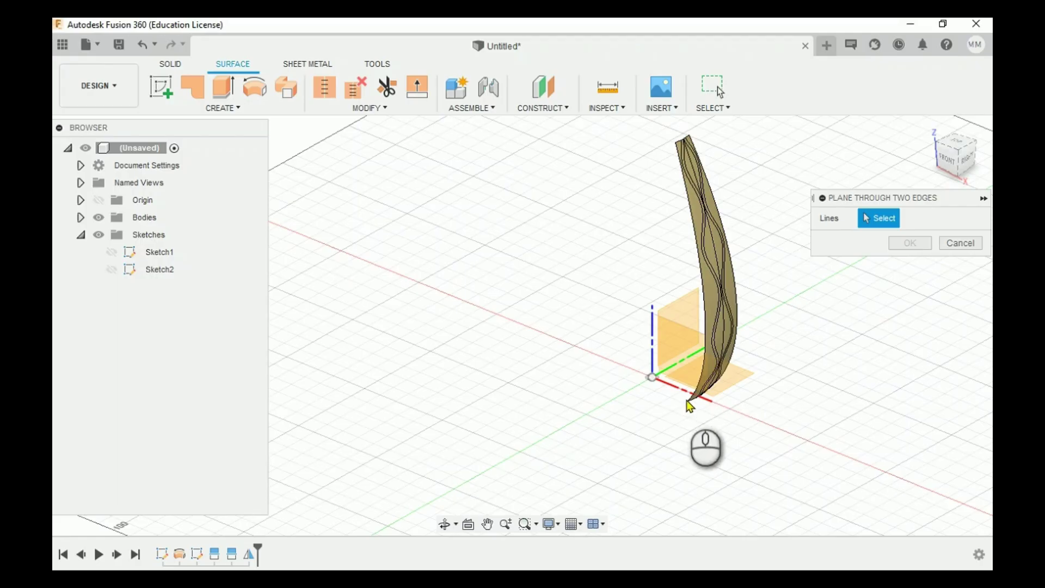
pyautogui.click(963, 245)
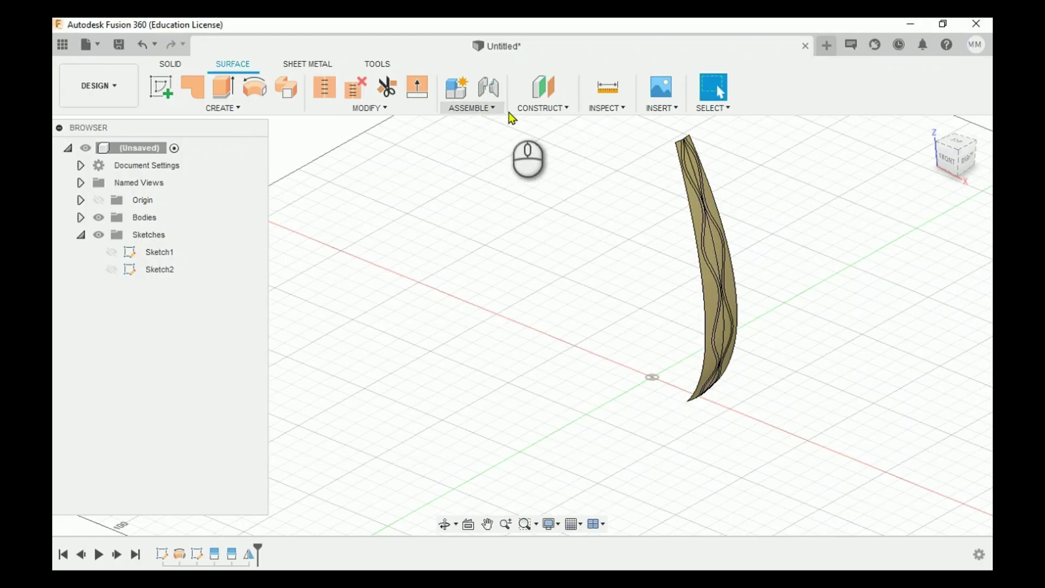
# Create a construction plane through three points: the two end vertices of the strip's free straight edge and the origin.
pyautogui.click(531, 109)
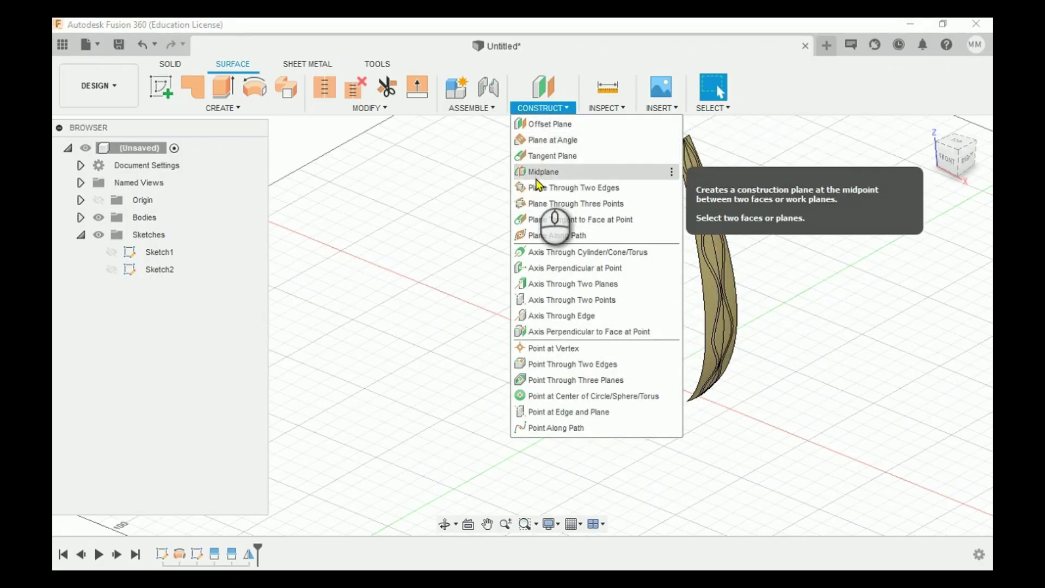
pyautogui.click(538, 205)
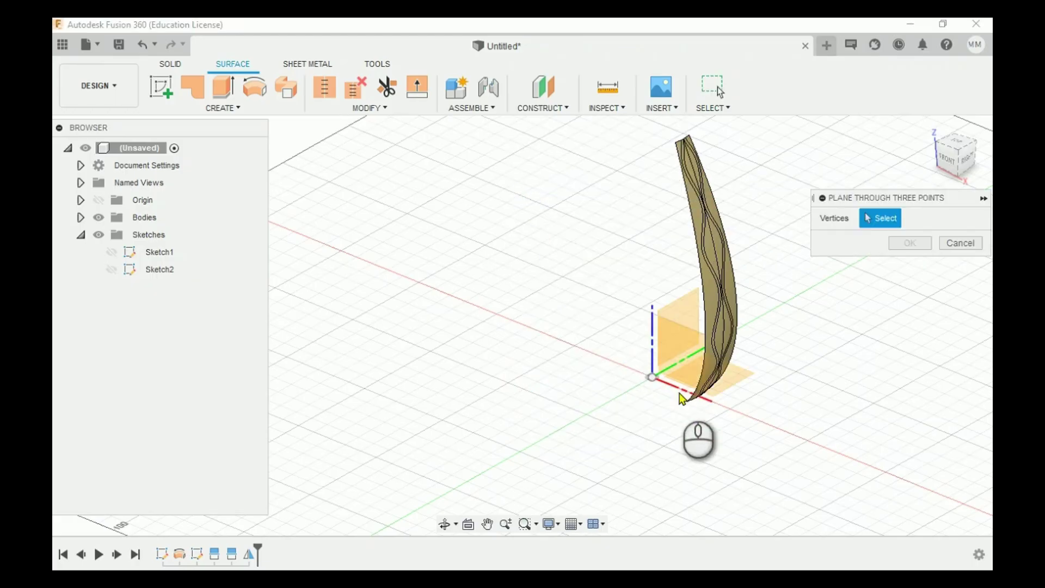
pyautogui.click(689, 401)
pyautogui.click(676, 143)
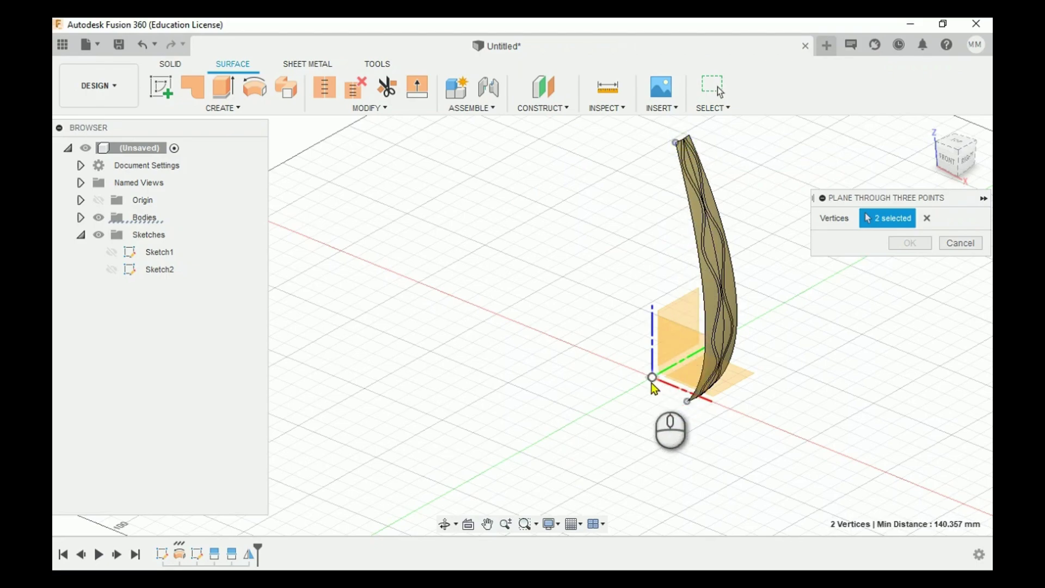
pyautogui.click(653, 381)
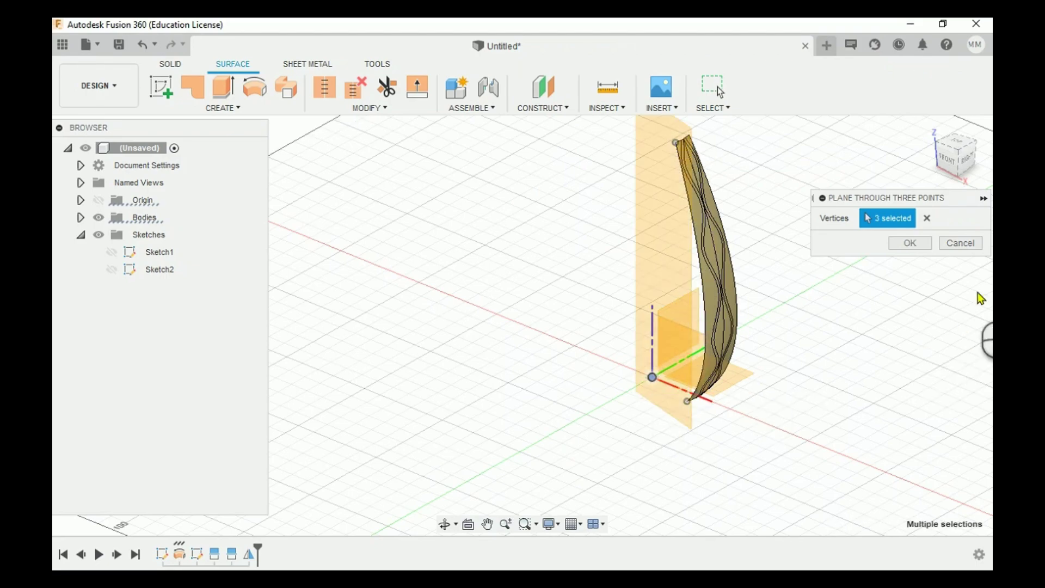
pyautogui.click(911, 245)
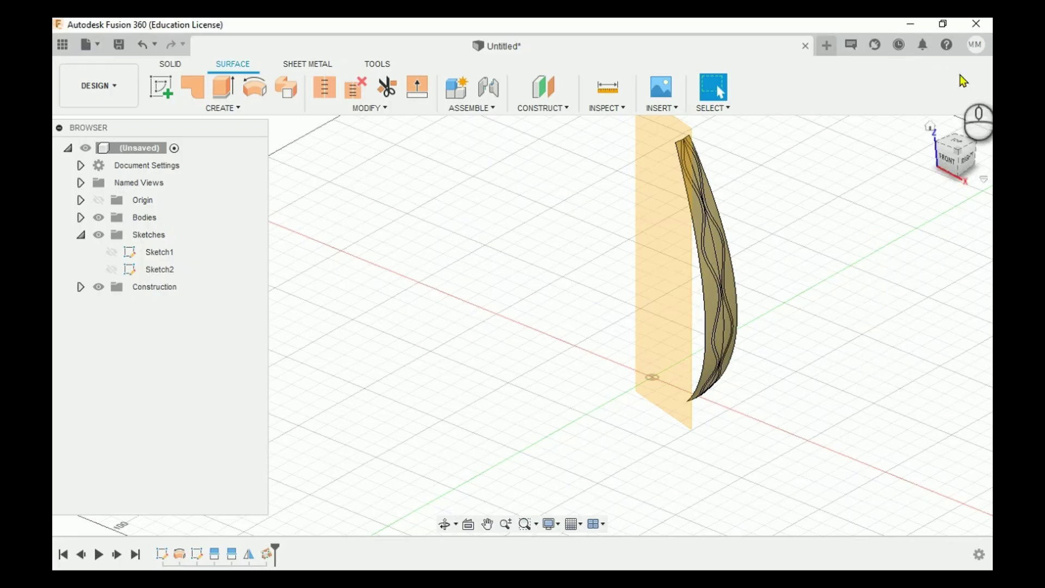
# Mirror the strip body across the new construction plane using the Bodies type and Join with 0.10 mm tolerance, and hide the construction plane.
pyautogui.keyDown('shift'); pyautogui.moveTo(964, 155); pyautogui.dragTo(675, 149, button='middle'); pyautogui.keyUp('shift')
pyautogui.moveTo(668, 141); pyautogui.dragTo(829, 483)
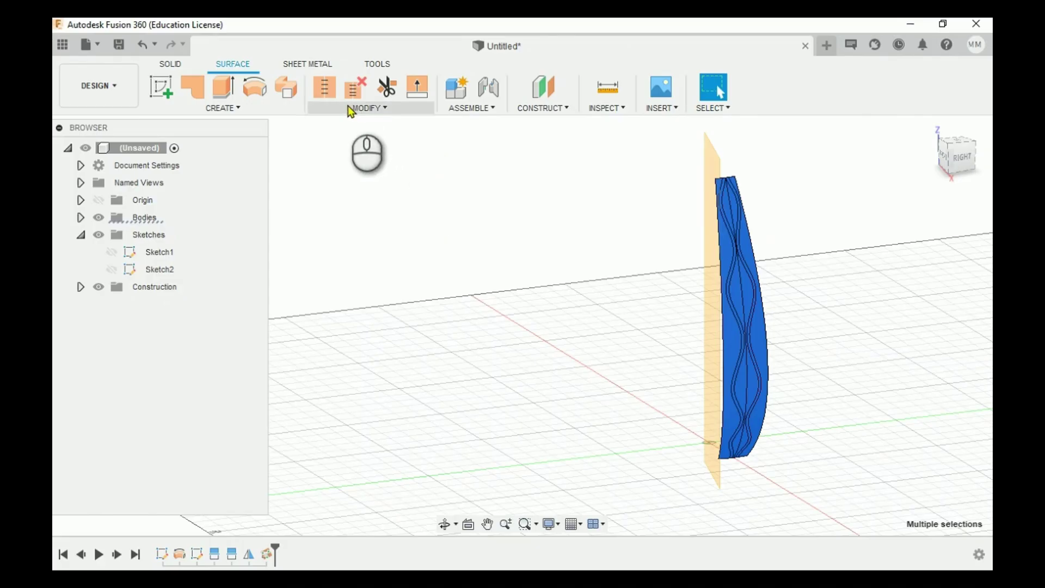
pyautogui.click(294, 108)
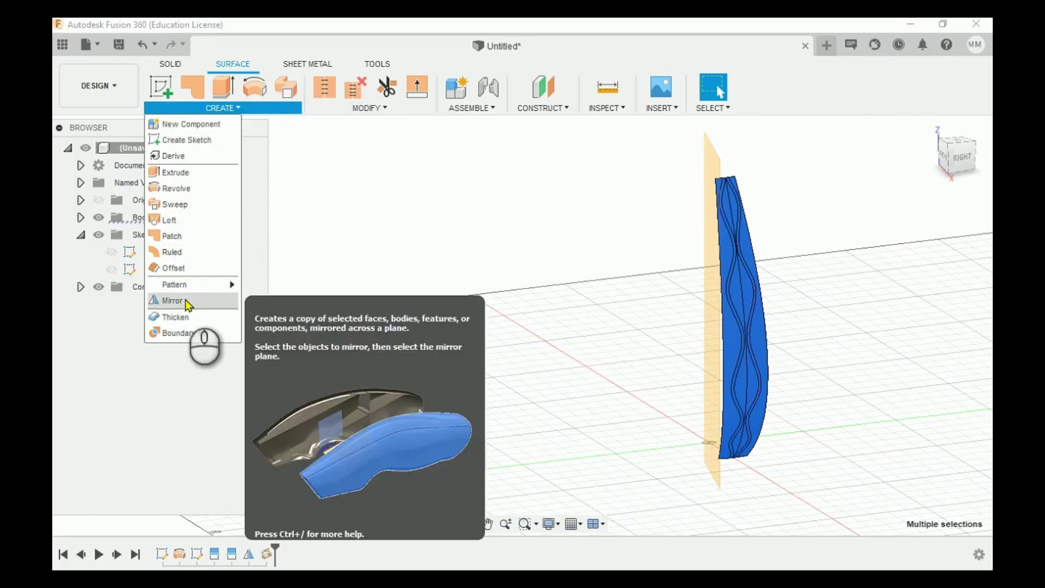
pyautogui.click(188, 301)
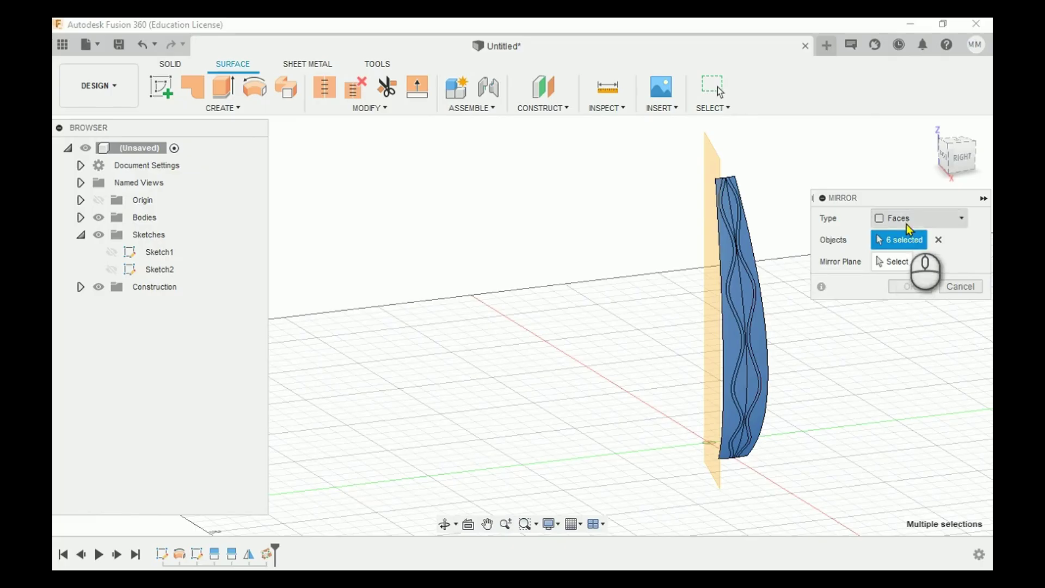
pyautogui.click(909, 221)
pyautogui.click(901, 254)
pyautogui.click(741, 251)
pyautogui.click(896, 262)
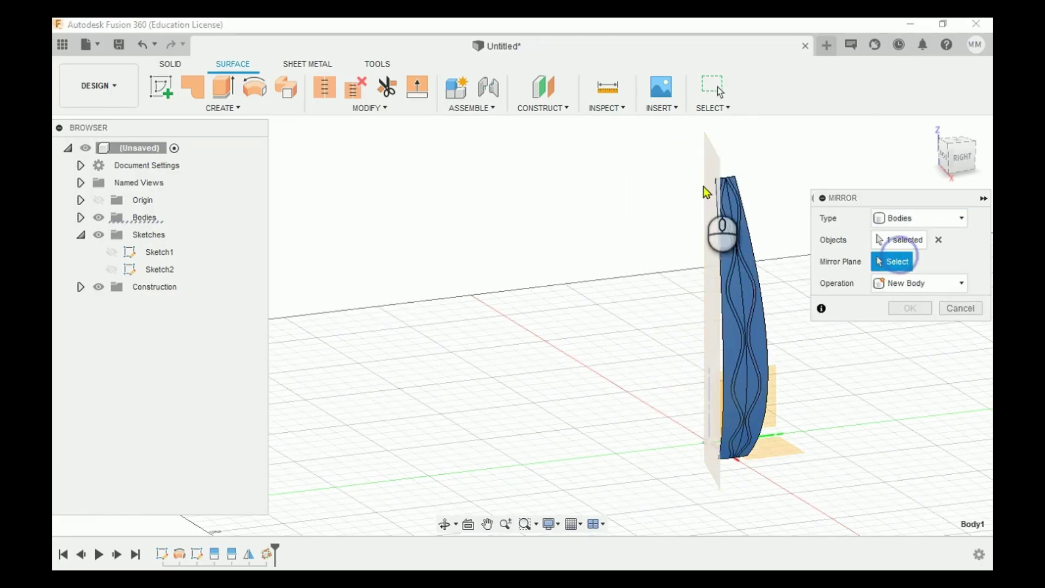
pyautogui.click(711, 166)
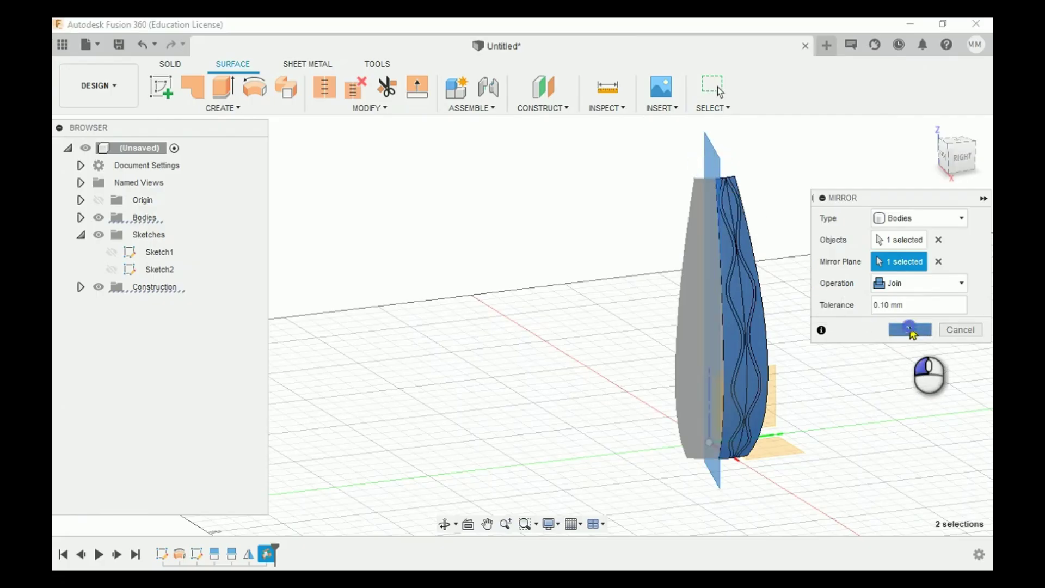
pyautogui.click(910, 330)
pyautogui.moveTo(951, 177)
pyautogui.mouseDown()
pyautogui.moveTo(901, 178)
pyautogui.moveTo(899, 148)
pyautogui.moveTo(897, 176)
pyautogui.moveTo(951, 178)
pyautogui.mouseUp()
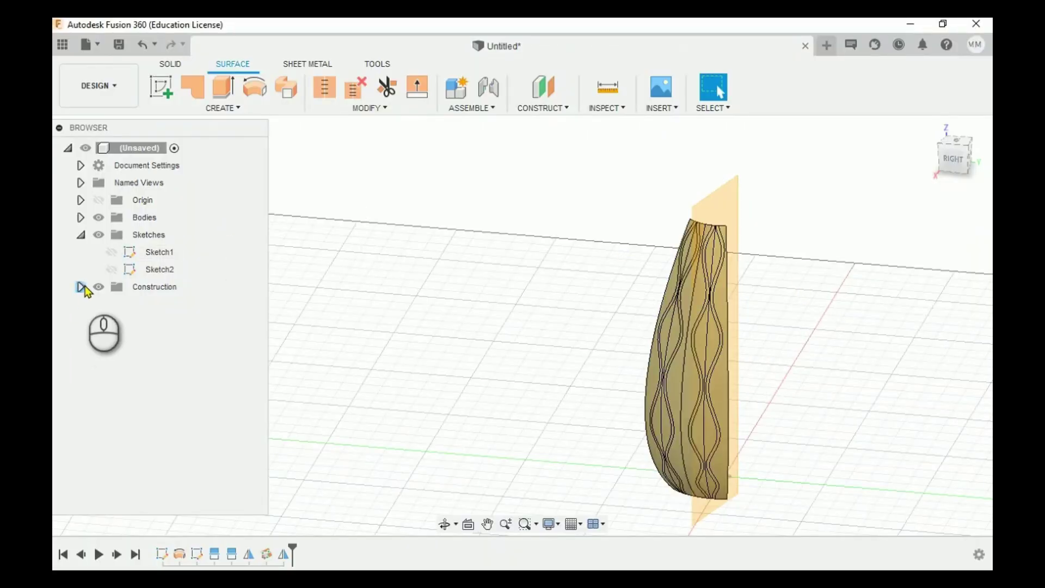
pyautogui.click(99, 287)
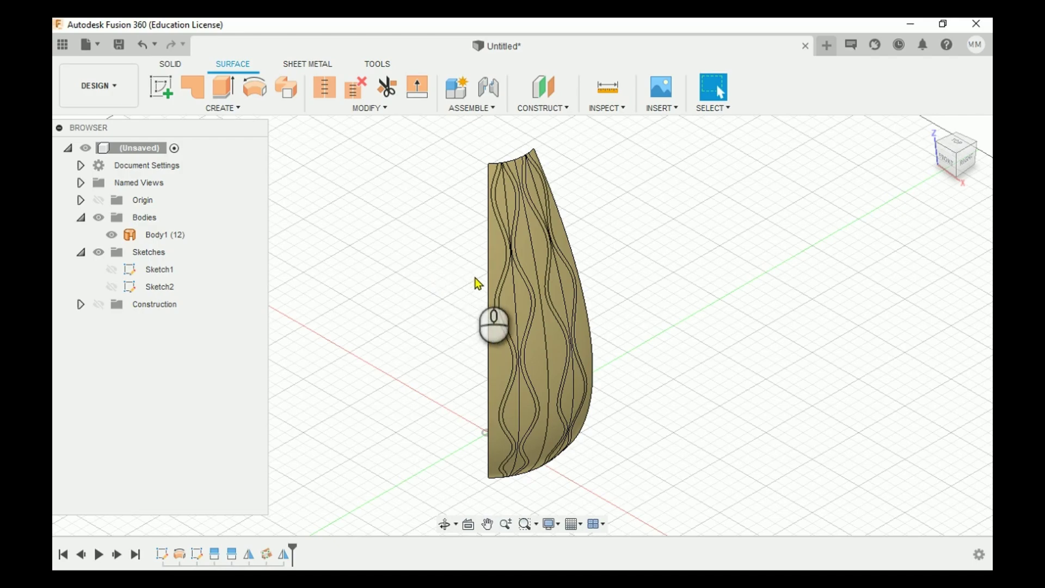
# Delete the wide edge face, the outermost thin wavy band and the wide face just inside it at the strip's front edge.
pyautogui.click(507, 367)
pyautogui.press('Delete')
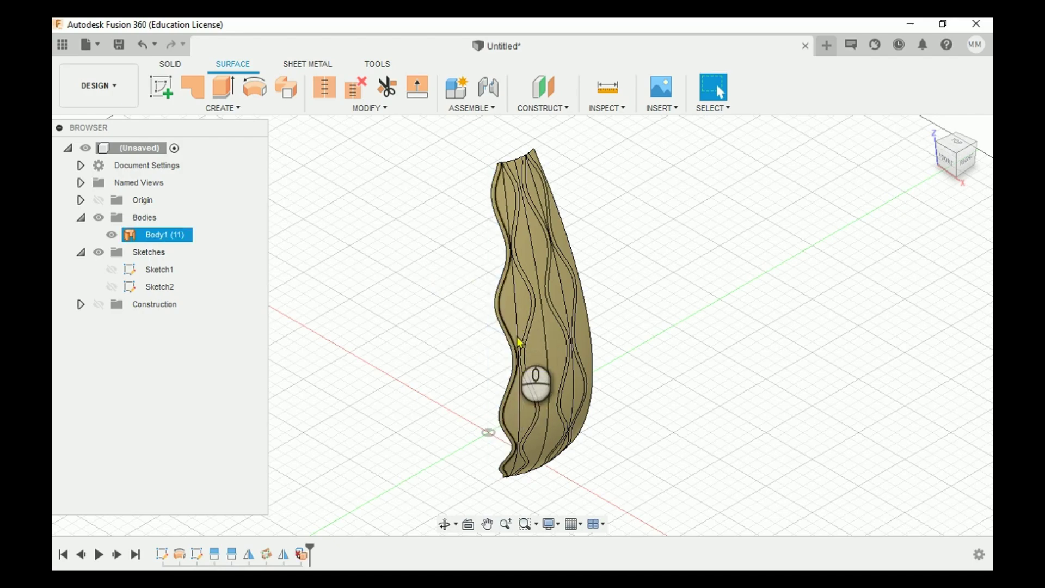
pyautogui.click(511, 308)
pyautogui.press('Delete')
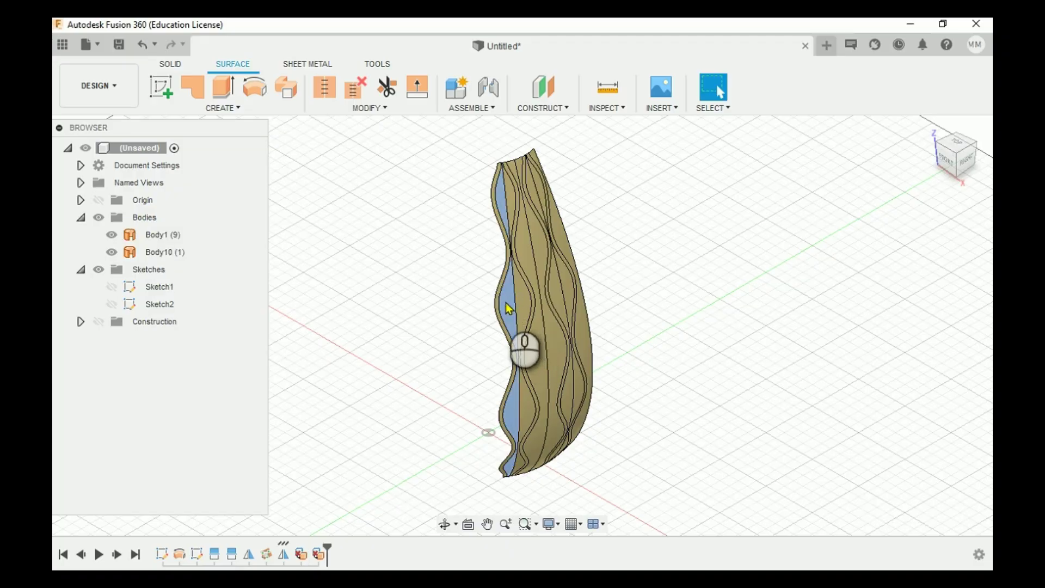
pyautogui.scroll(5, 507, 307)
pyautogui.click(495, 283)
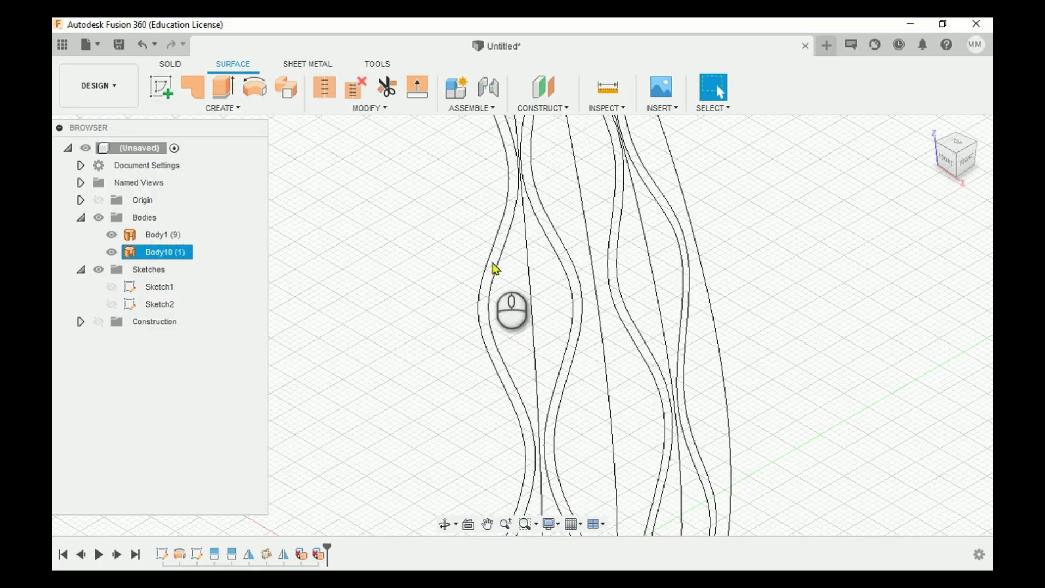
pyautogui.press('Delete')
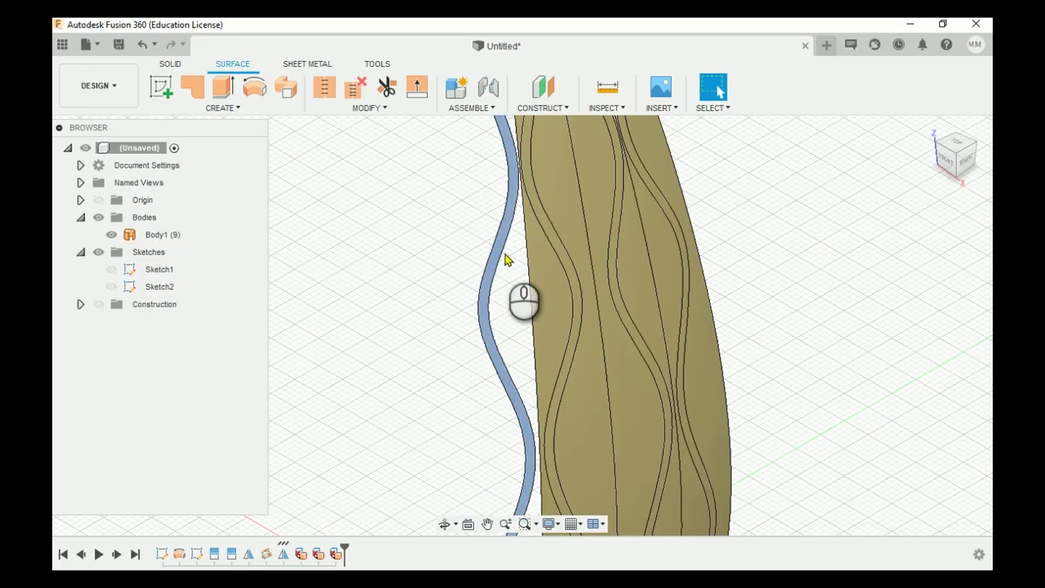
# Delete all remaining wide faces of the surface so that only three thin wavy bands are left.
pyautogui.click(540, 275)
pyautogui.press('Delete')
pyautogui.click(585, 355)
pyautogui.click(632, 374)
pyautogui.press('Delete')
pyautogui.click(644, 306)
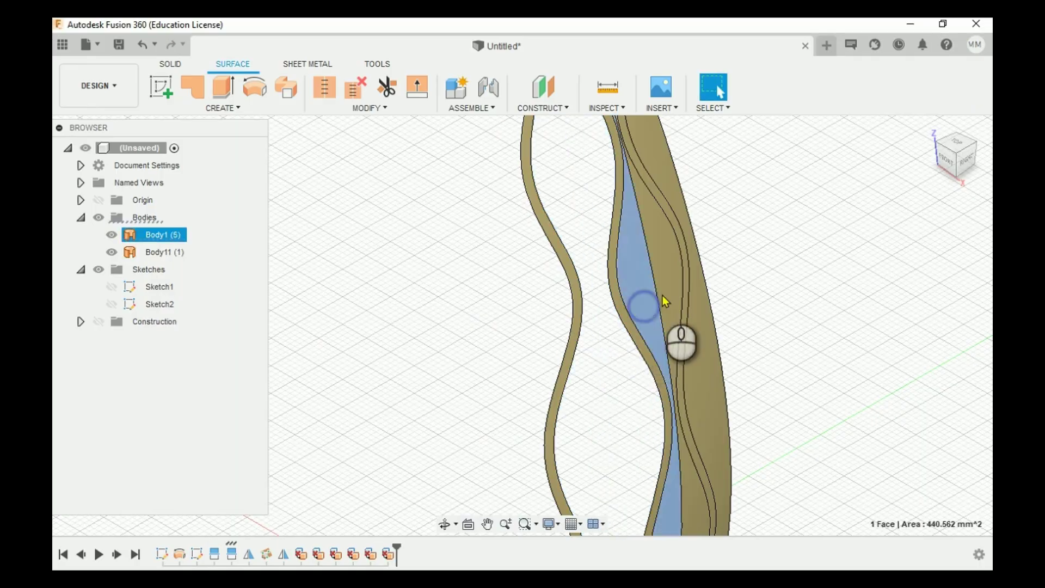
pyautogui.press('Delete')
pyautogui.click(673, 281)
pyautogui.press('Delete')
pyautogui.click(695, 311)
pyautogui.press('Delete')
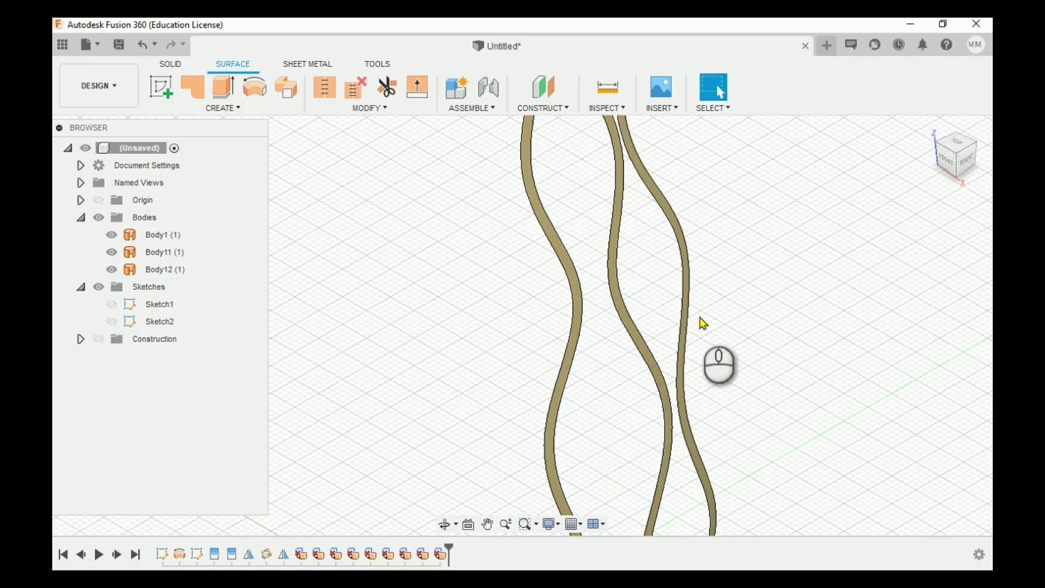
# Create a Normal ruled surface from the front wavy band's edge facing the middle band, with distance -10 mm and angle 0 deg.
pyautogui.scroll(2, 699, 318)
pyautogui.click(387, 184)
pyautogui.click(240, 110)
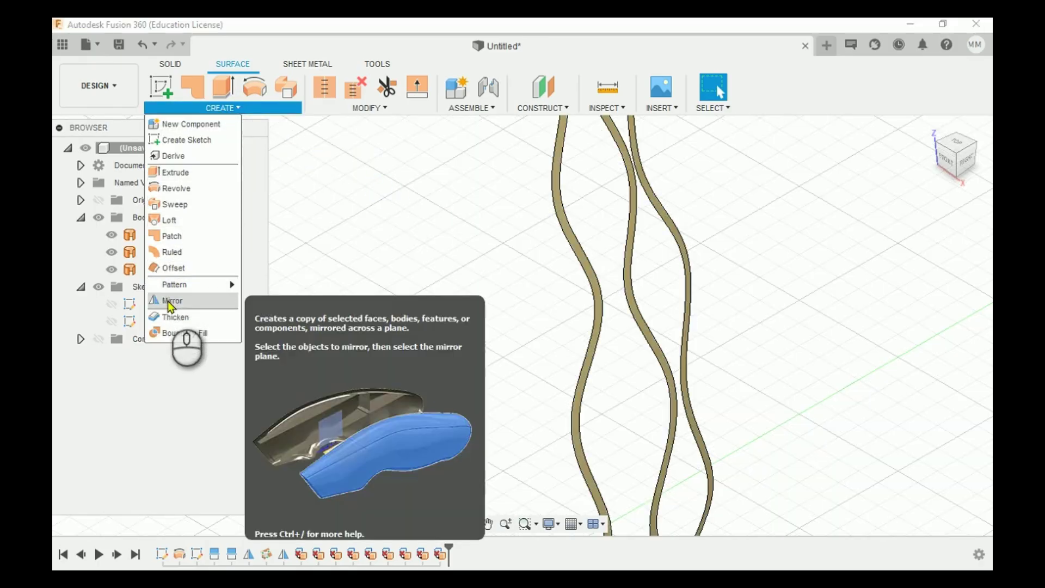
pyautogui.click(173, 252)
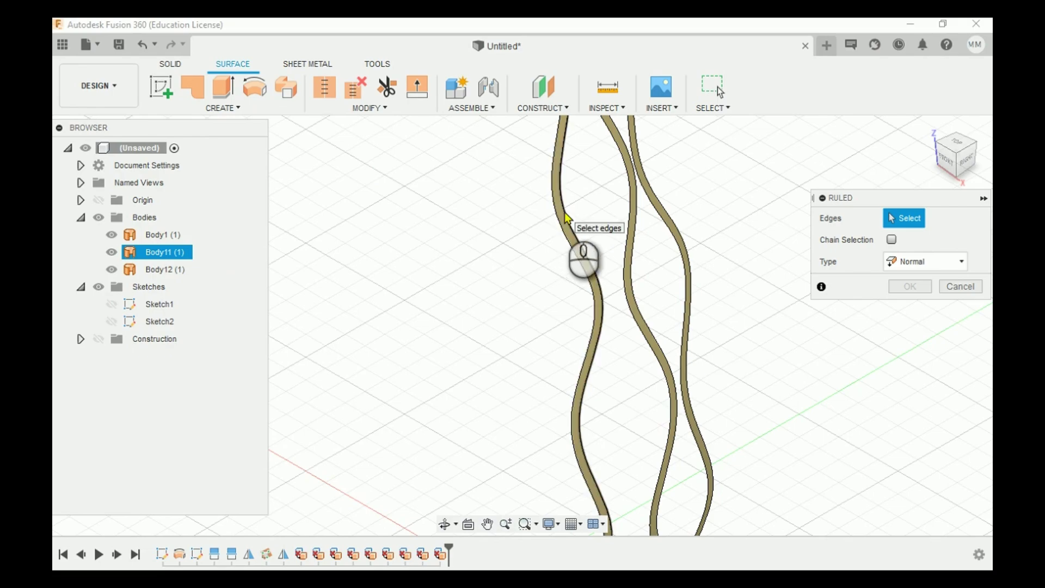
pyautogui.click(566, 217)
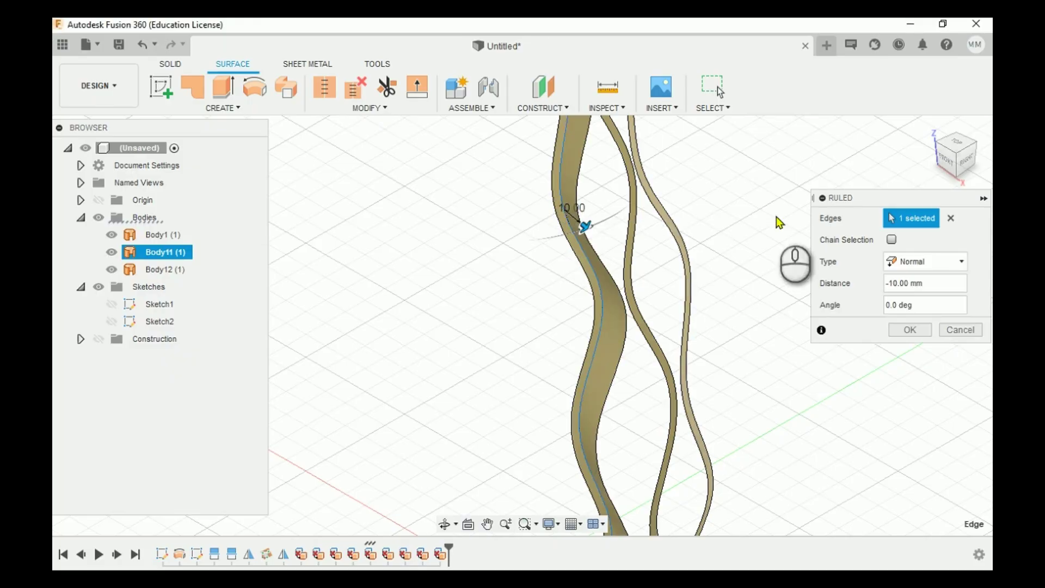
pyautogui.moveTo(941, 154); pyautogui.dragTo(967, 154)
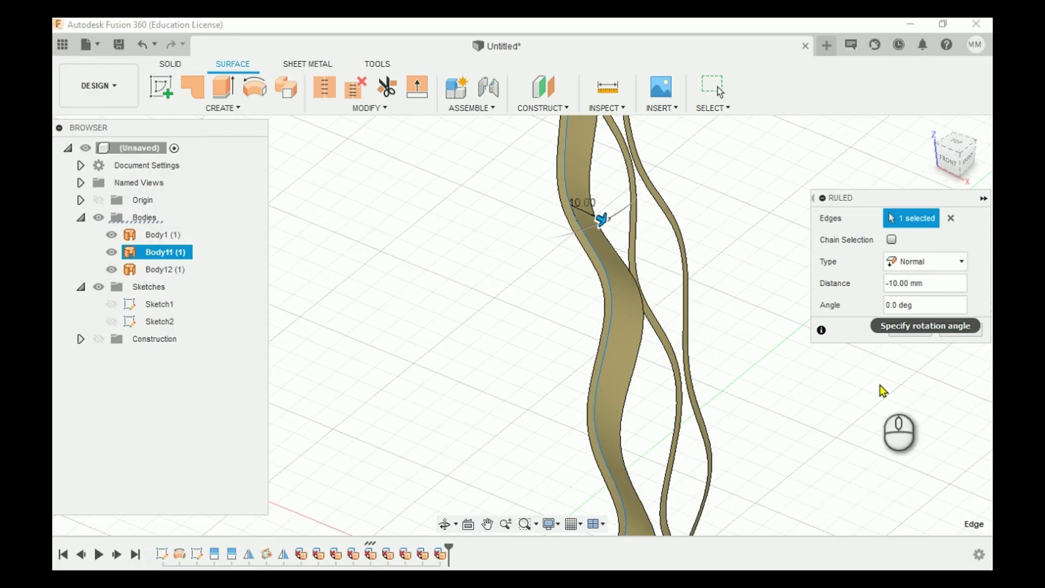
pyautogui.scroll(2, 883, 391)
pyautogui.scroll(-1, 882, 391)
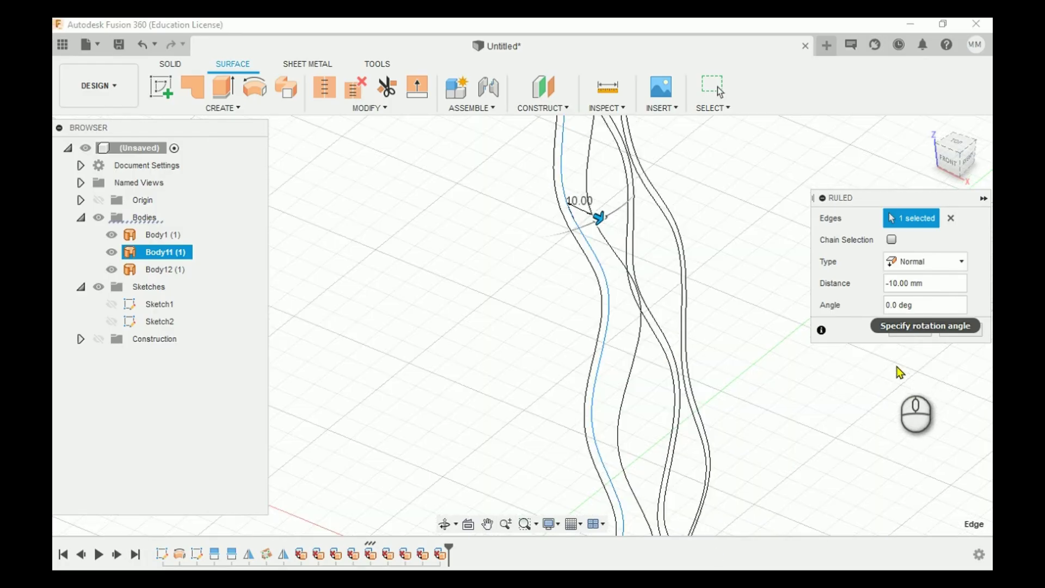
pyautogui.click(921, 341)
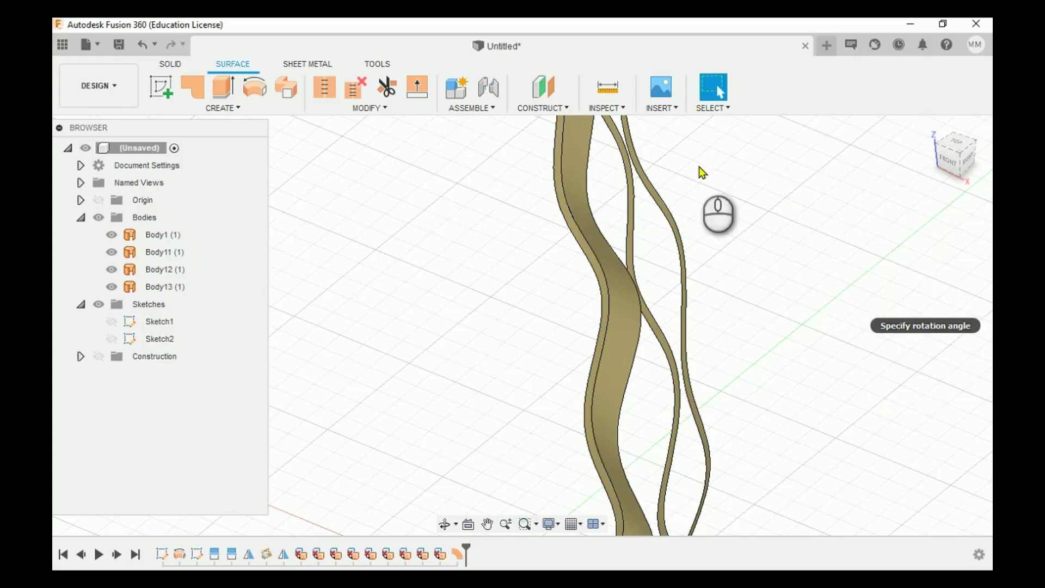
# Create a Normal ruled surface from the middle wavy band's edge facing the front band, with distance -10 mm and angle 0 deg.
pyautogui.click(206, 110)
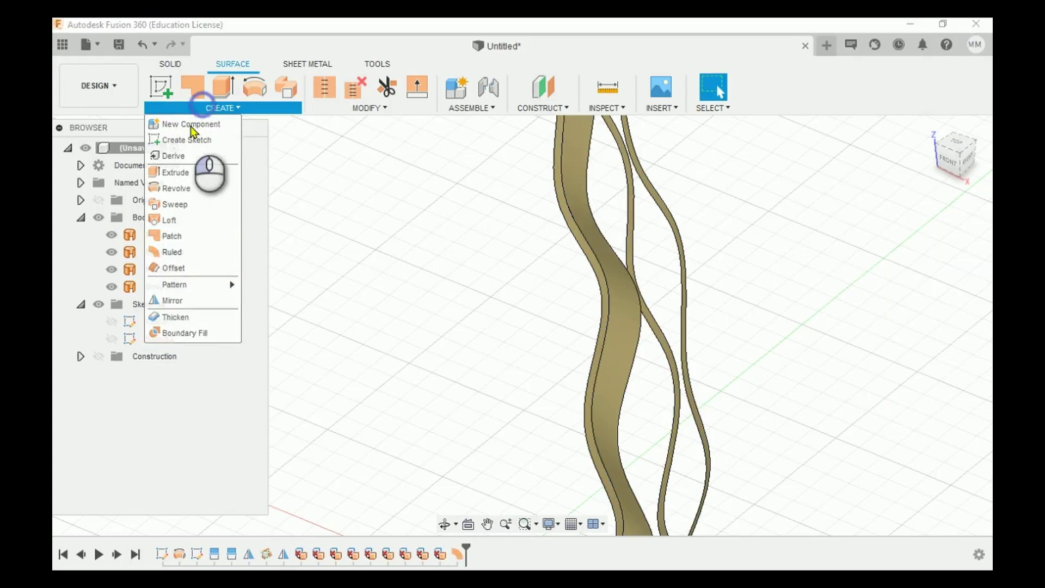
pyautogui.click(169, 254)
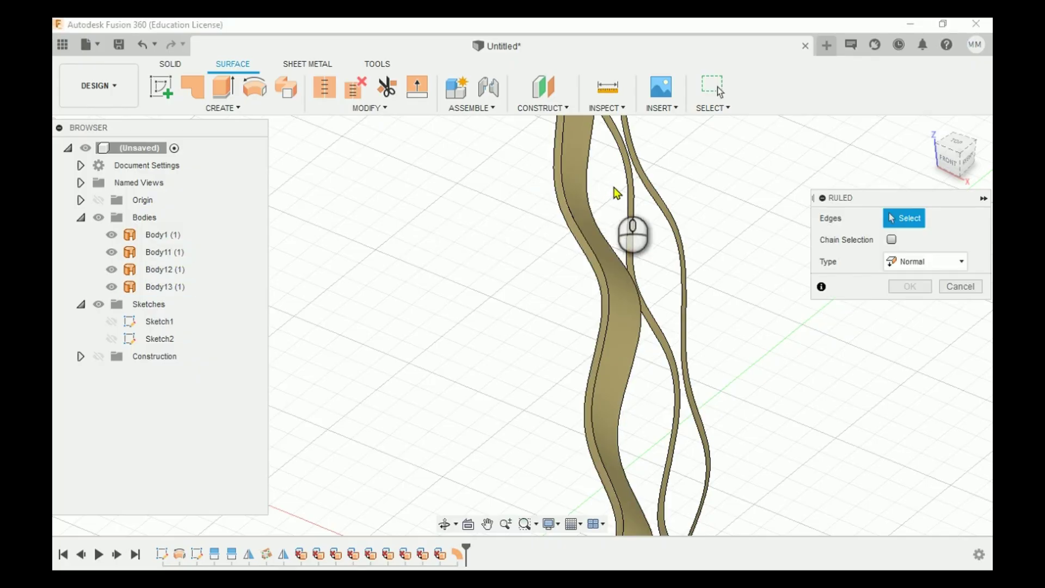
pyautogui.click(626, 200)
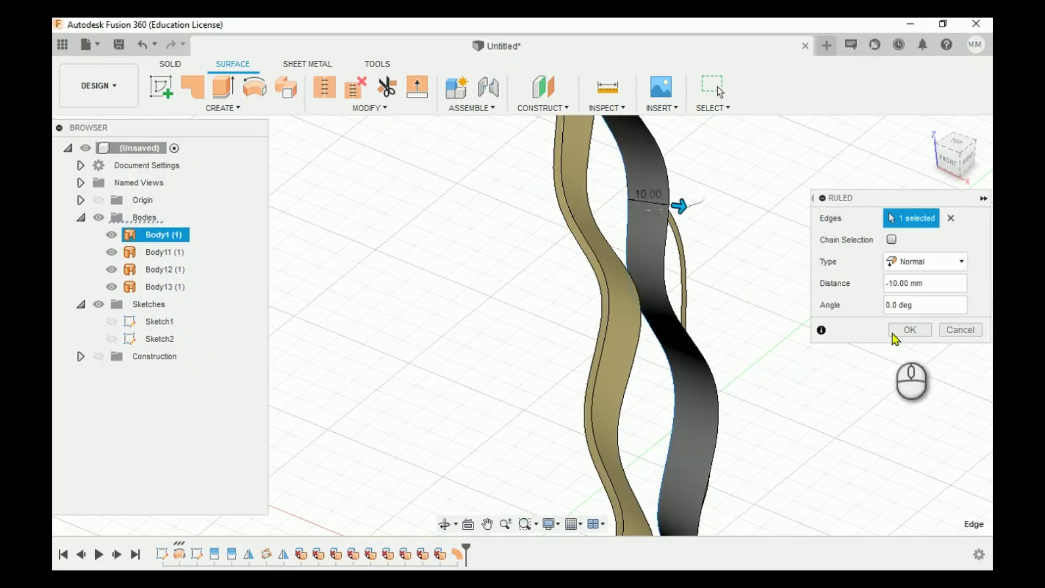
pyautogui.click(909, 336)
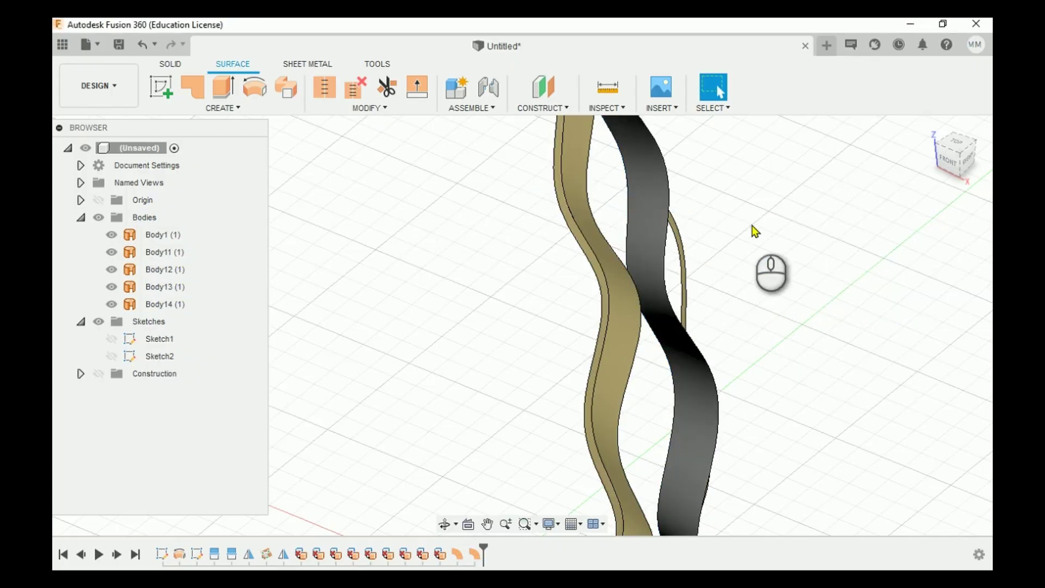
# Create a Normal ruled surface from the middle wavy band's opposite edge, facing the rear band, with distance -10 mm and angle 0 deg.
pyautogui.moveTo(948, 158)
pyautogui.mouseDown()
pyautogui.moveTo(905, 162)
pyautogui.moveTo(949, 162)
pyautogui.mouseUp()
pyautogui.click(601, 150)
pyautogui.click(606, 142)
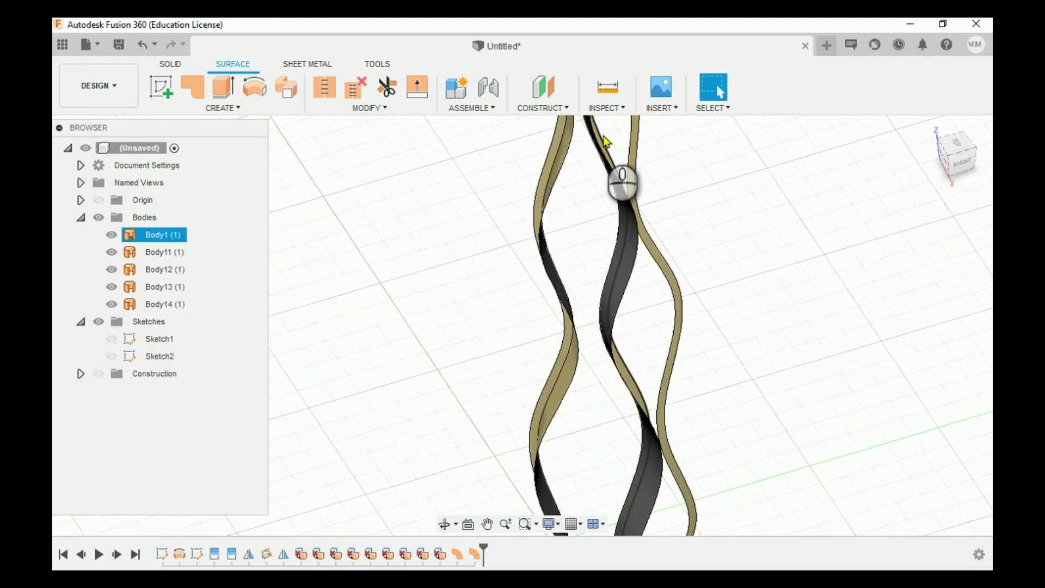
pyautogui.click(229, 107)
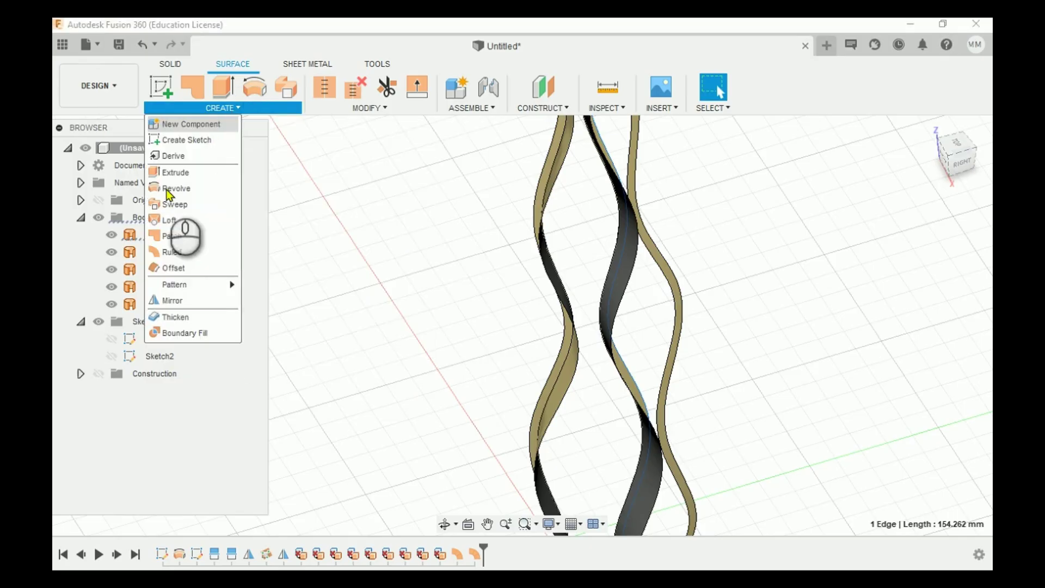
pyautogui.click(172, 251)
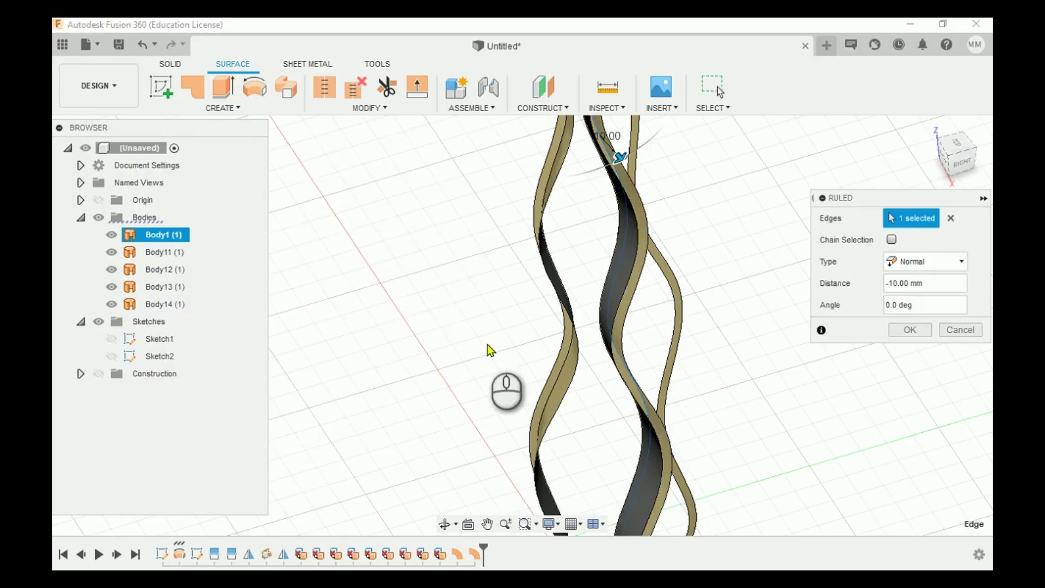
pyautogui.click(910, 330)
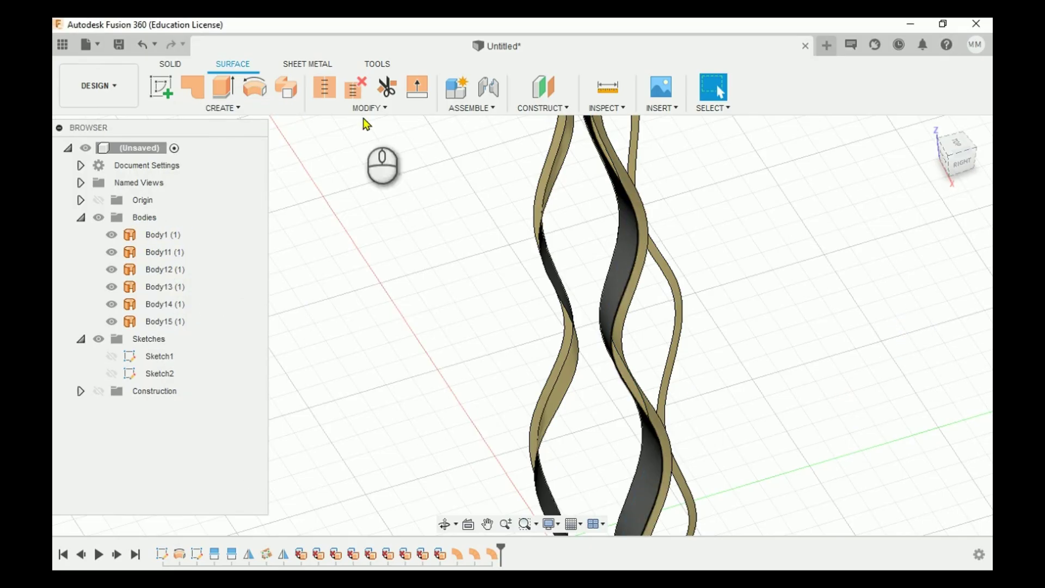
# Create a Normal ruled surface from the rear wavy band's edge facing the middle band, with distance -10 mm and angle 0 deg.
pyautogui.click(203, 109)
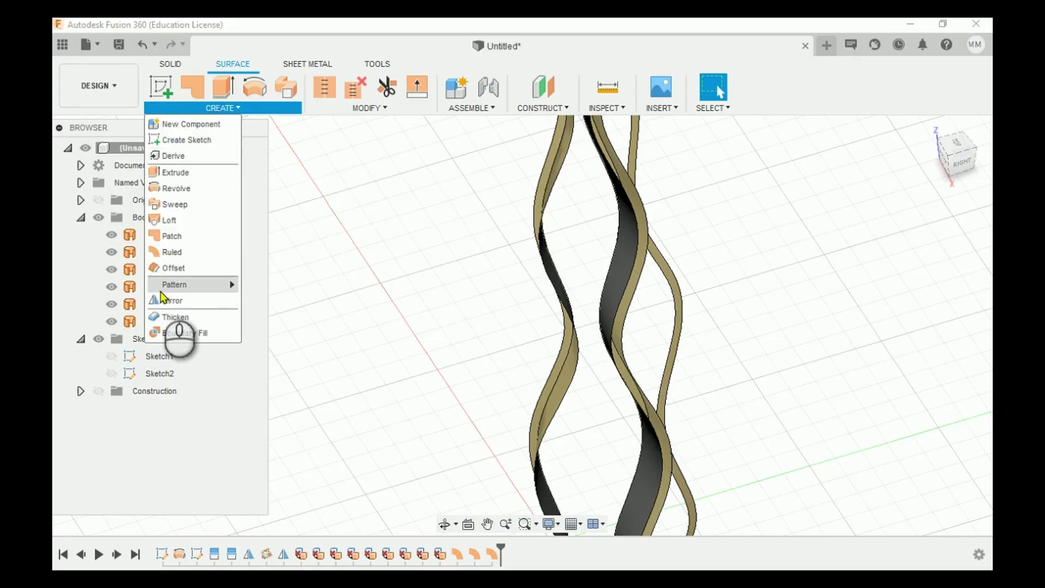
pyautogui.click(174, 254)
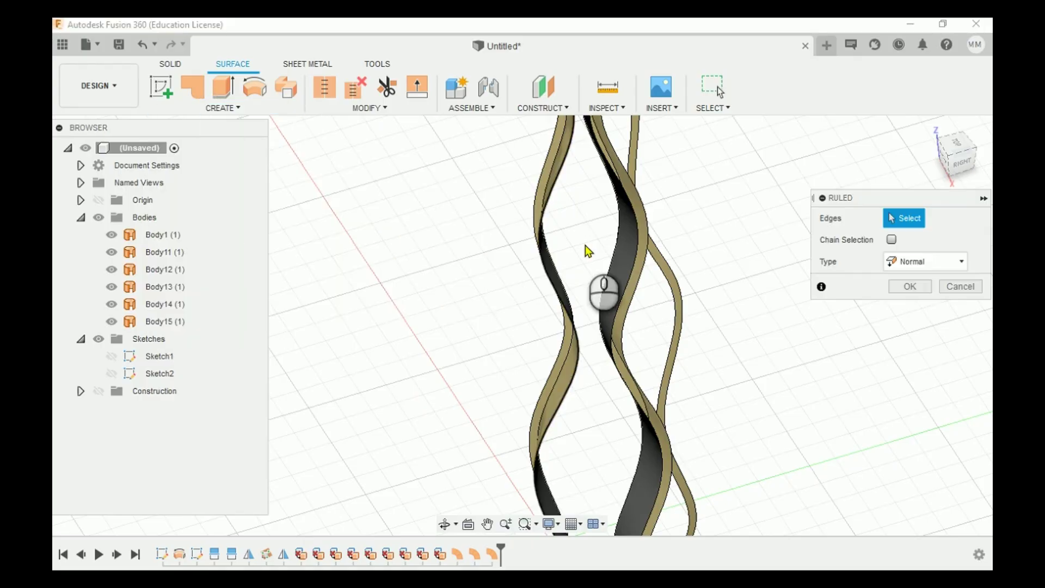
pyautogui.click(671, 298)
pyautogui.click(910, 330)
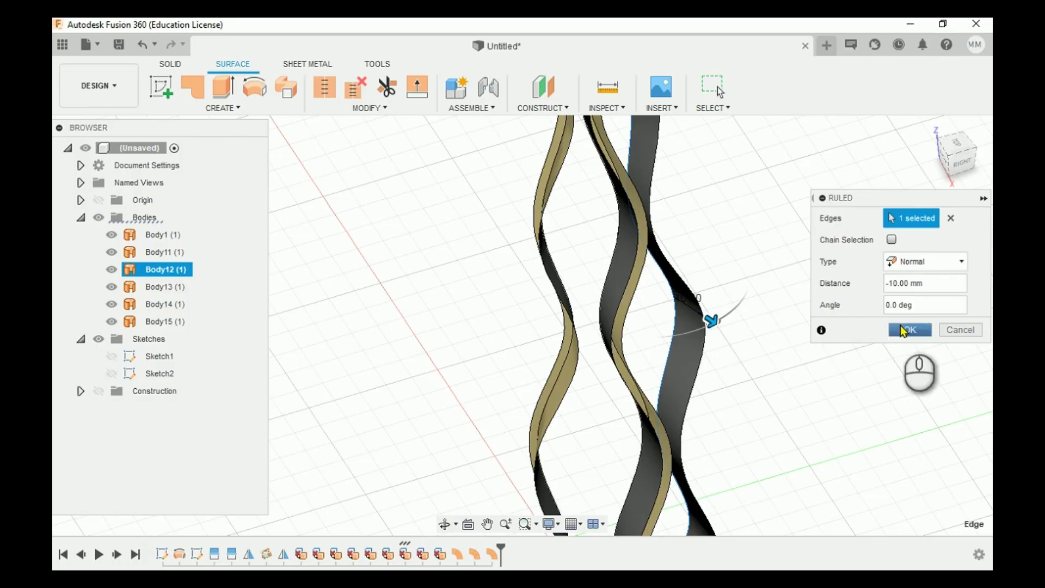
pyautogui.scroll(-3, 771, 362)
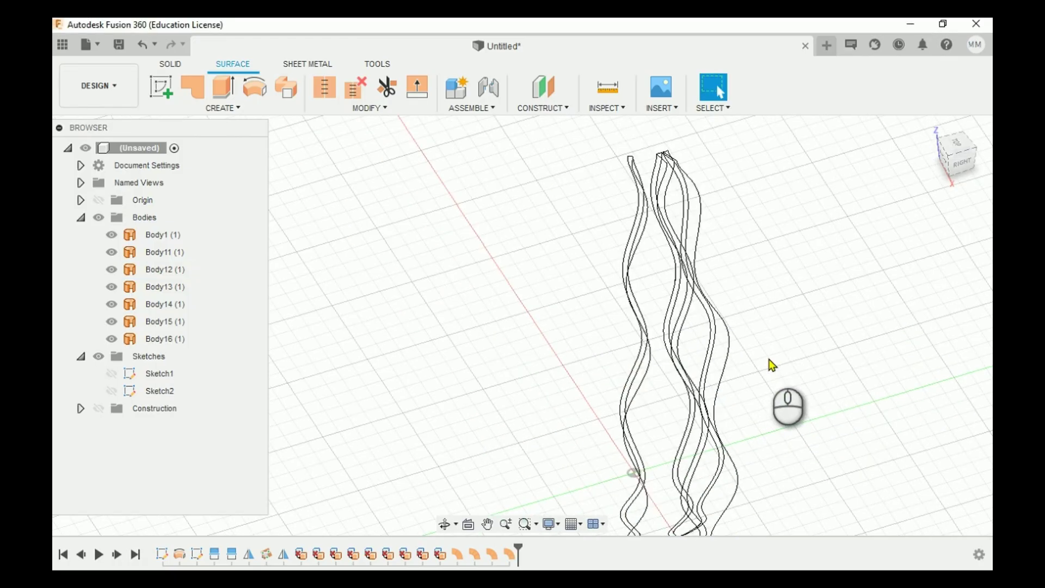
# Hide the rear and middle thin wavy bands, Body12 and Body1, leaving their ruled surfaces shown.
pyautogui.scroll(3, 655, 226)
pyautogui.scroll(5, 640, 178)
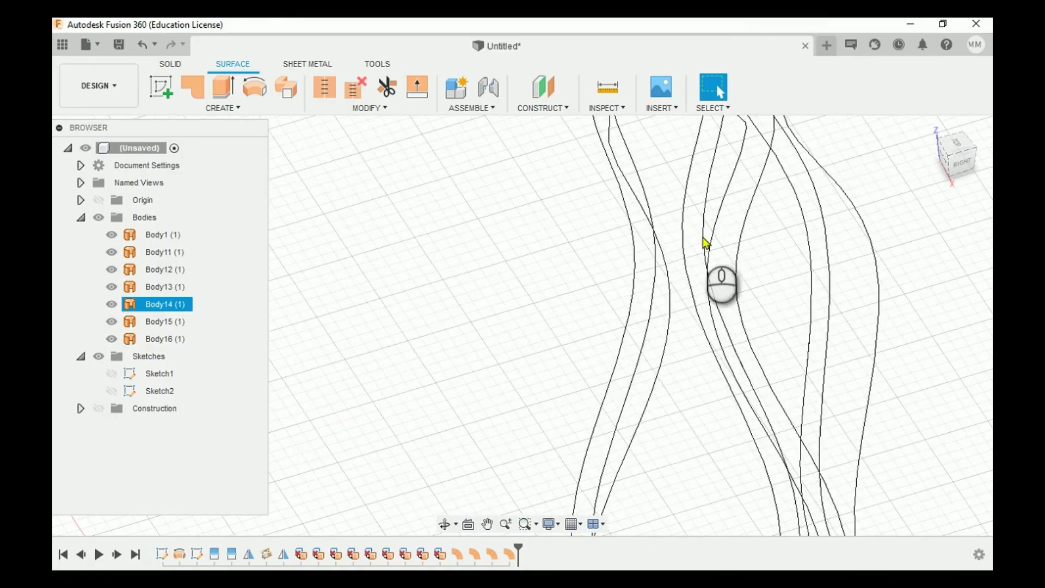
pyautogui.moveTo(700, 250)
pyautogui.keyDown('shift'); pyautogui.mouseDown(button='middle')
pyautogui.moveTo(647, 224)
pyautogui.moveTo(595, 223)
pyautogui.moveTo(549, 247)
pyautogui.moveTo(505, 222)
pyautogui.mouseUp(button='middle'); pyautogui.keyUp('shift')
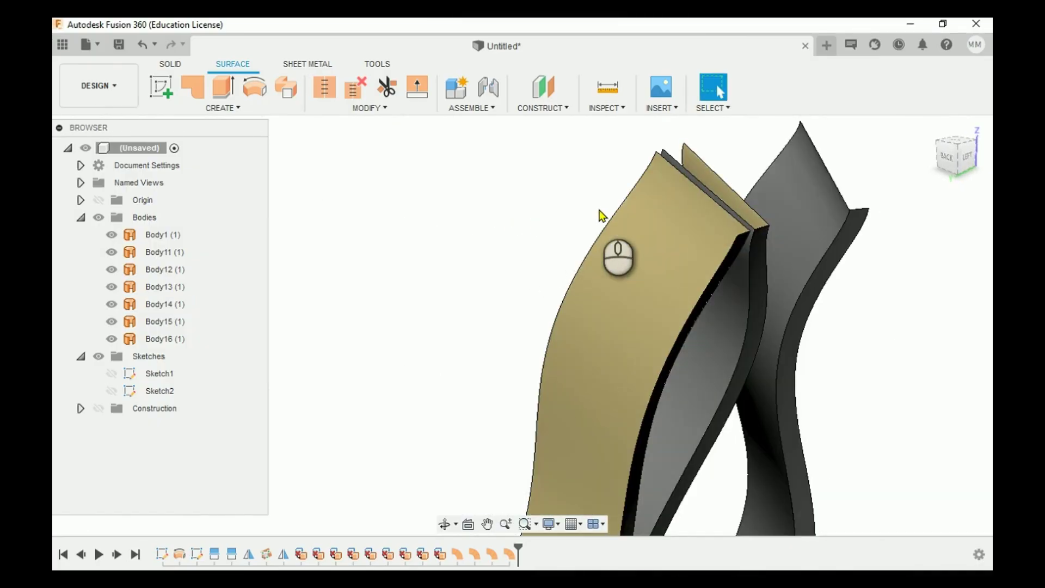
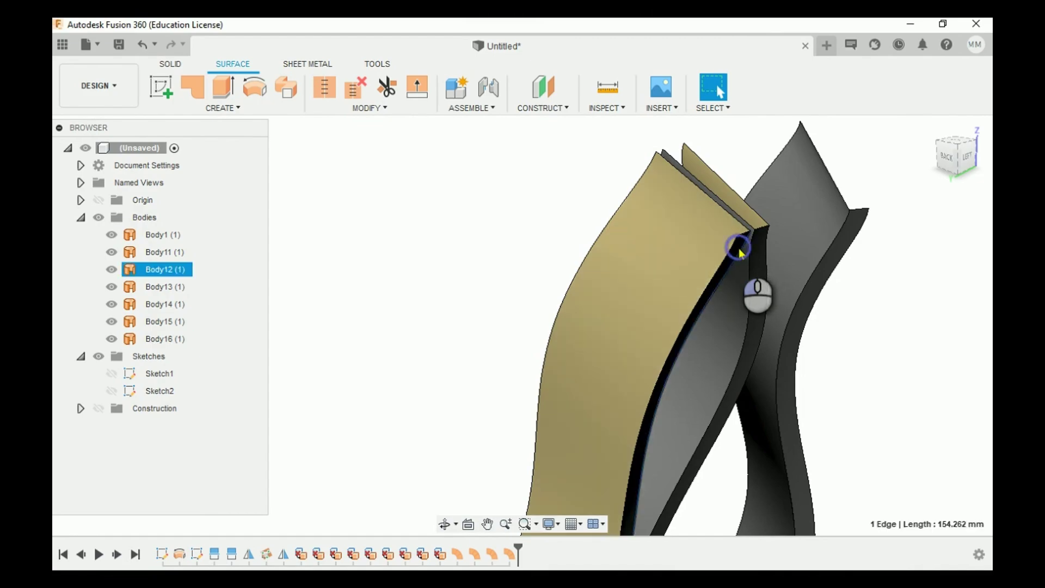
pyautogui.scroll(5, 741, 253)
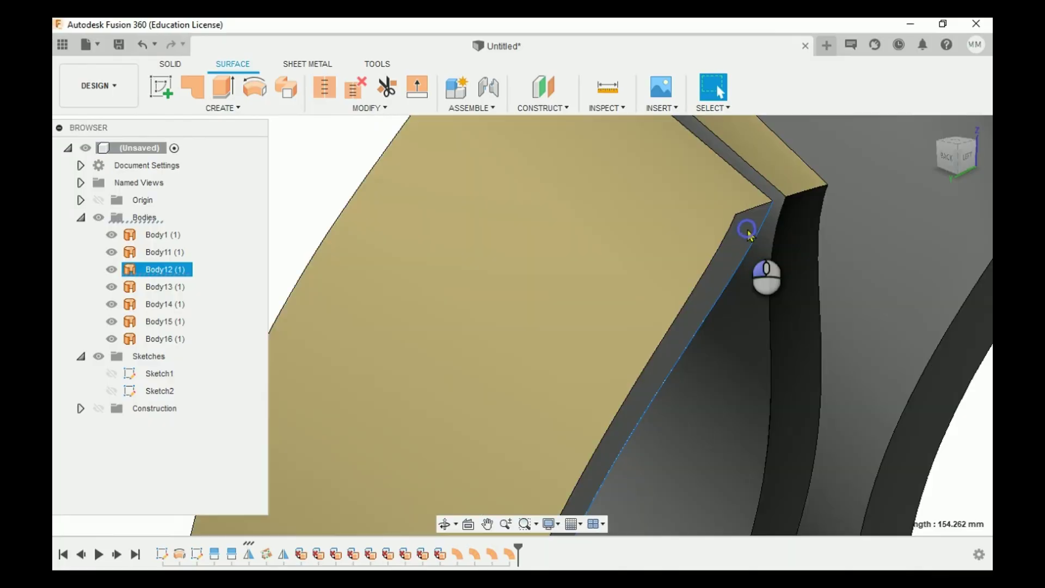
pyautogui.click(749, 234)
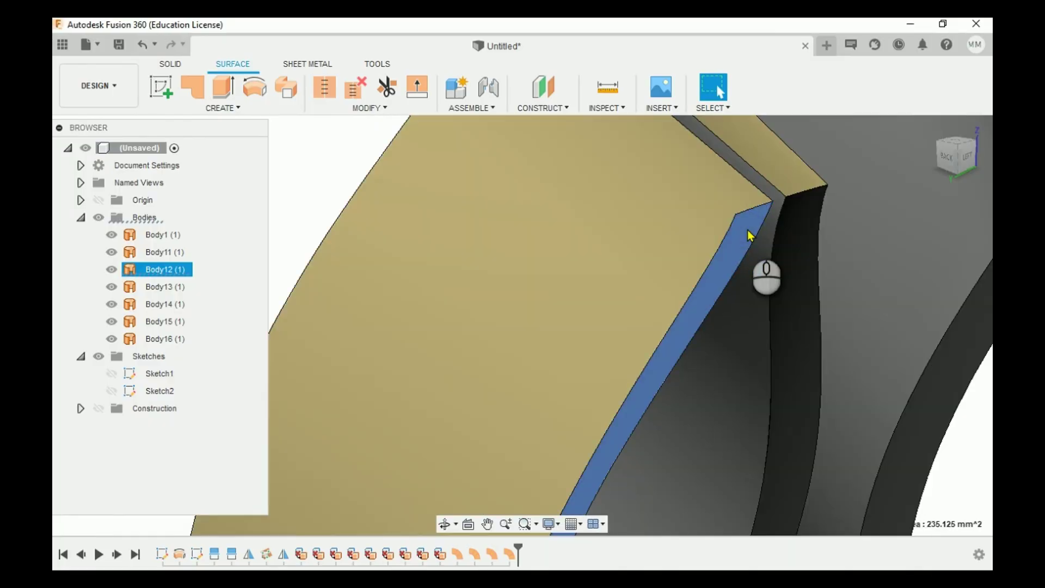
pyautogui.click(113, 269)
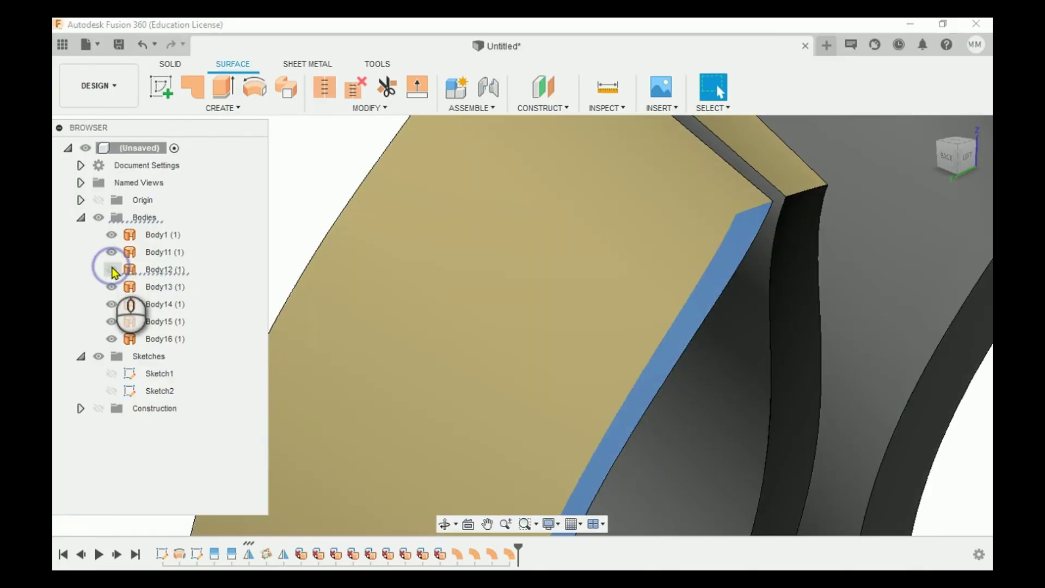
pyautogui.click(329, 173)
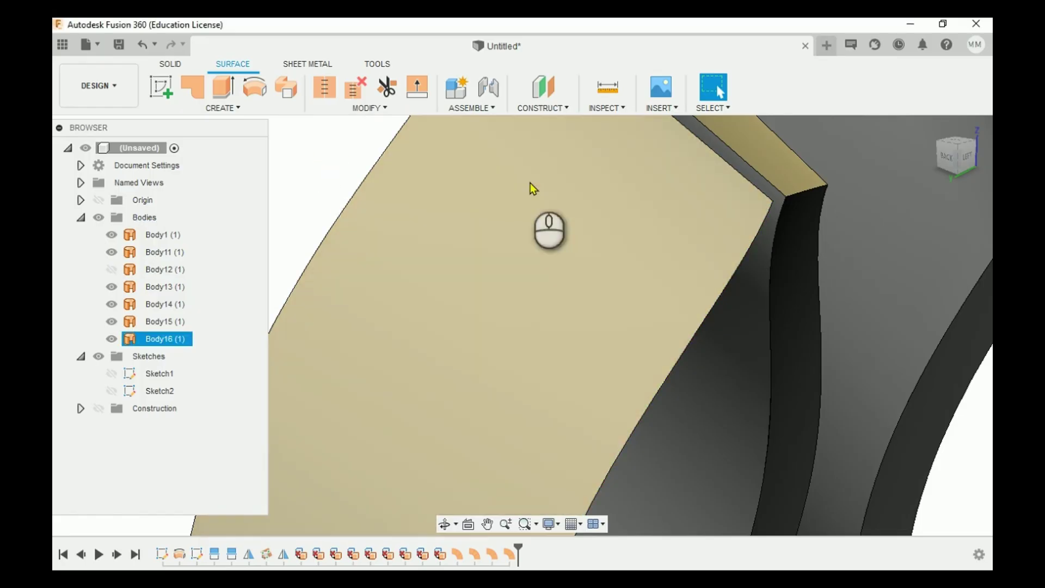
pyautogui.click(805, 257)
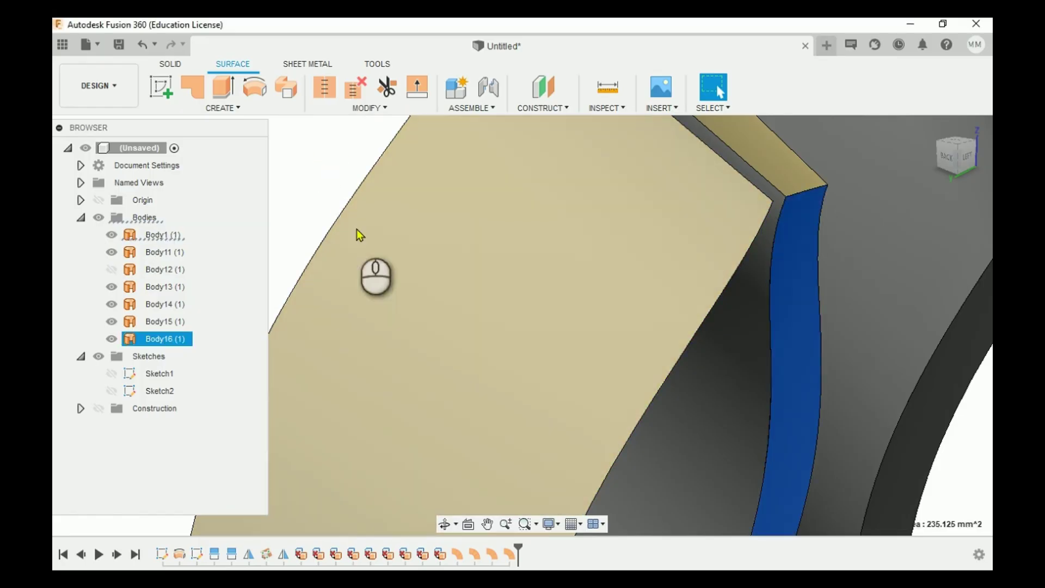
pyautogui.click(113, 234)
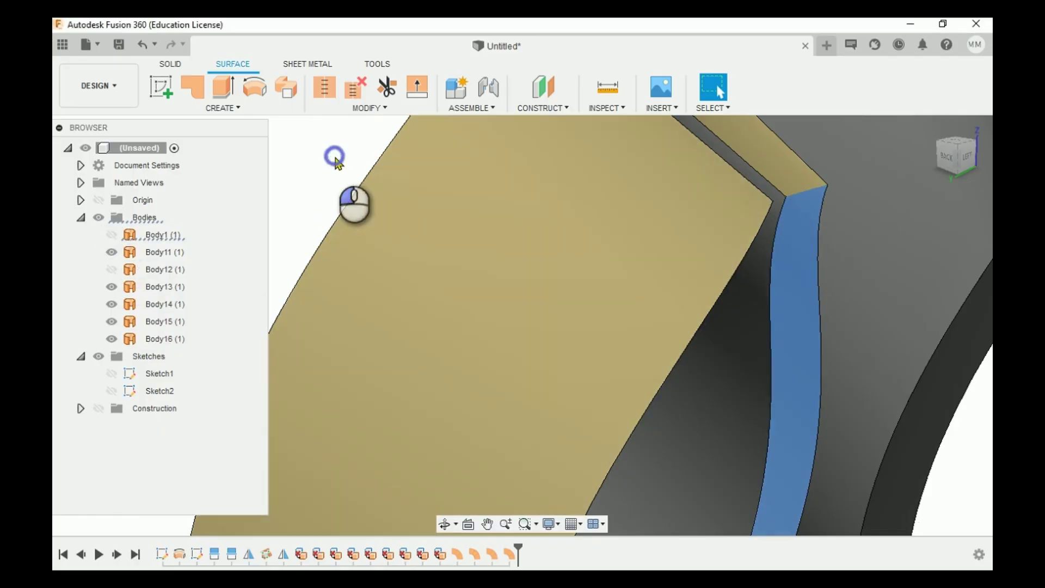
pyautogui.scroll(5, 539, 192)
pyautogui.scroll(-5, 636, 215)
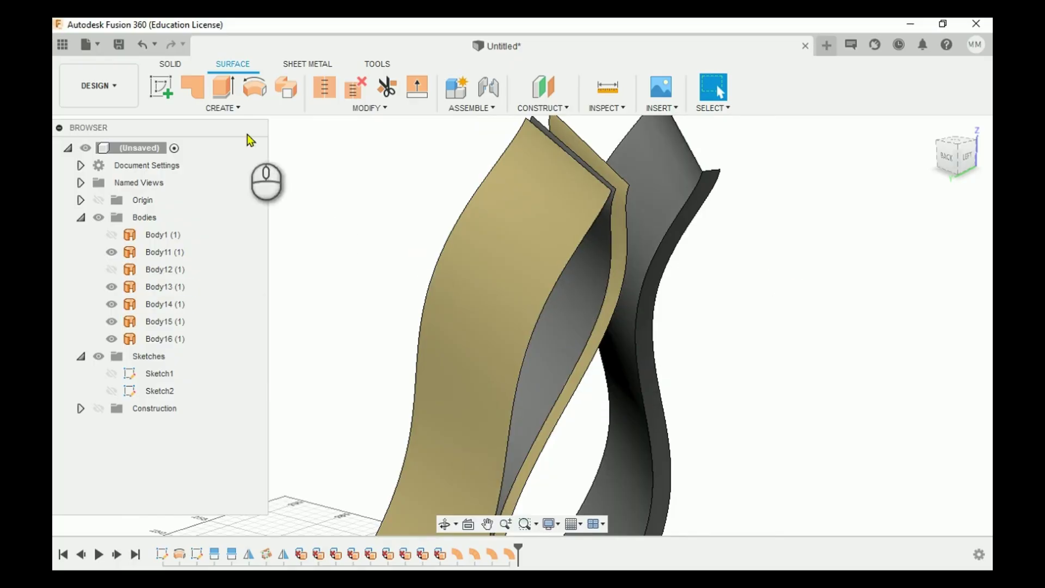
# Set up a surface loft between the facing edges of the rear and middle bands' ruled surfaces, where the hidden bands were attached.
pyautogui.click(224, 107)
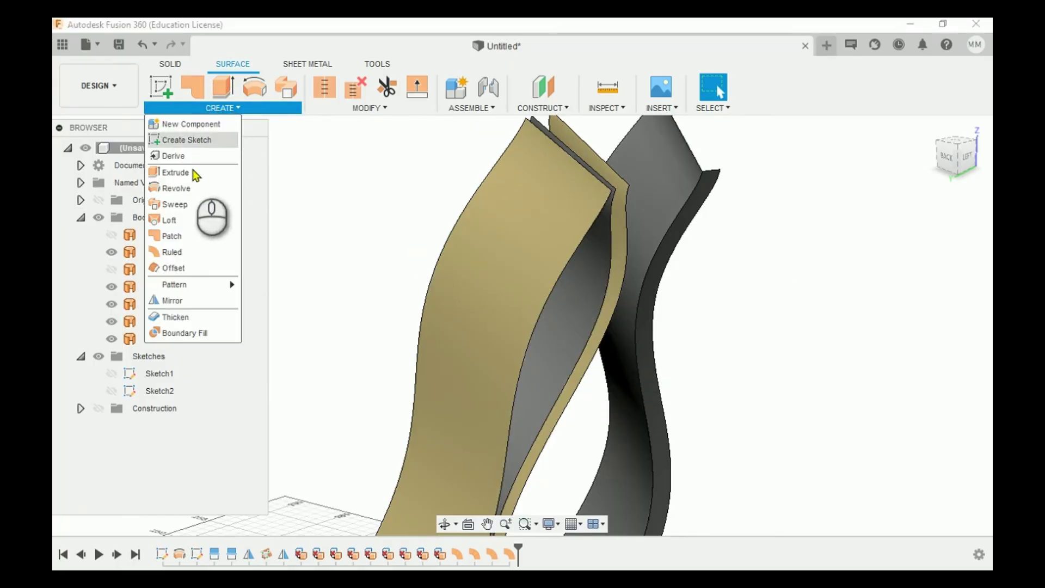
pyautogui.click(170, 219)
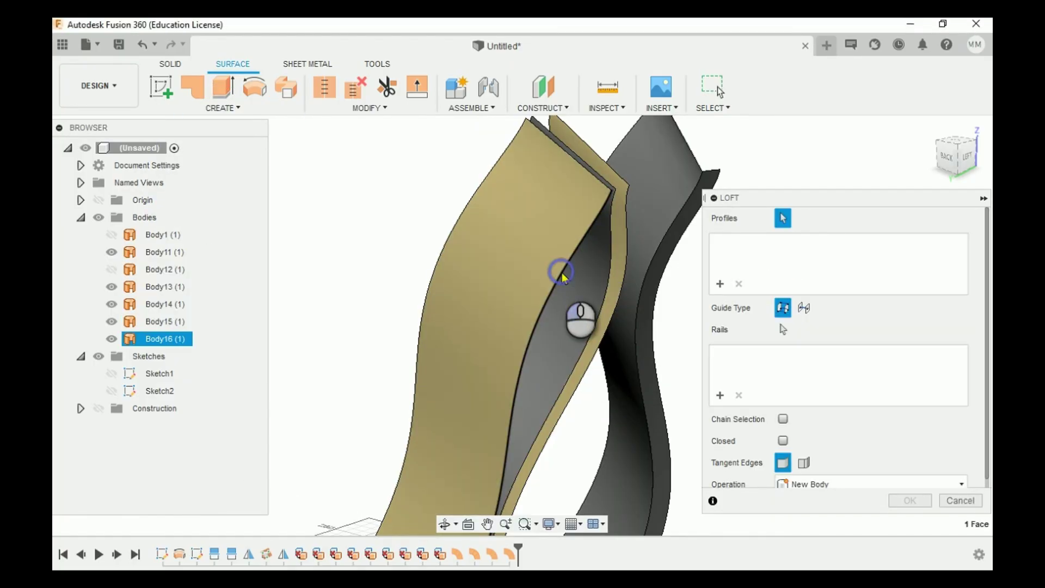
pyautogui.click(562, 275)
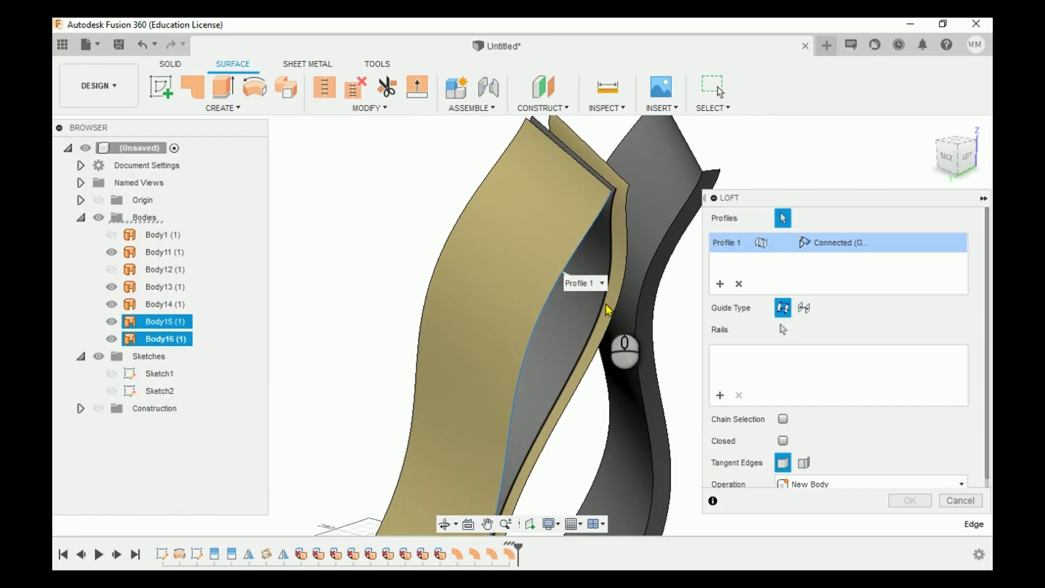
pyautogui.click(720, 285)
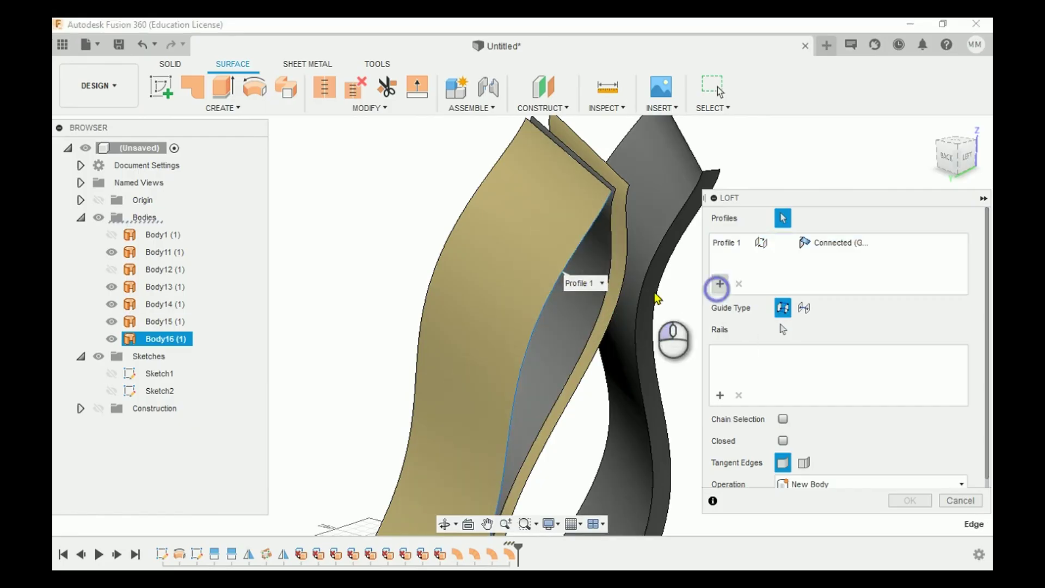
pyautogui.click(604, 318)
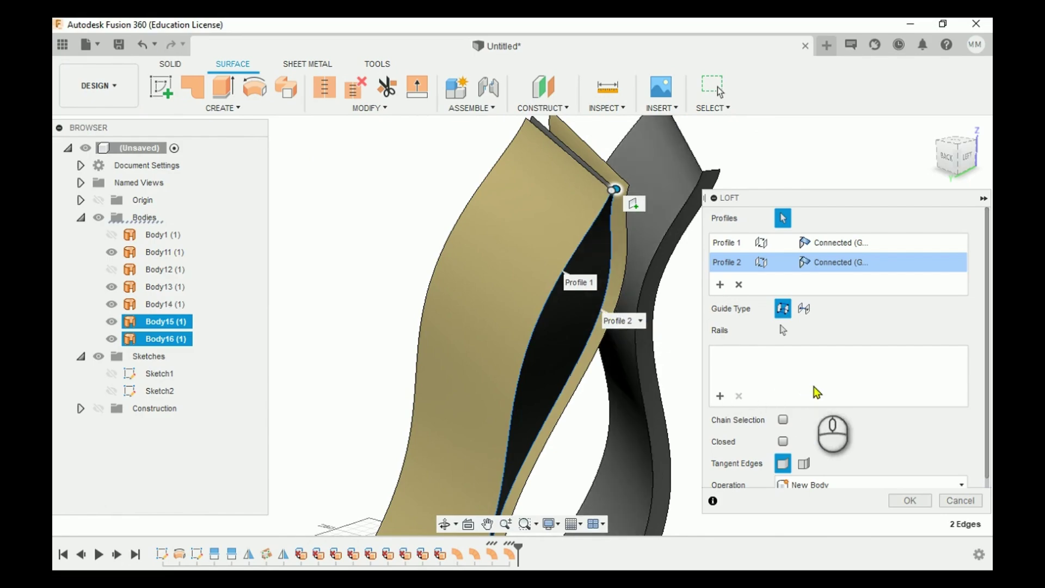
# Set both loft profiles to Curvature (G2) continuity and complete the loft as a new body.
pyautogui.click(874, 243)
pyautogui.click(874, 244)
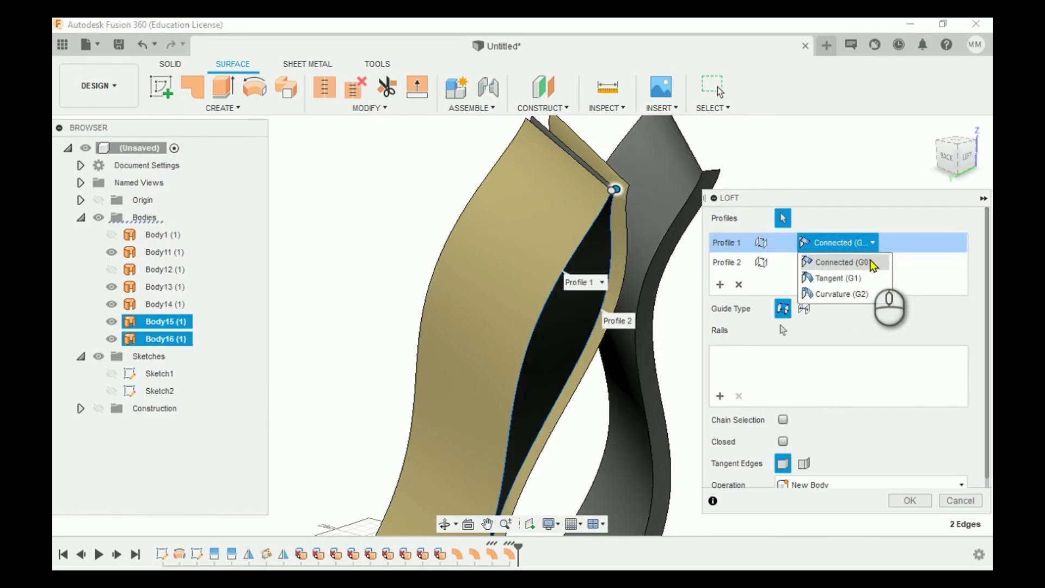
pyautogui.click(865, 294)
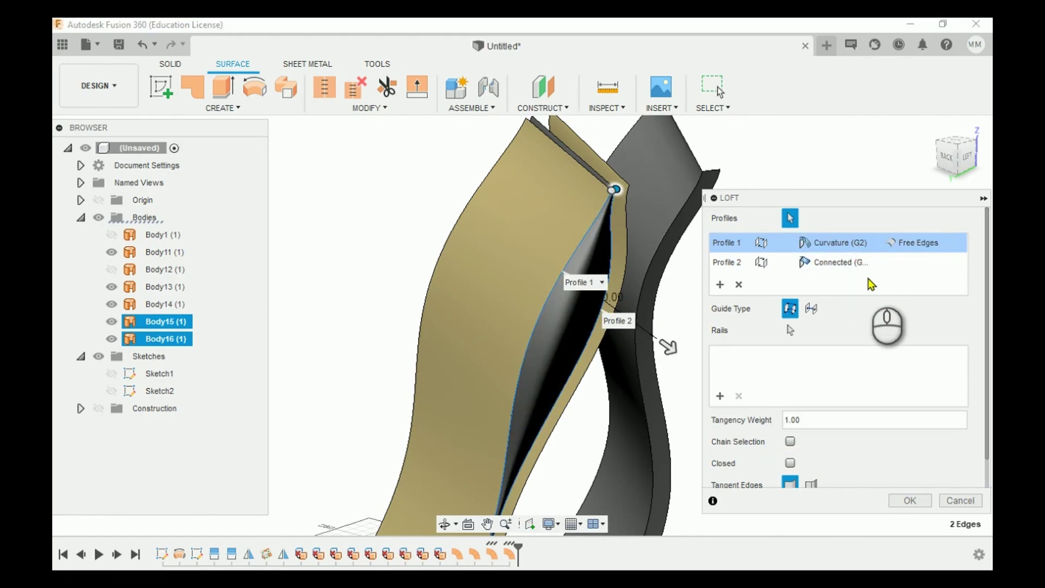
pyautogui.click(866, 263)
pyautogui.click(871, 263)
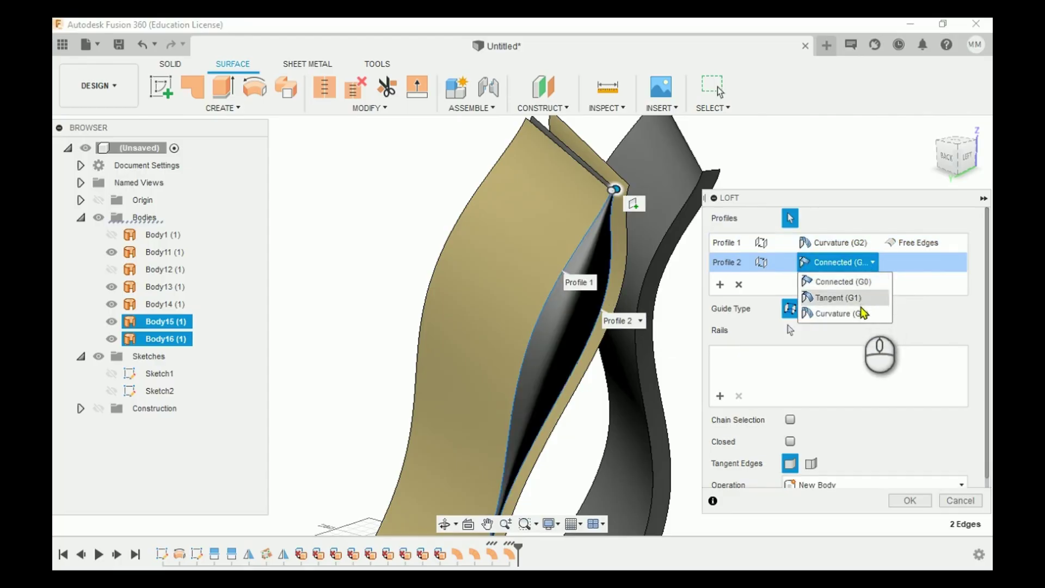
pyautogui.click(861, 313)
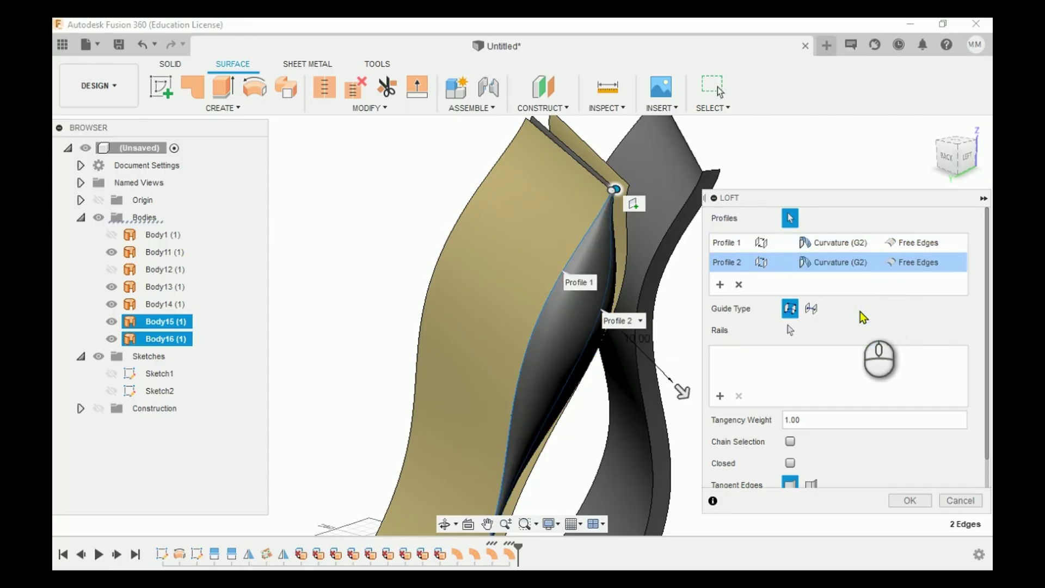
pyautogui.click(910, 502)
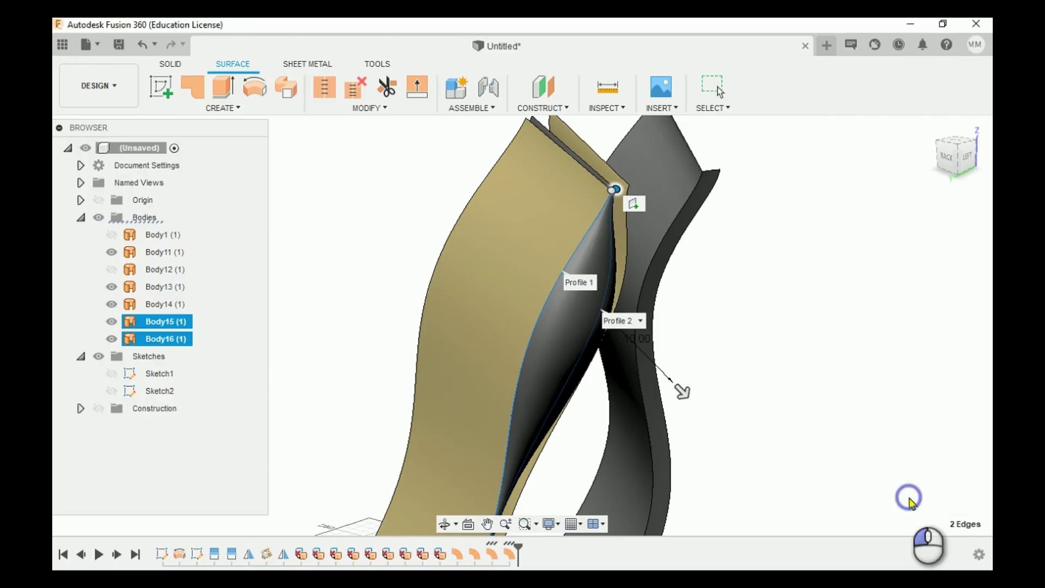
pyautogui.scroll(-5, 799, 304)
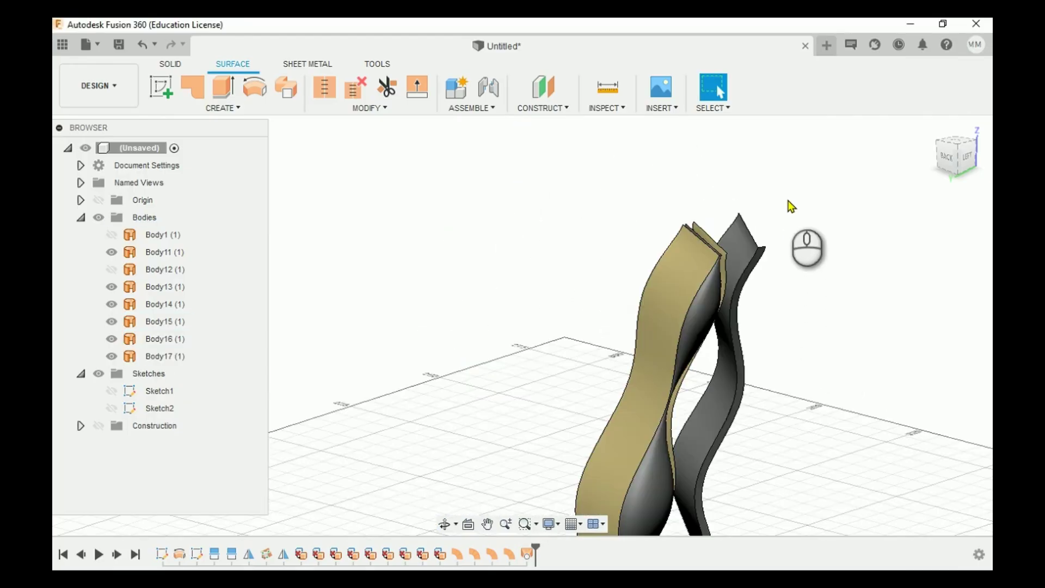
pyautogui.moveTo(960, 161)
pyautogui.mouseDown()
pyautogui.moveTo(117, 163)
pyautogui.moveTo(179, 179)
pyautogui.moveTo(967, 166)
pyautogui.mouseUp()
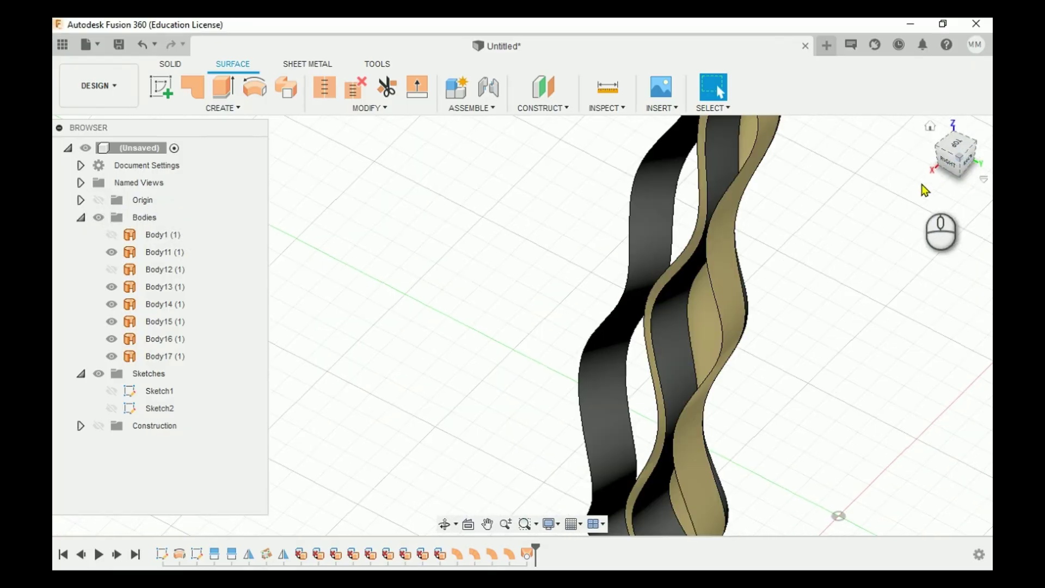
pyautogui.moveTo(950, 159)
pyautogui.mouseDown()
pyautogui.moveTo(776, 133)
pyautogui.moveTo(954, 166)
pyautogui.mouseUp()
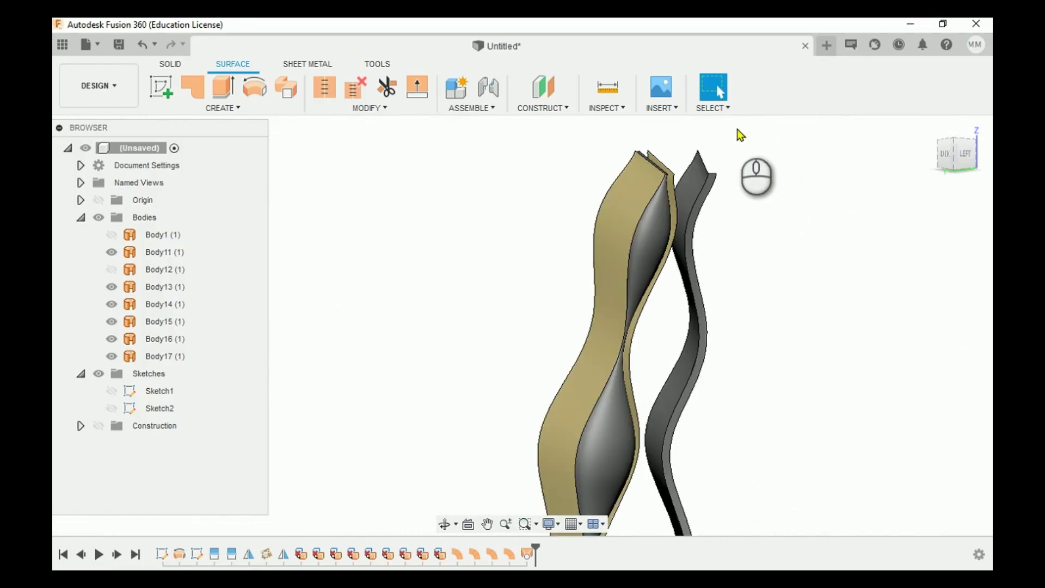
# Hide the remaining thin wavy band, Body11, leaving its ruled surface shown.
pyautogui.click(710, 182)
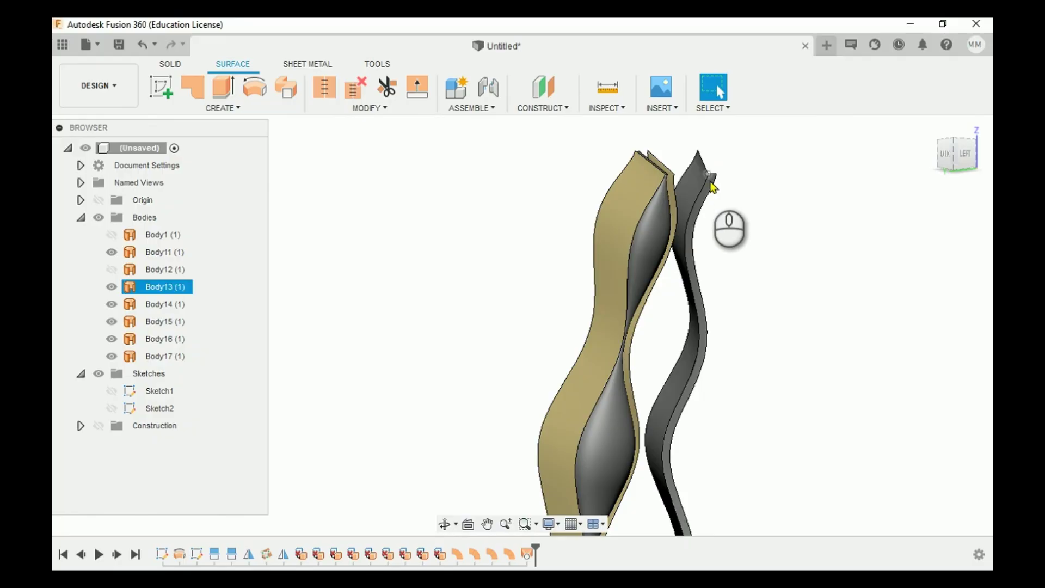
pyautogui.click(712, 199)
pyautogui.scroll(3, 714, 188)
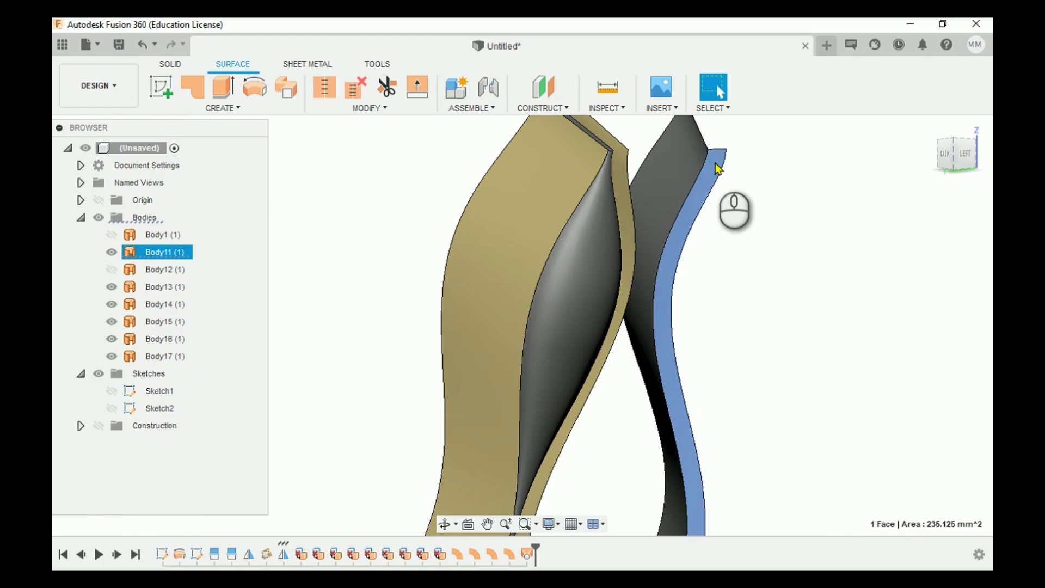
pyautogui.click(112, 252)
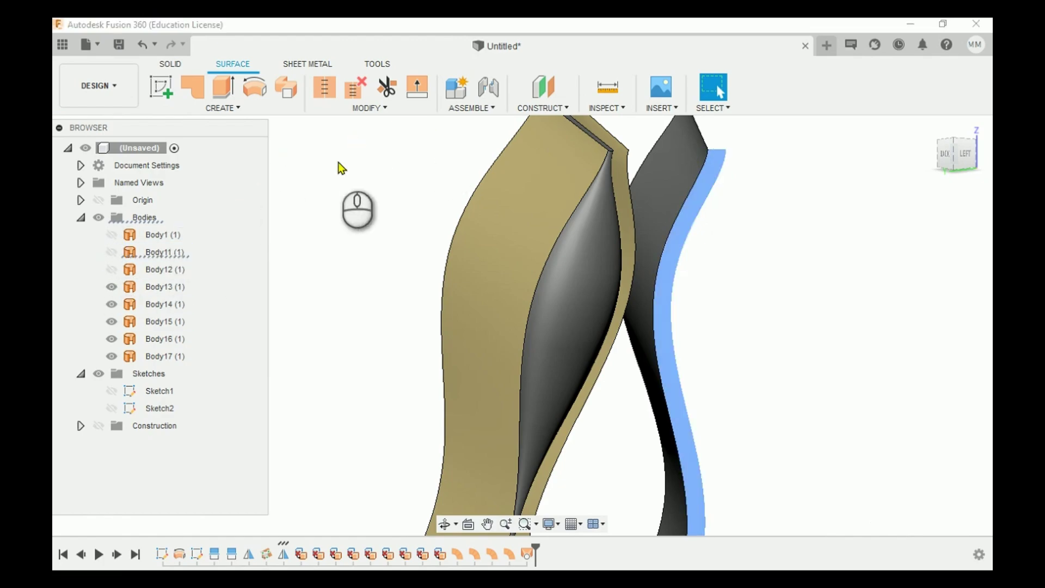
pyautogui.click(338, 164)
# Set up a surface loft between the facing edges of ruled surfaces Body14 and Body13, where the middle band and Body11 were attached.
pyautogui.click(251, 110)
pyautogui.click(182, 234)
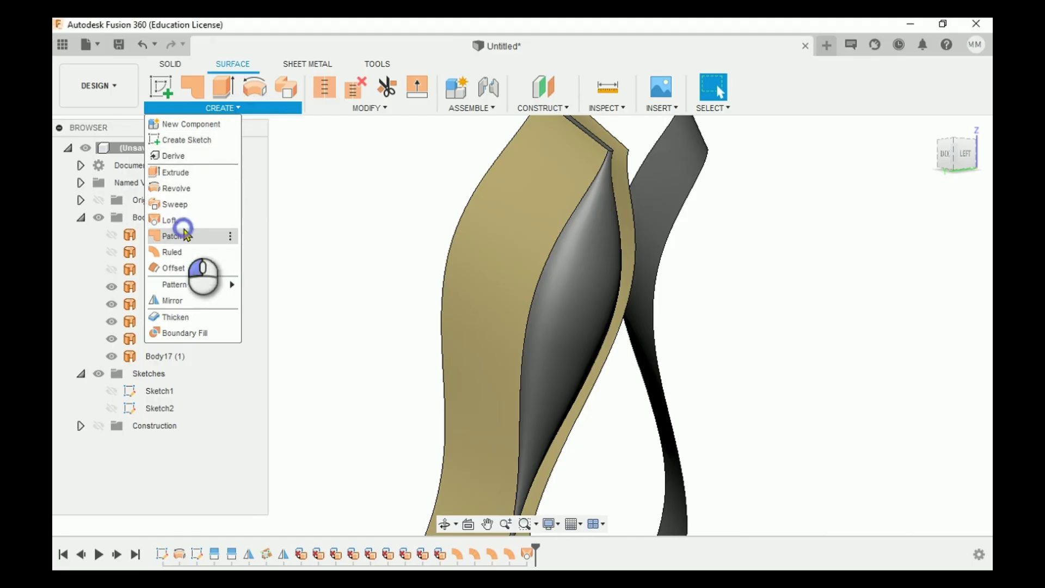
pyautogui.click(228, 108)
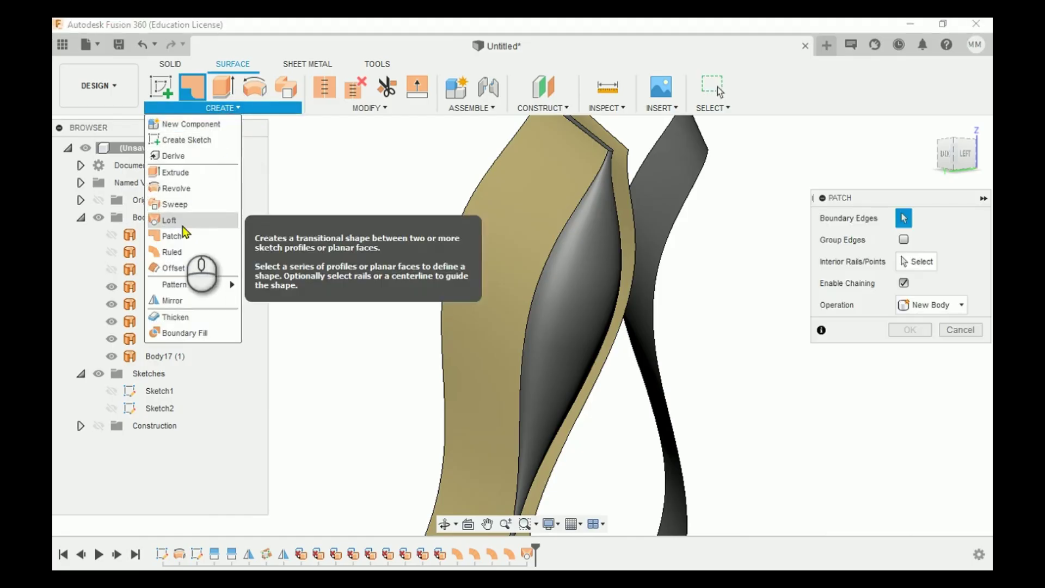
pyautogui.click(182, 225)
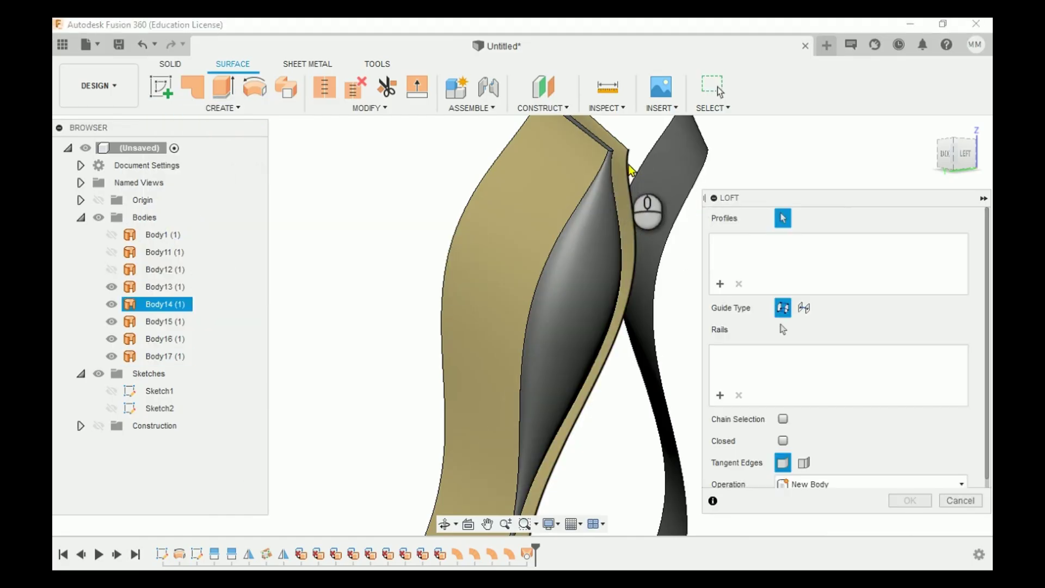
pyautogui.click(629, 165)
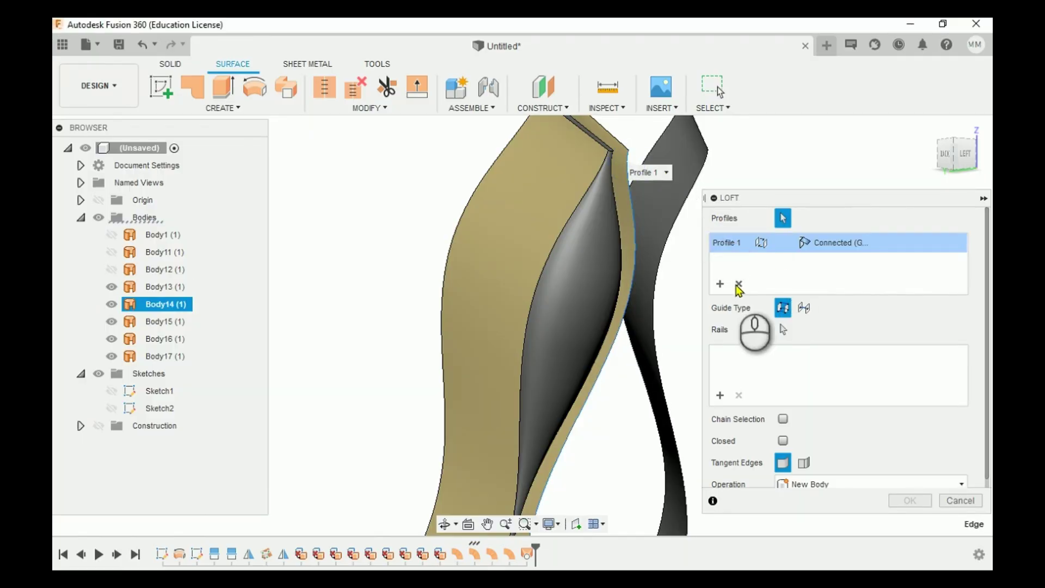
pyautogui.click(720, 284)
pyautogui.click(701, 192)
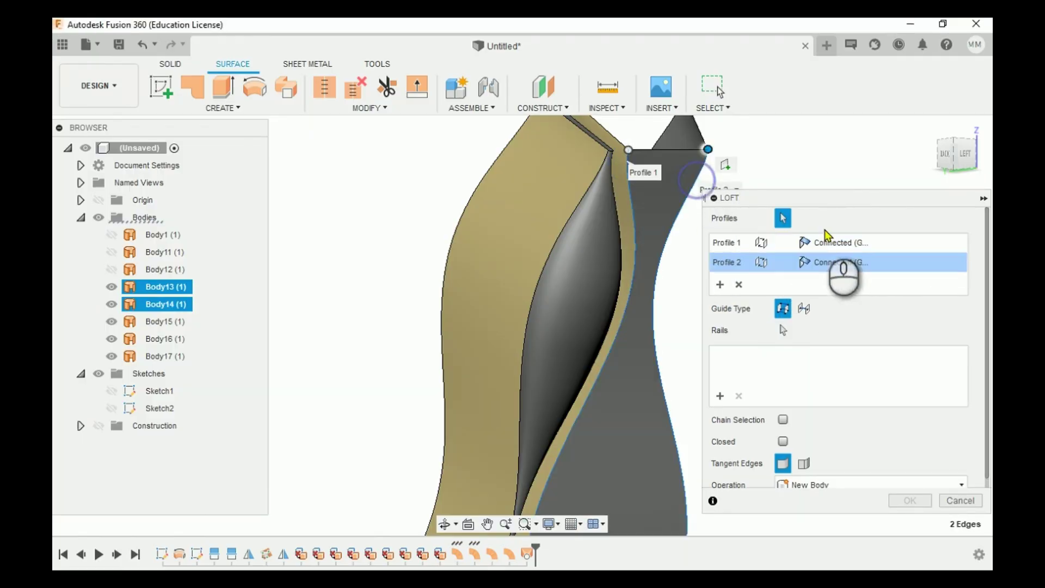
# Give both profiles of the second loft Curvature (G2) continuity and complete it as a new body.
pyautogui.click(873, 242)
pyautogui.click(855, 295)
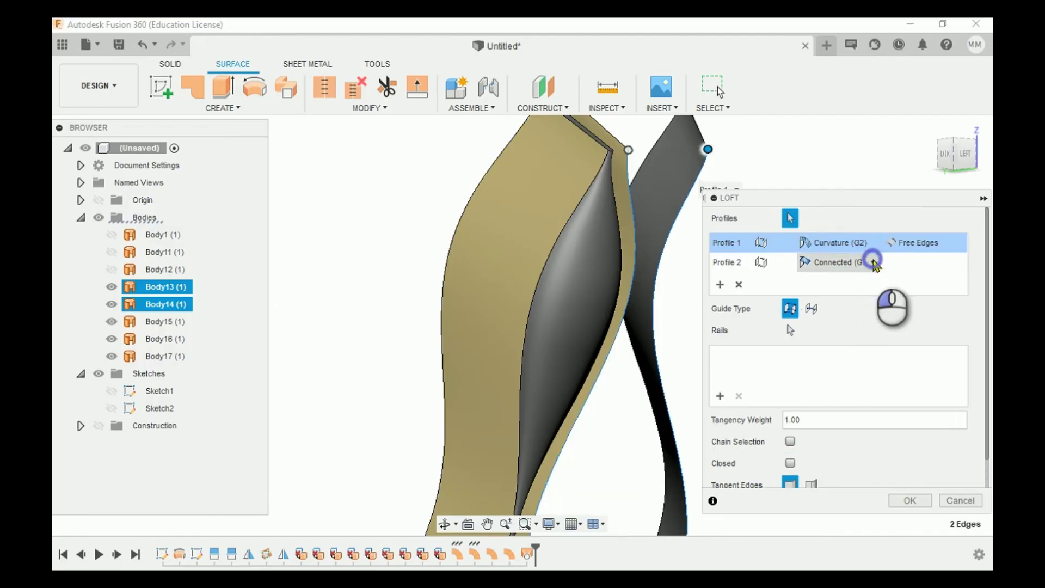
pyautogui.click(872, 263)
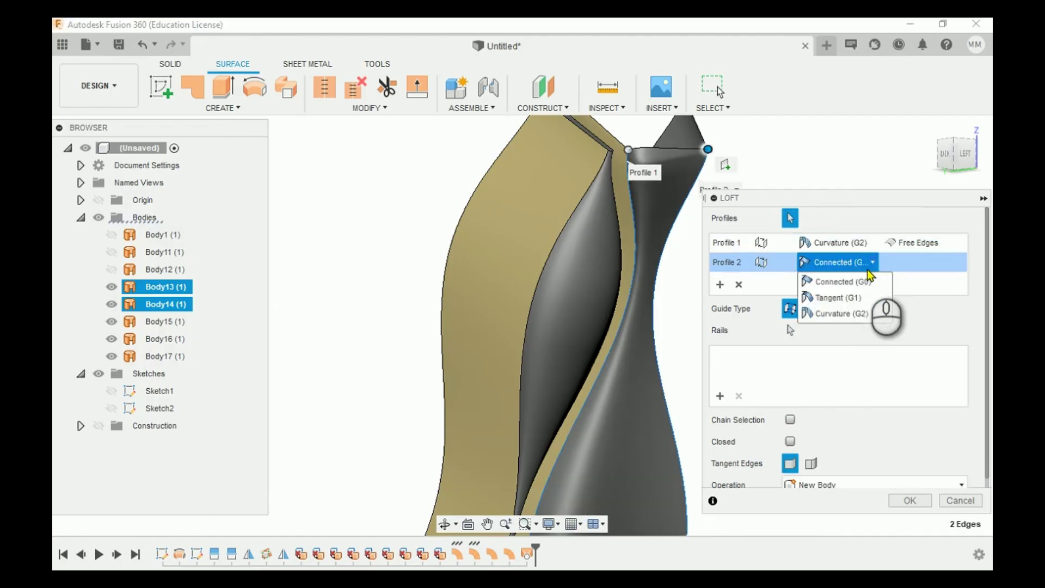
pyautogui.click(858, 313)
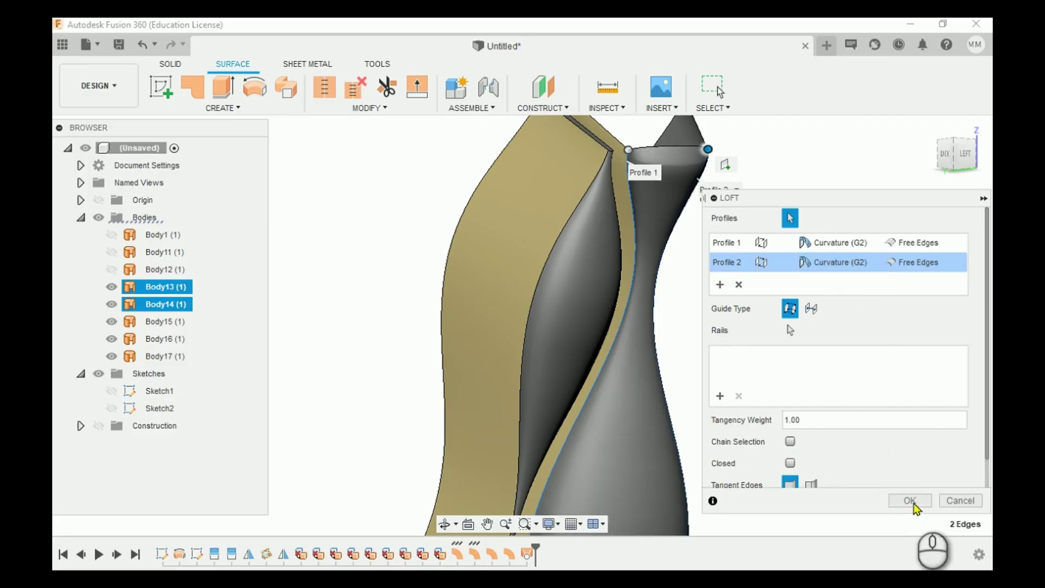
pyautogui.click(911, 501)
pyautogui.scroll(-5, 828, 315)
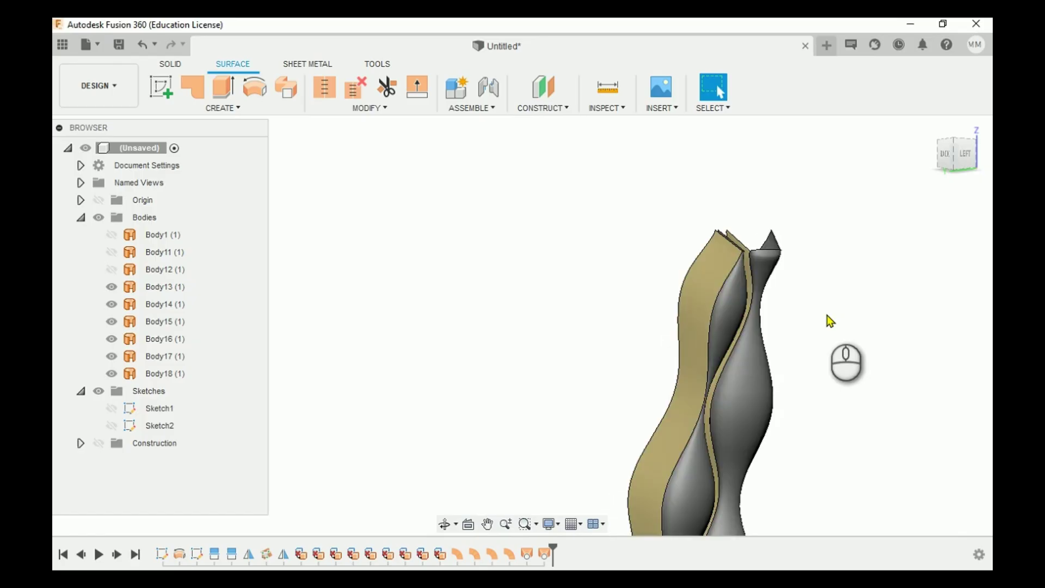
pyautogui.scroll(-3, 638, 235)
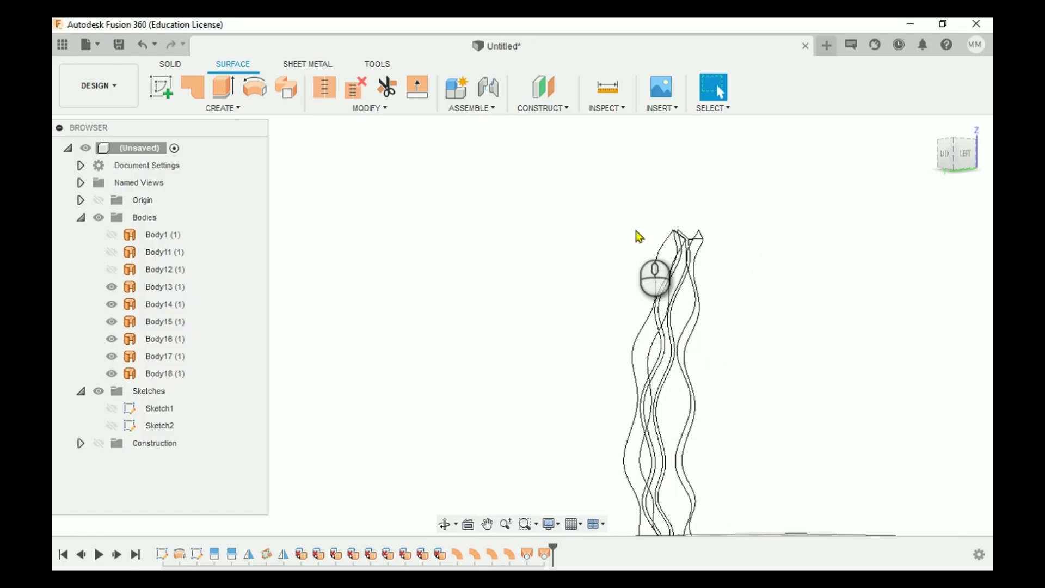
# Hide the four ruled surfaces, Body13 to Body16, and show the thin wavy bands Body1 and Body11 again.
pyautogui.click(120, 284)
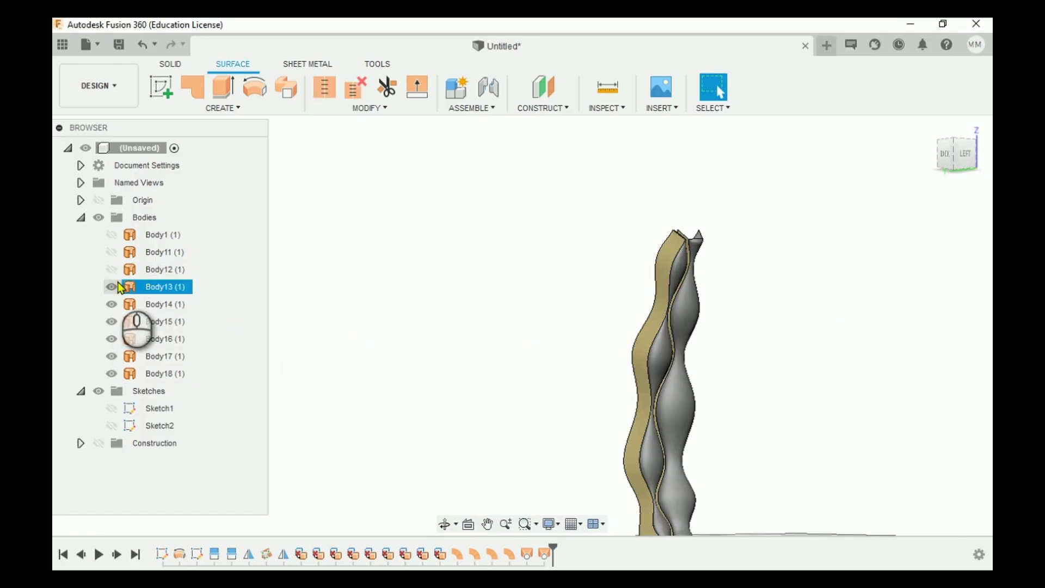
pyautogui.click(111, 288)
pyautogui.click(111, 304)
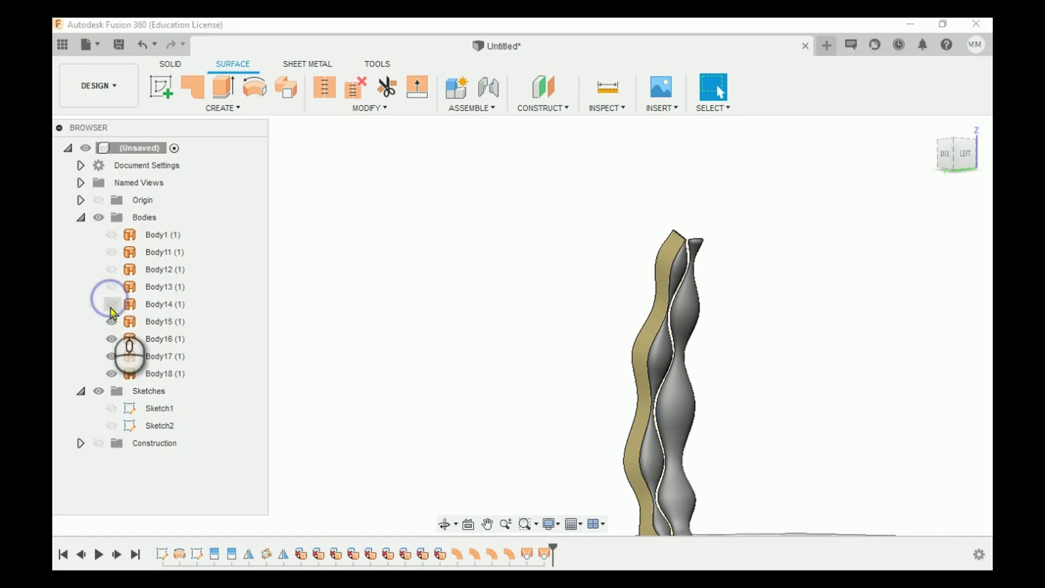
pyautogui.click(112, 339)
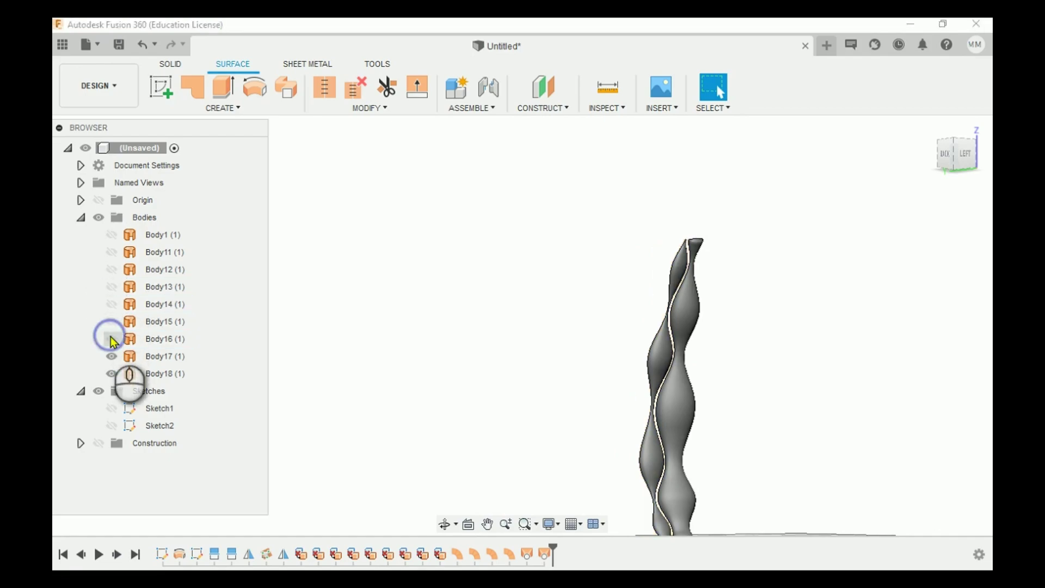
pyautogui.click(112, 235)
pyautogui.click(113, 252)
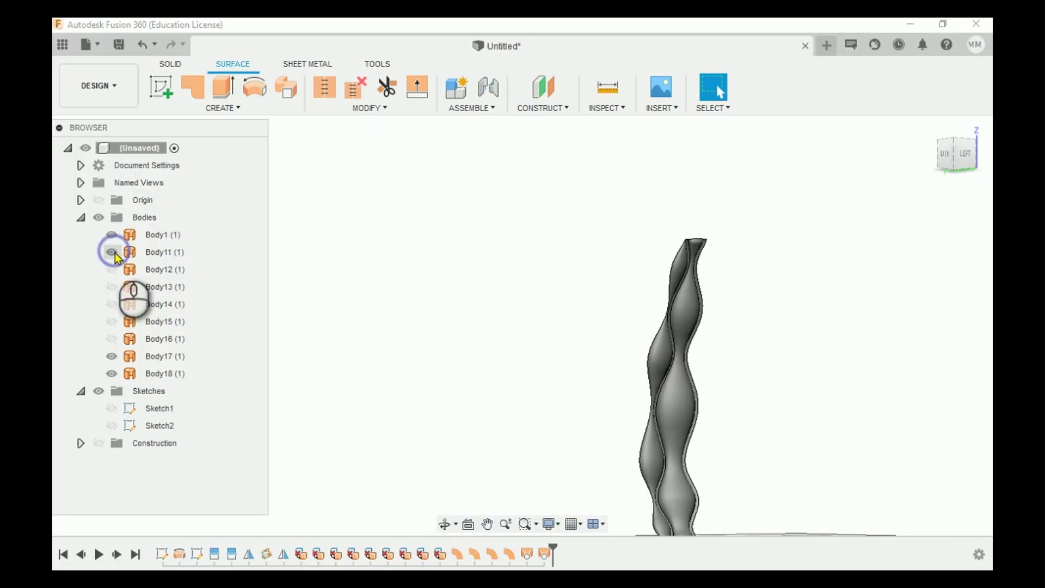
# Set up a circular pattern of type Bodies with the two visible wavy bands and the two lofted surfaces as its objects.
pyautogui.click(952, 167)
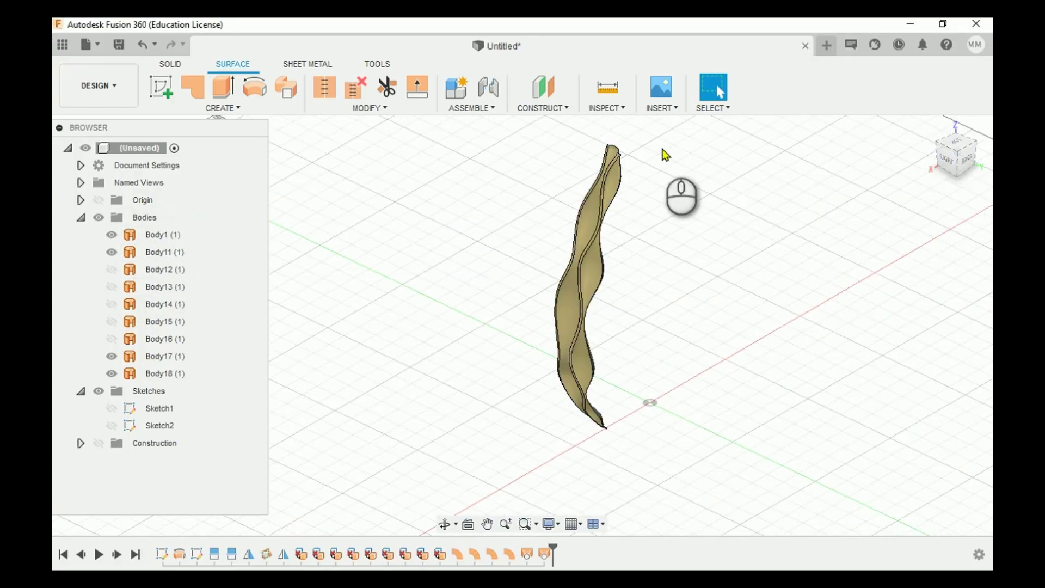
pyautogui.moveTo(960, 145)
pyautogui.keyDown('shift'); pyautogui.mouseDown(button='middle')
pyautogui.moveTo(937, 110)
pyautogui.moveTo(810, 158)
pyautogui.moveTo(728, 210)
pyautogui.moveTo(763, 165)
pyautogui.moveTo(831, 178)
pyautogui.moveTo(880, 208)
pyautogui.moveTo(929, 210)
pyautogui.moveTo(950, 196)
pyautogui.mouseUp(button='middle'); pyautogui.keyUp('shift')
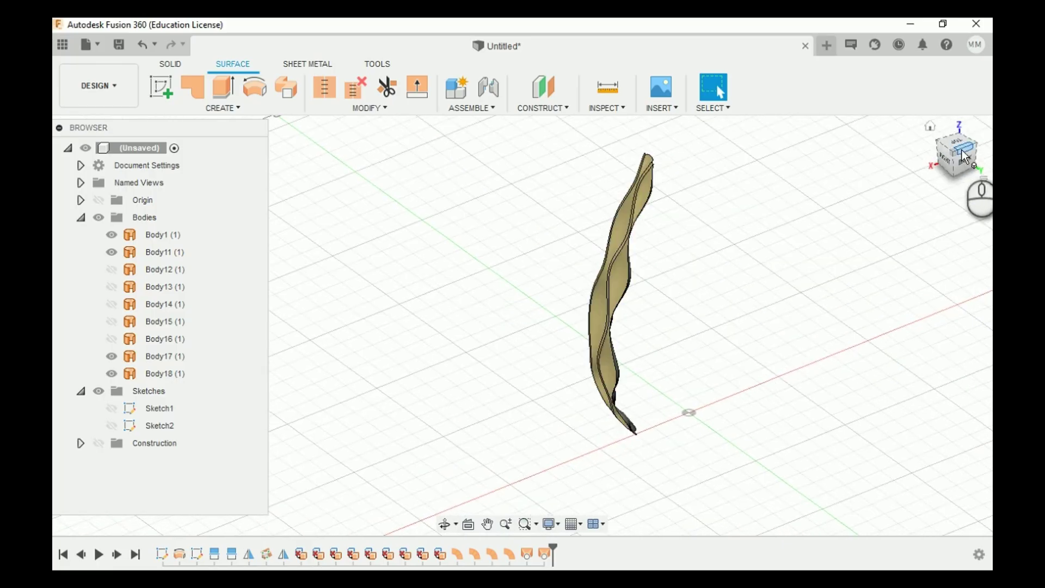
pyautogui.keyDown('shift'); pyautogui.moveTo(972, 157); pyautogui.dragTo(144, 189, button='middle'); pyautogui.keyUp('shift')
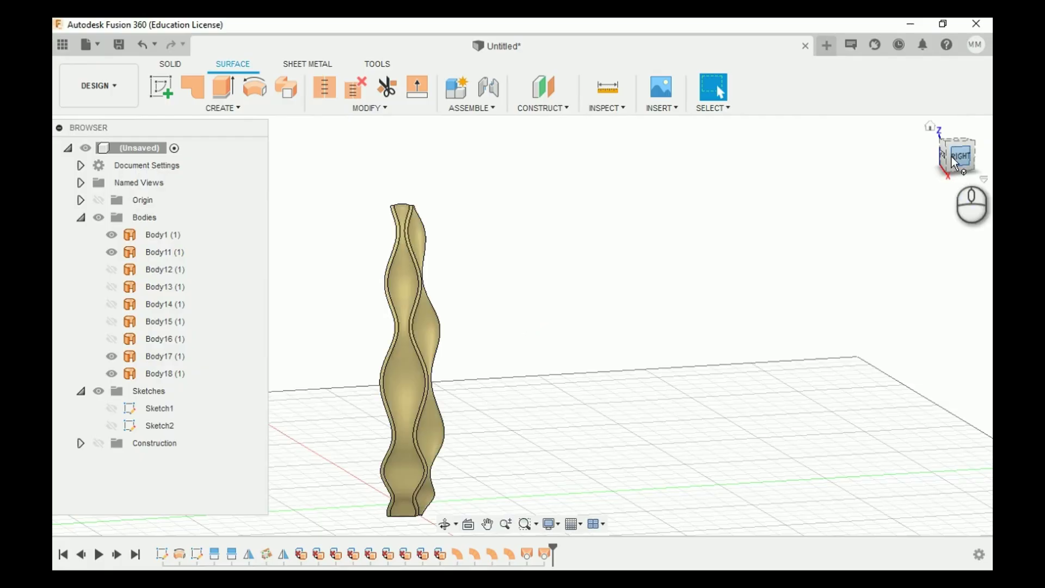
pyautogui.moveTo(952, 156)
pyautogui.keyDown('shift'); pyautogui.mouseDown(button='middle')
pyautogui.moveTo(858, 157)
pyautogui.moveTo(963, 153)
pyautogui.mouseUp(button='middle'); pyautogui.keyUp('shift')
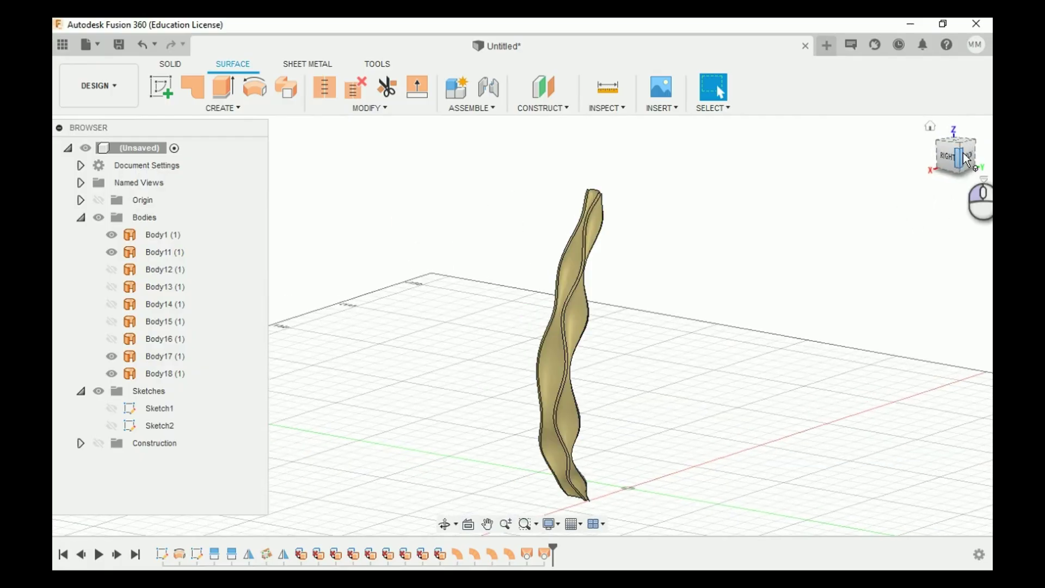
pyautogui.click(223, 108)
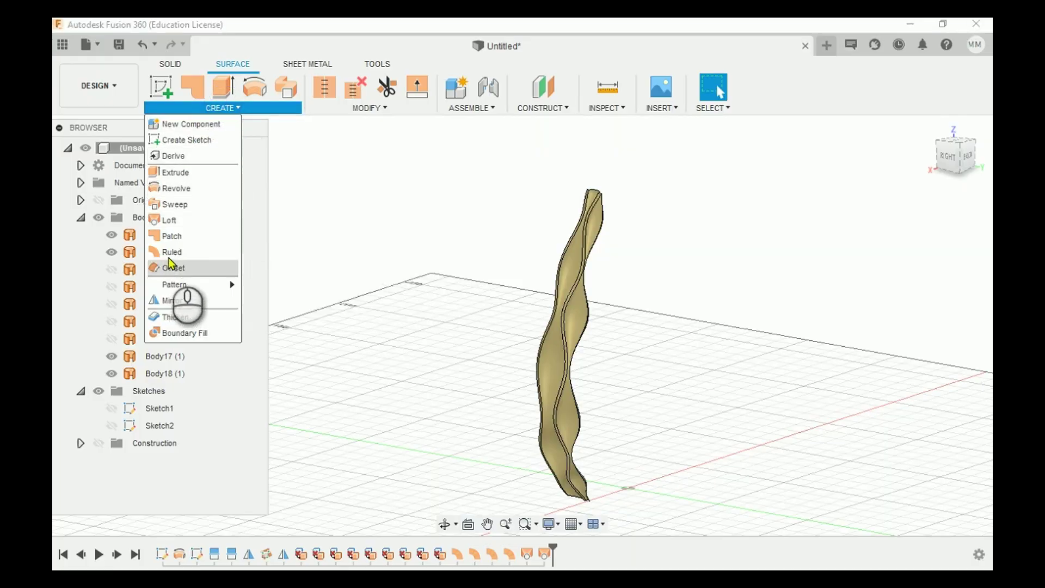
pyautogui.click(183, 284)
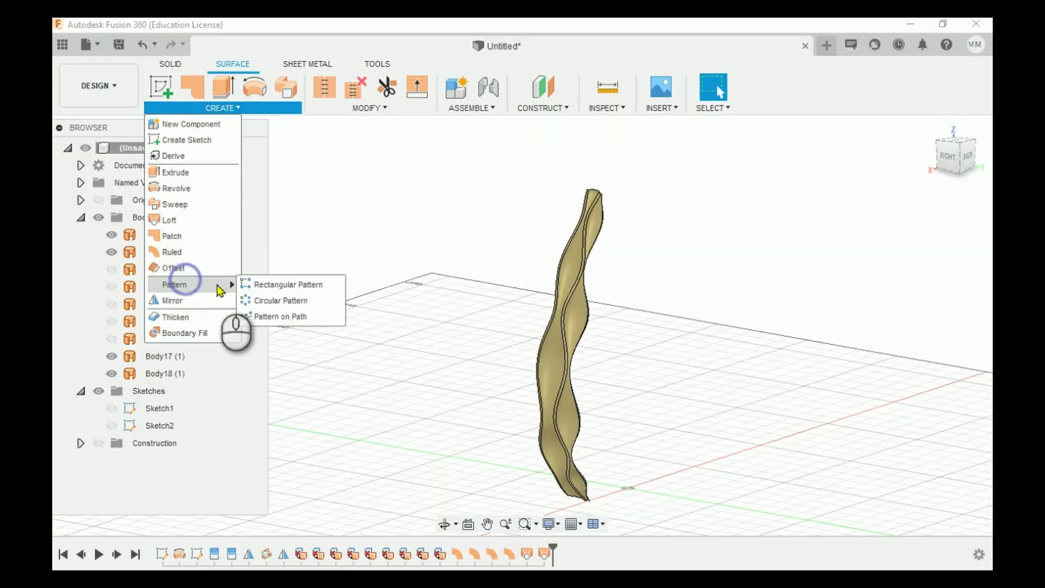
pyautogui.click(273, 301)
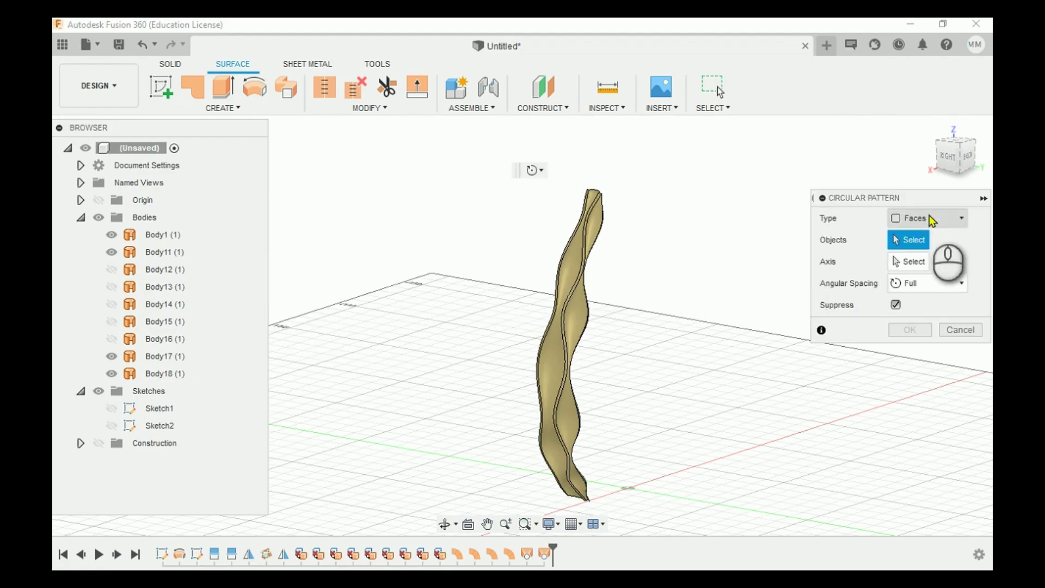
pyautogui.click(928, 218)
pyautogui.click(917, 254)
pyautogui.moveTo(448, 152); pyautogui.dragTo(716, 528)
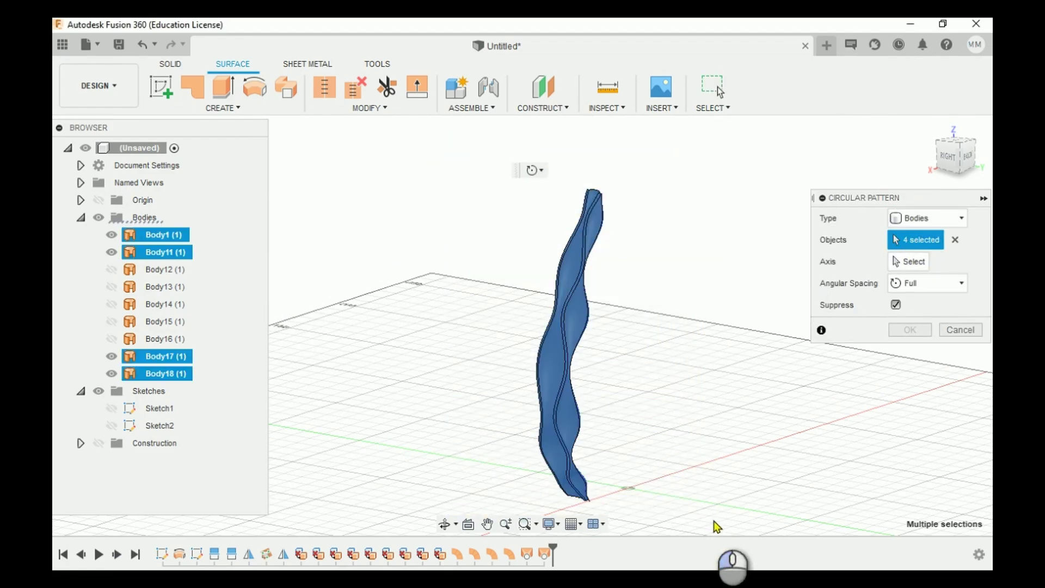
# Pattern the selected bodies around the vertical Z axis with Full angular spacing and a quantity of 12.
pyautogui.click(912, 262)
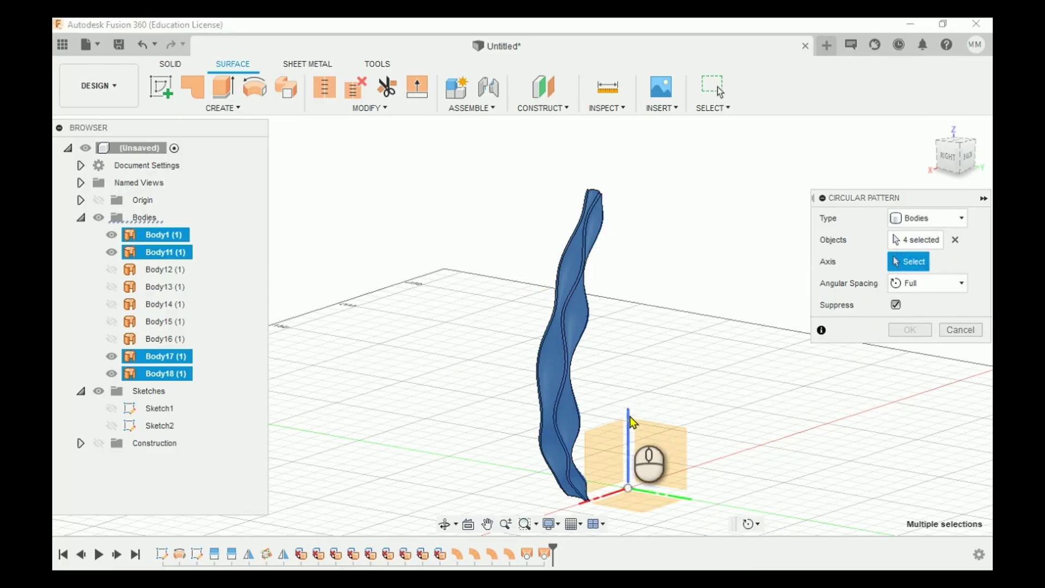
pyautogui.click(630, 419)
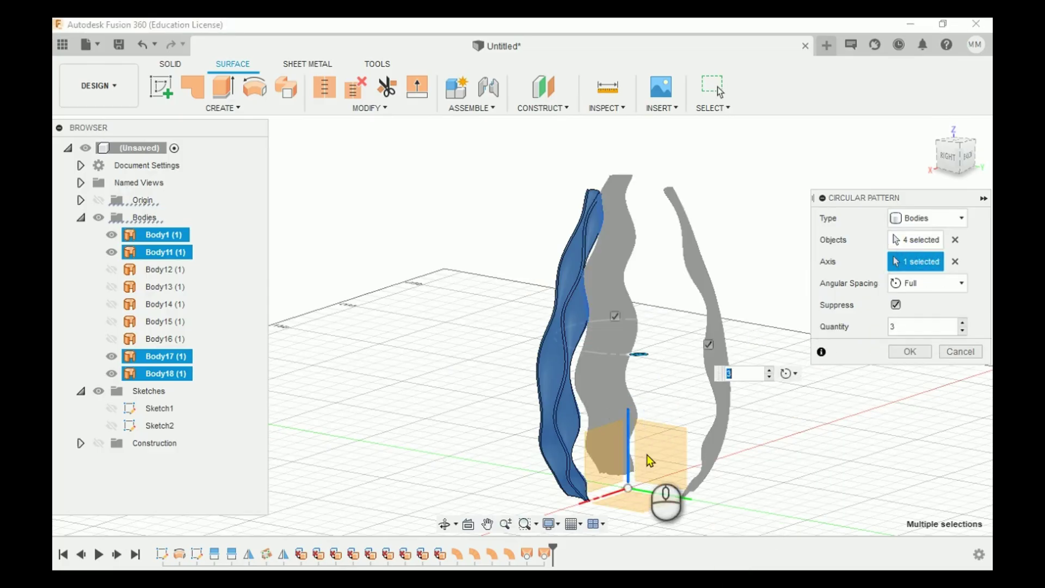
pyautogui.write('8')
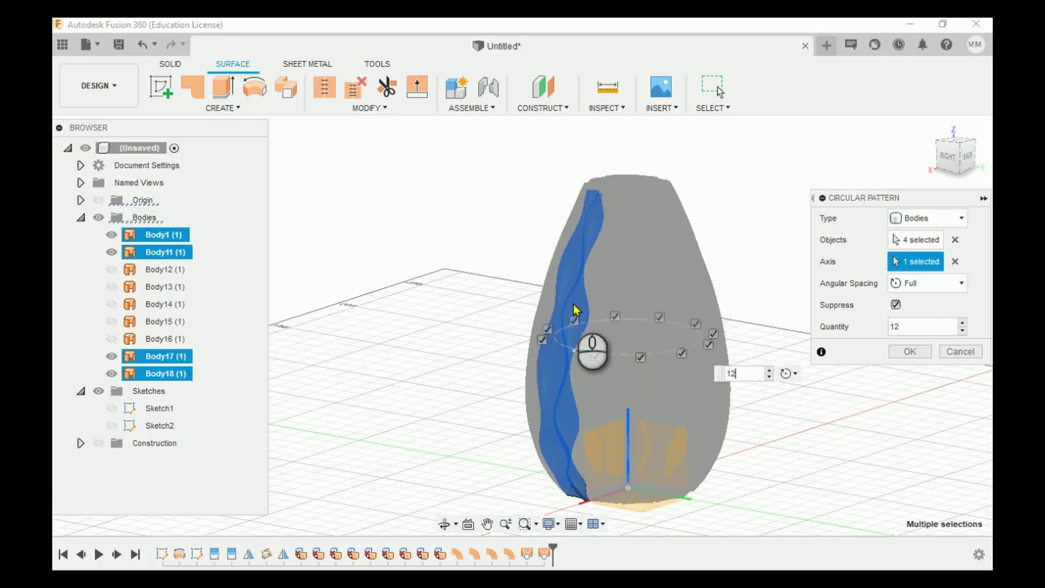
pyautogui.moveTo(954, 152); pyautogui.dragTo(956, 192)
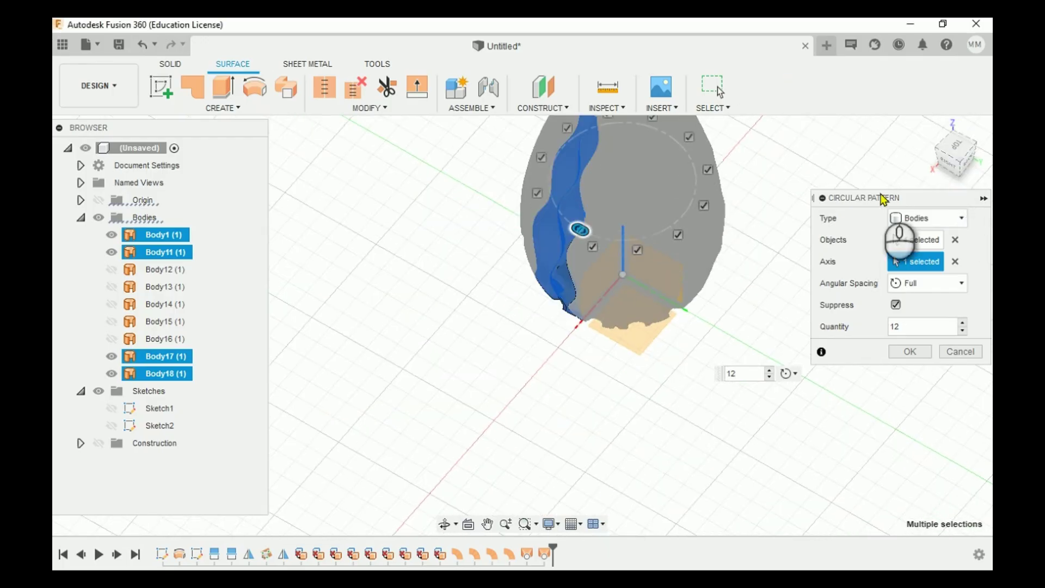
pyautogui.click(947, 161)
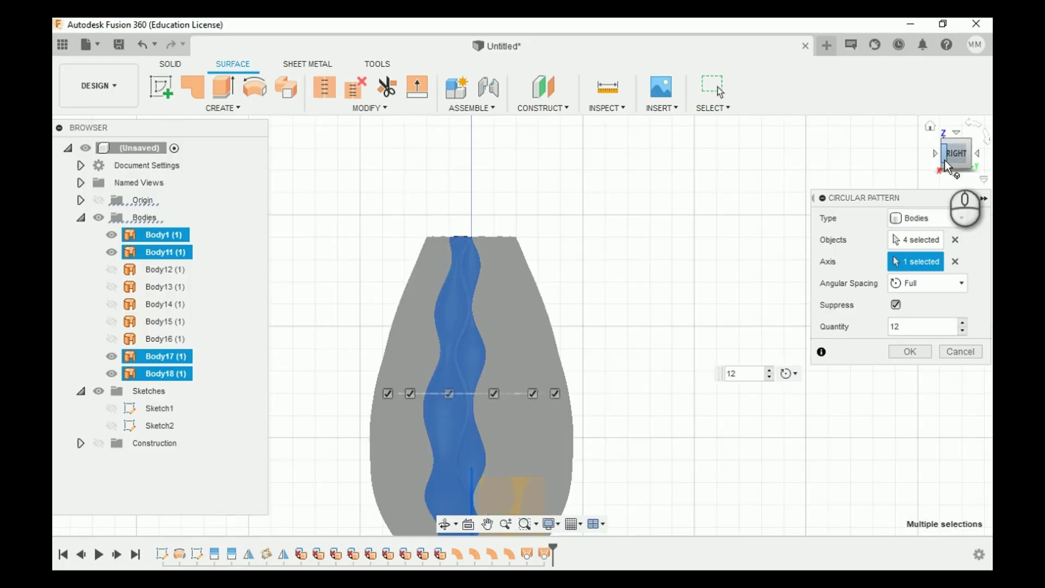
pyautogui.scroll(5, 459, 275)
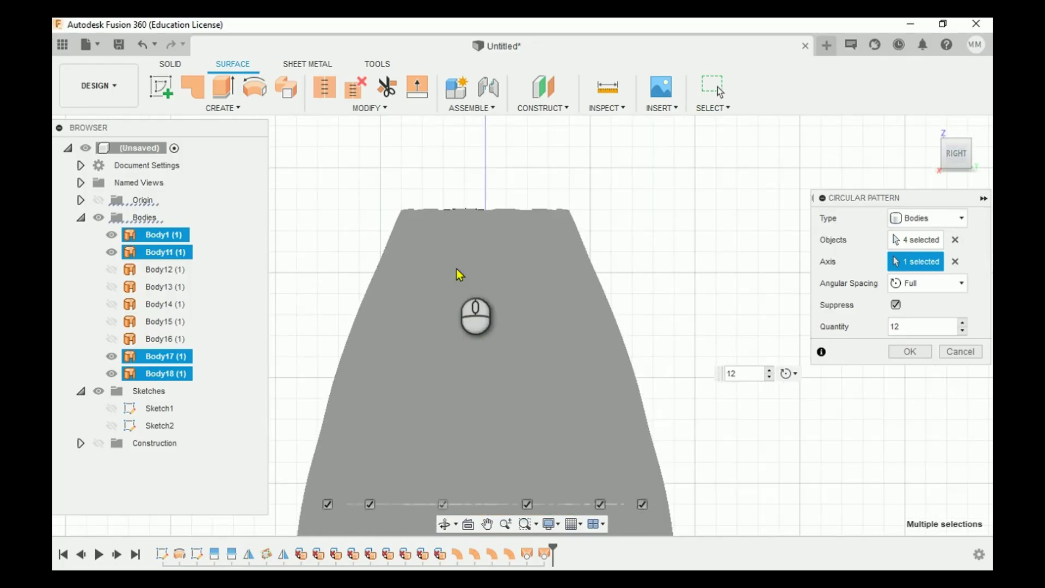
pyautogui.scroll(1, 459, 275)
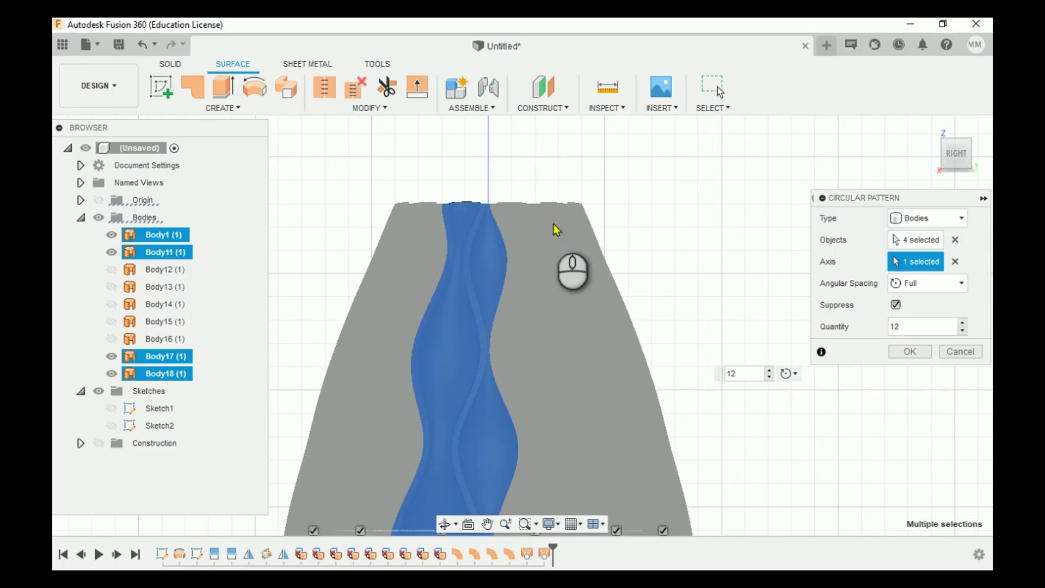
pyautogui.click(908, 351)
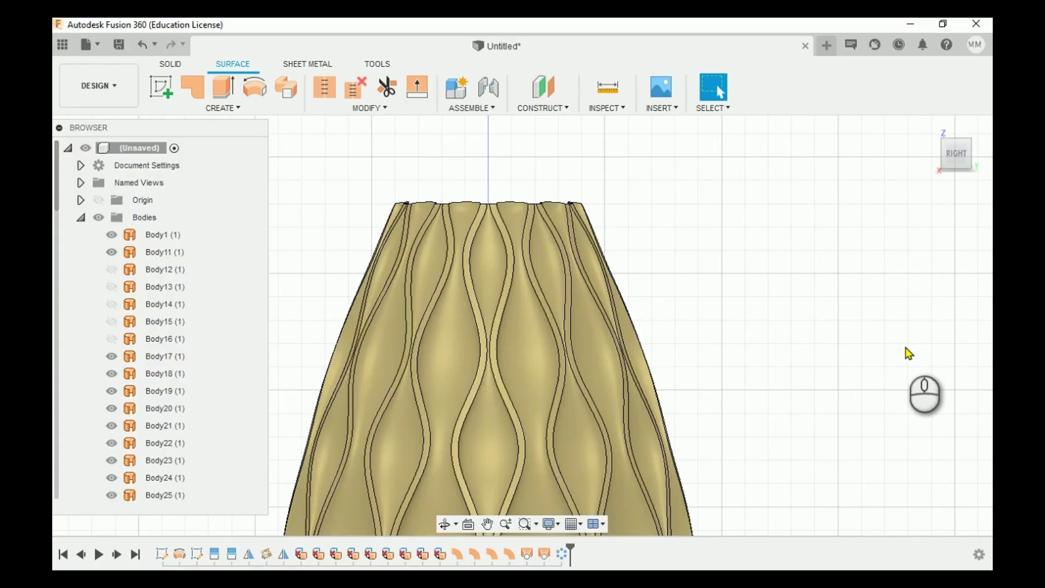
pyautogui.scroll(-5, 718, 229)
pyautogui.scroll(-3, 718, 229)
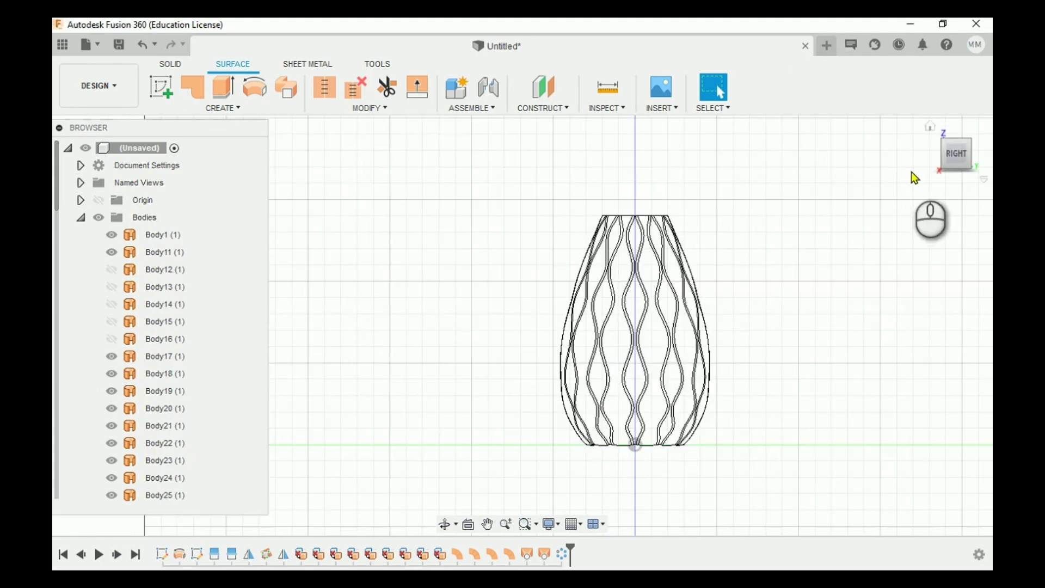
pyautogui.click(932, 126)
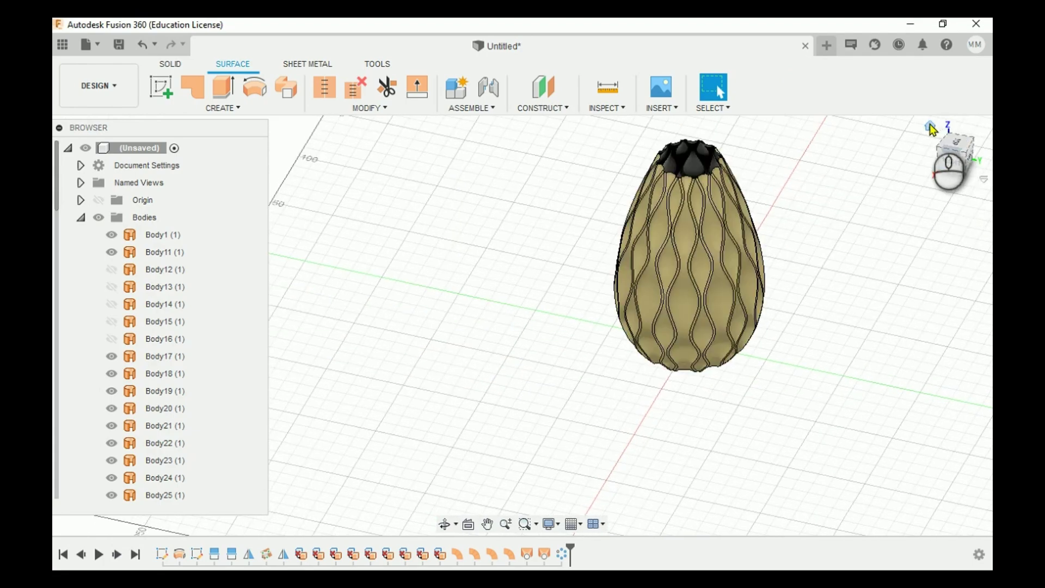
# Set the visual style to Shaded to display the patterned vase without its edge lines.
pyautogui.click(932, 127)
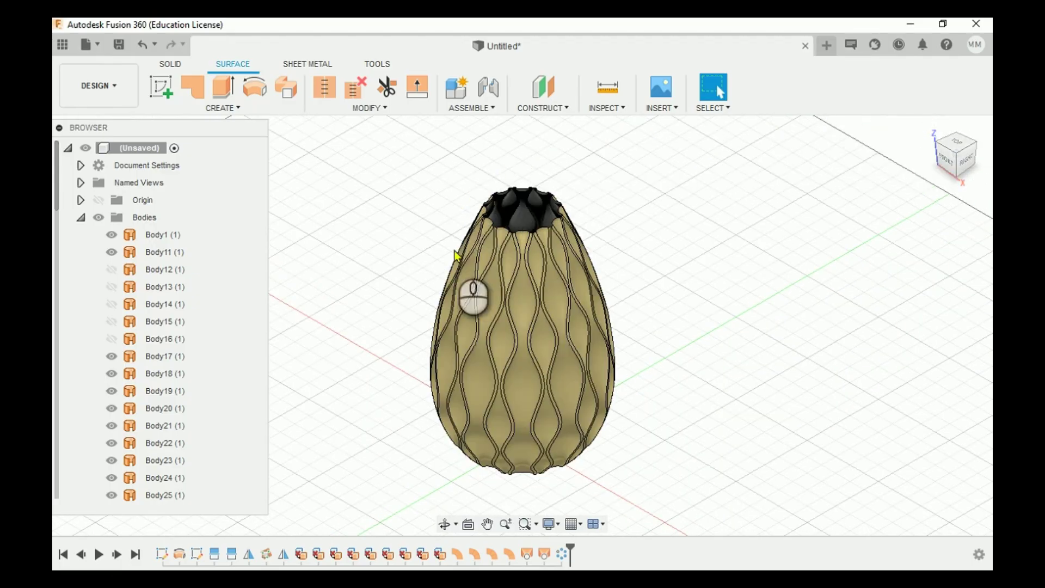
pyautogui.scroll(1, 333, 341)
pyautogui.moveTo(333, 342); pyautogui.dragTo(372, 343, button='middle')
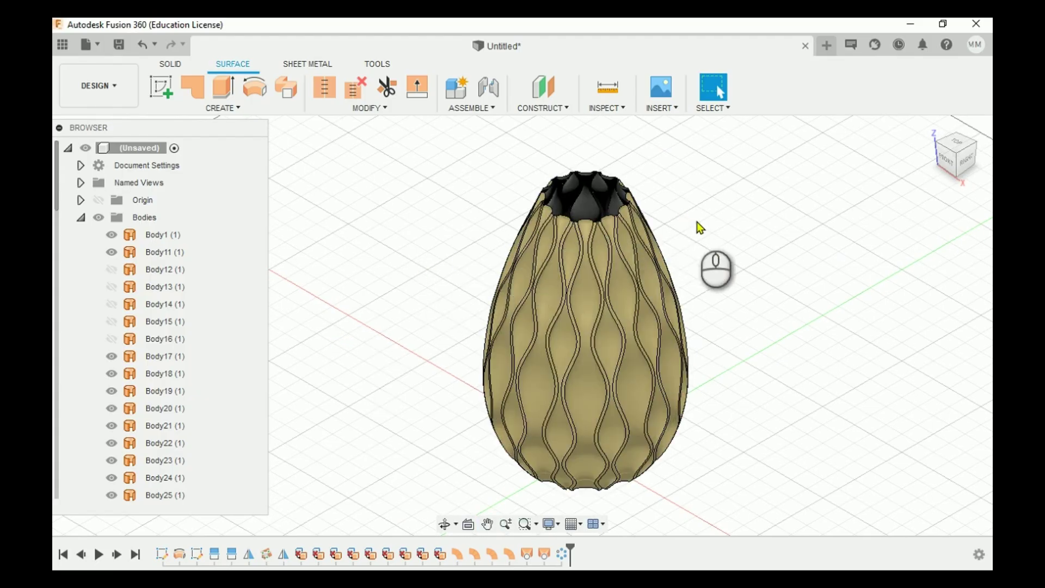
pyautogui.click(579, 528)
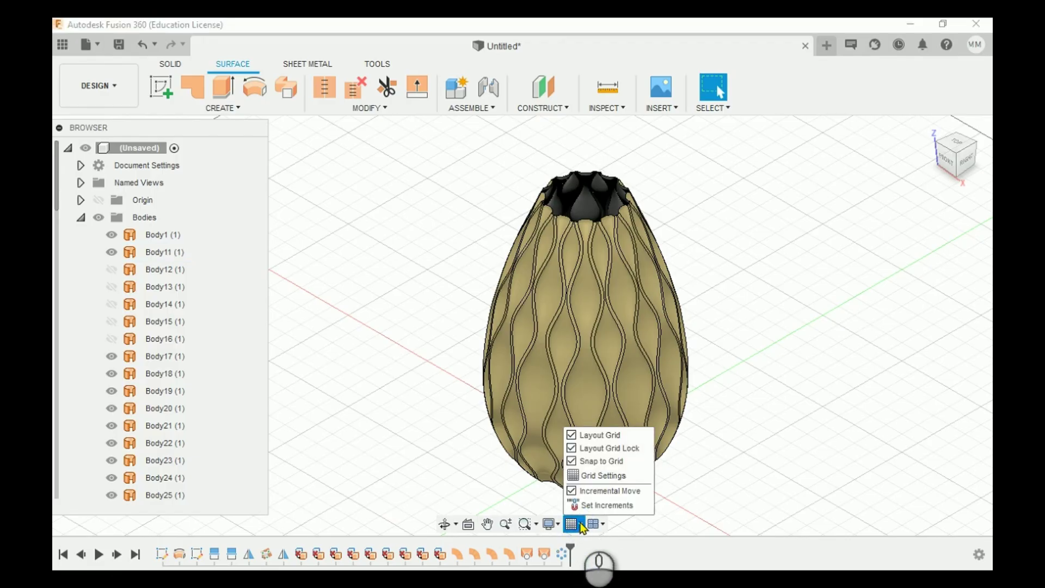
pyautogui.click(602, 528)
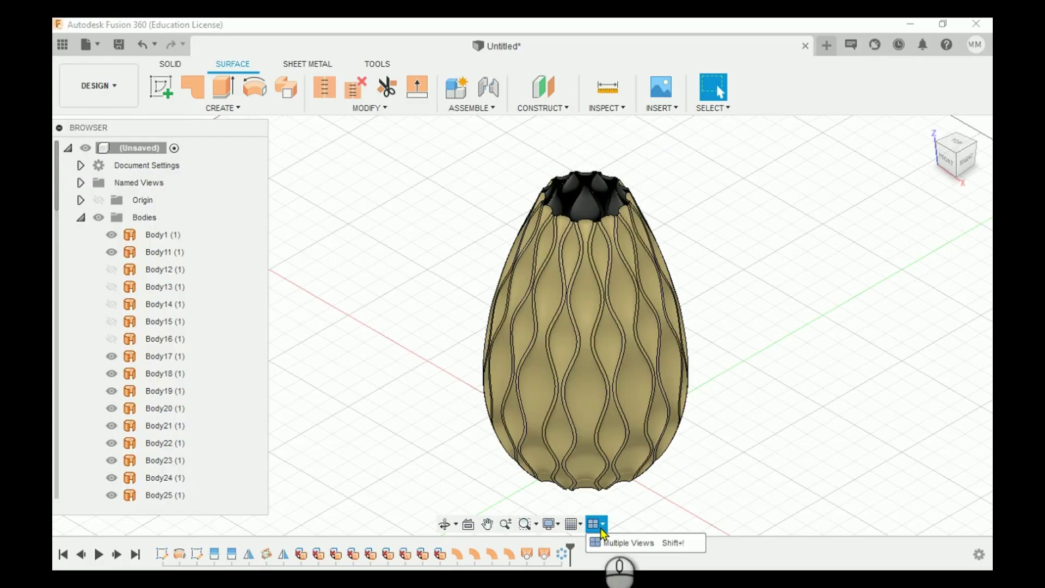
pyautogui.click(601, 528)
pyautogui.click(562, 524)
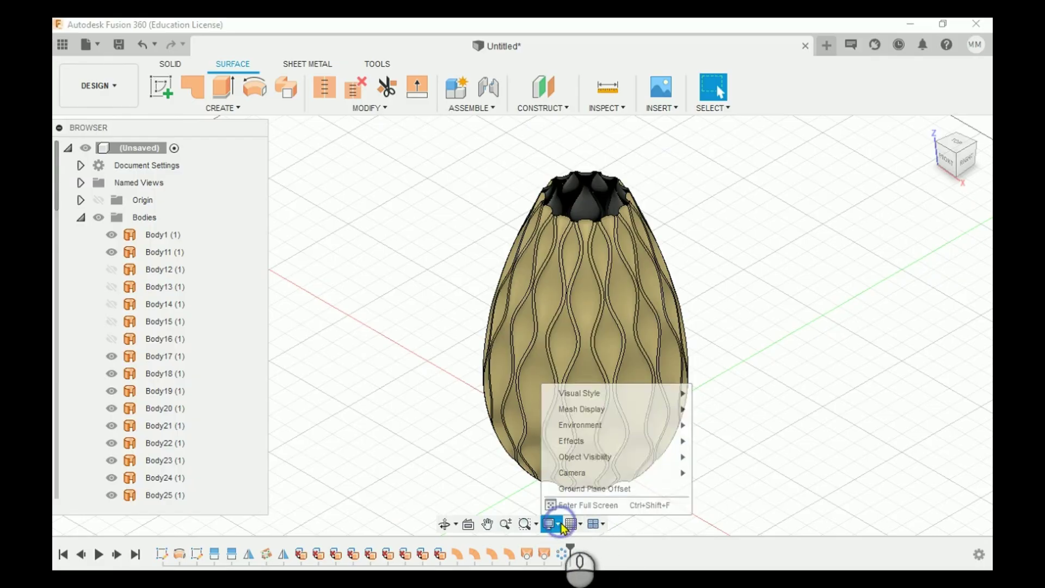
pyautogui.moveTo(605, 414)
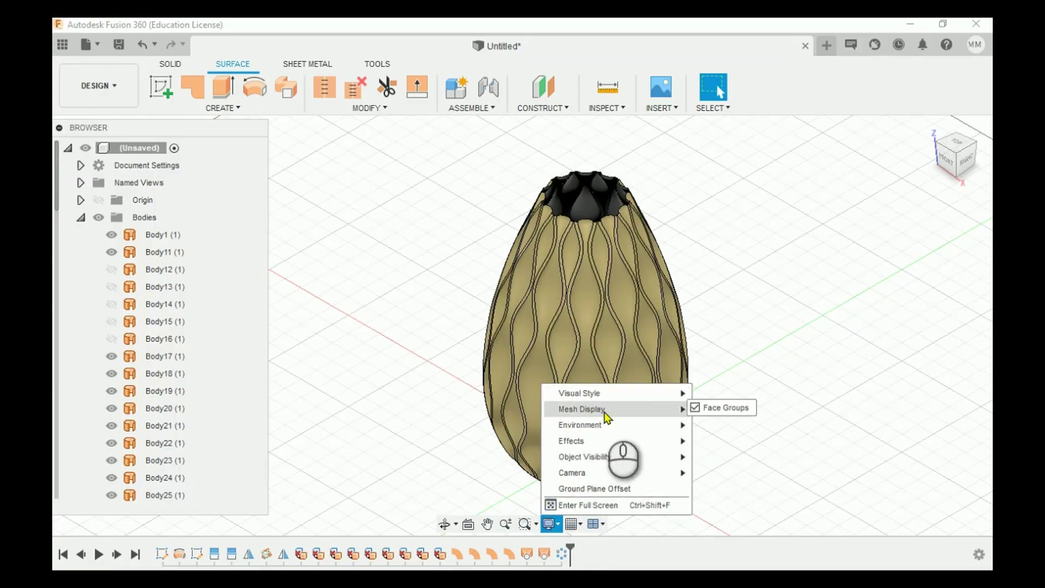
pyautogui.moveTo(685, 394)
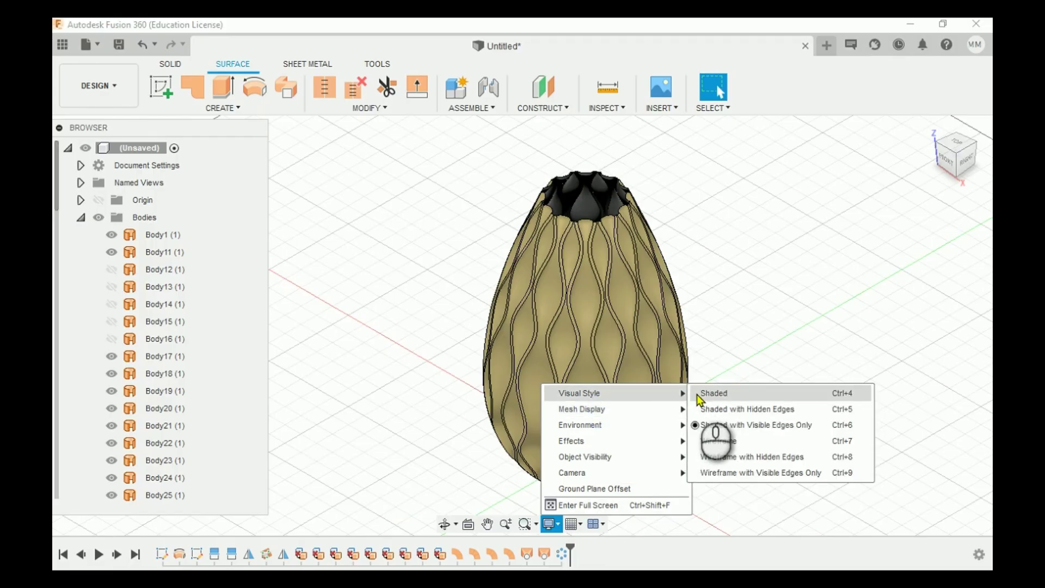
pyautogui.click(697, 394)
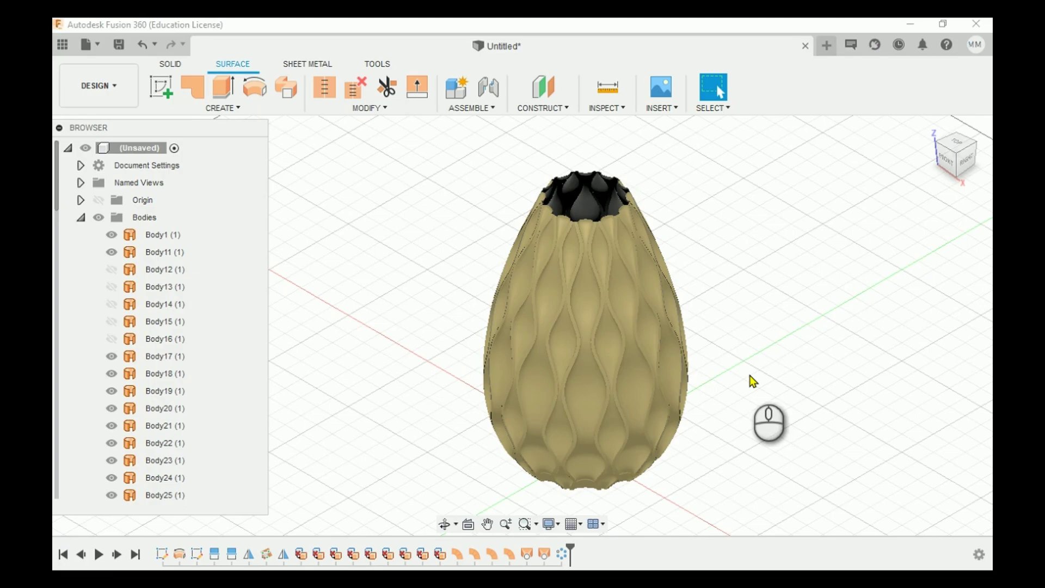
pyautogui.keyDown('shift'); pyautogui.moveTo(749, 374); pyautogui.dragTo(746, 345, button='middle'); pyautogui.keyUp('shift')
pyautogui.keyDown('shift'); pyautogui.moveTo(678, 342); pyautogui.dragTo(668, 365, button='middle'); pyautogui.keyUp('shift')
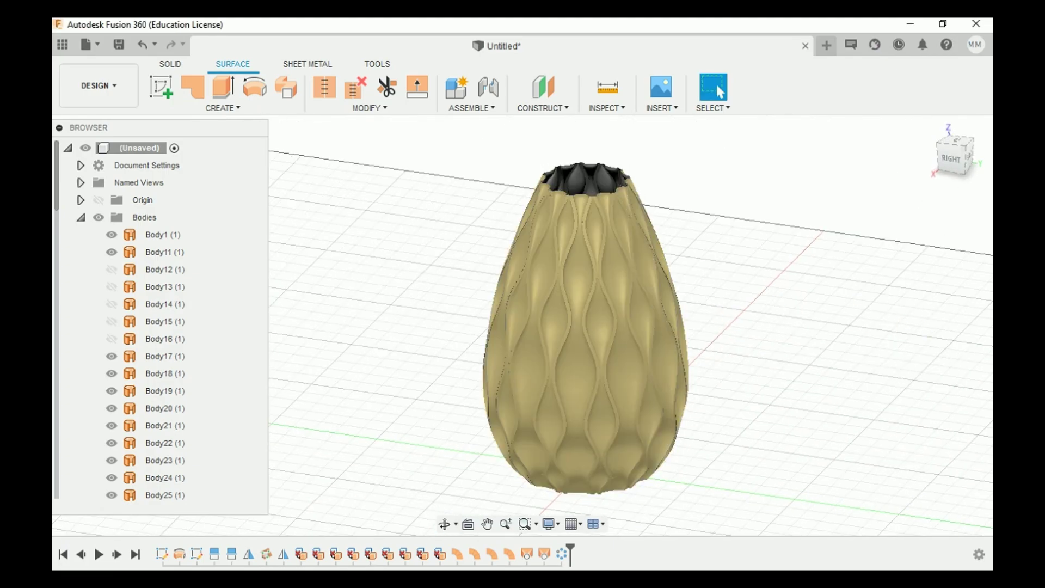